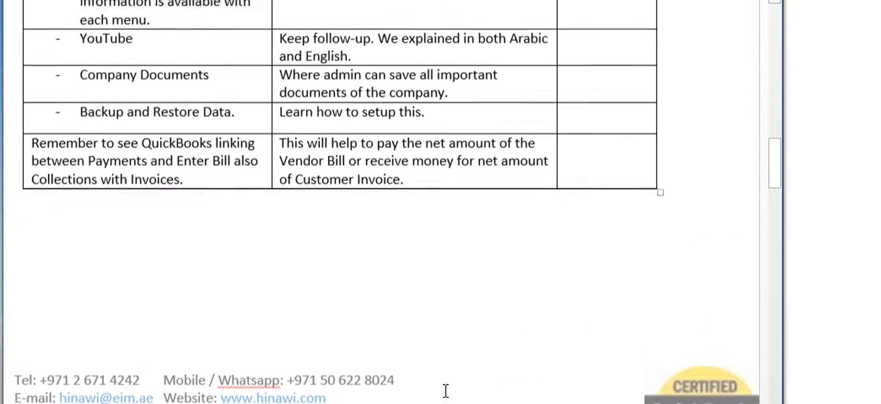
scroll(445, 390, up, 10)
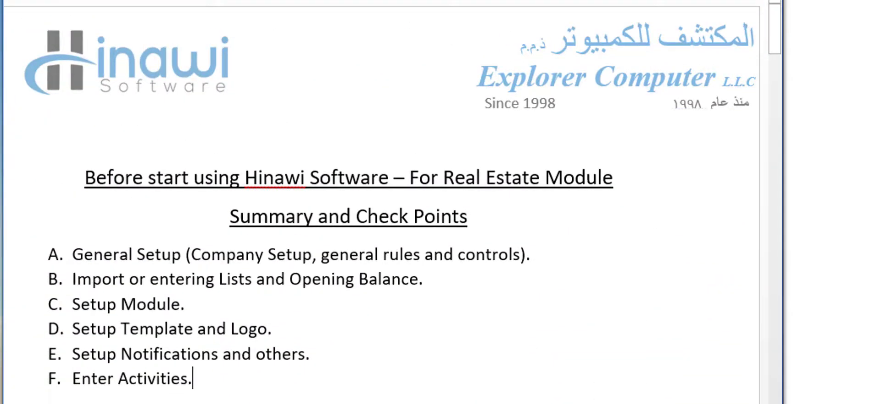
- Scroll the Word checklist to section A's General Company Setup table and highlight the red note line briefly
scroll(385, 202, left, 3)
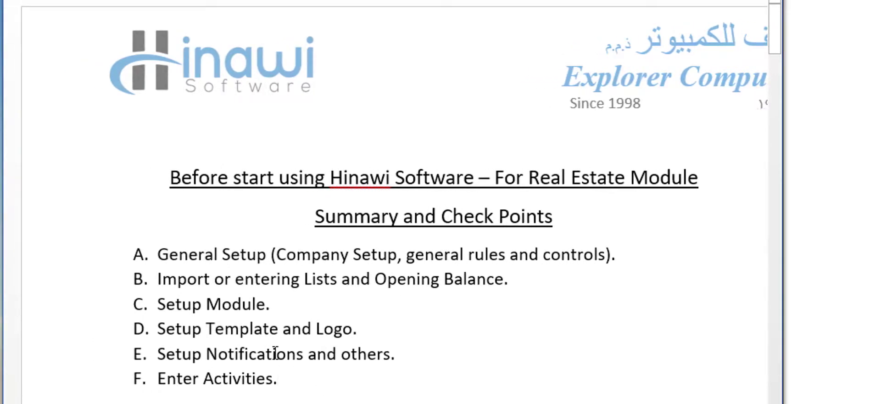
scroll(275, 352, down, 4)
scroll(275, 352, down, 2)
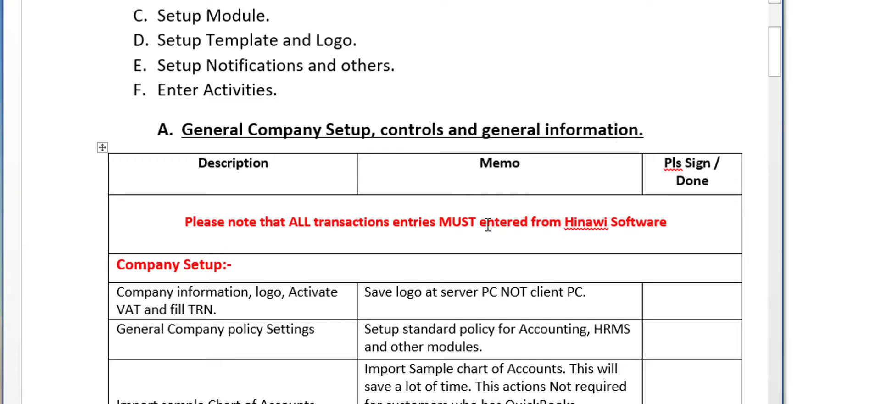
drag(189, 222, 662, 221)
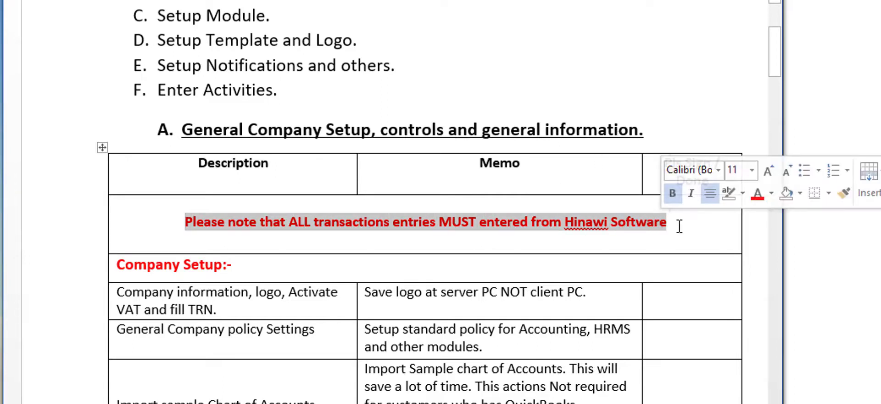
click(679, 225)
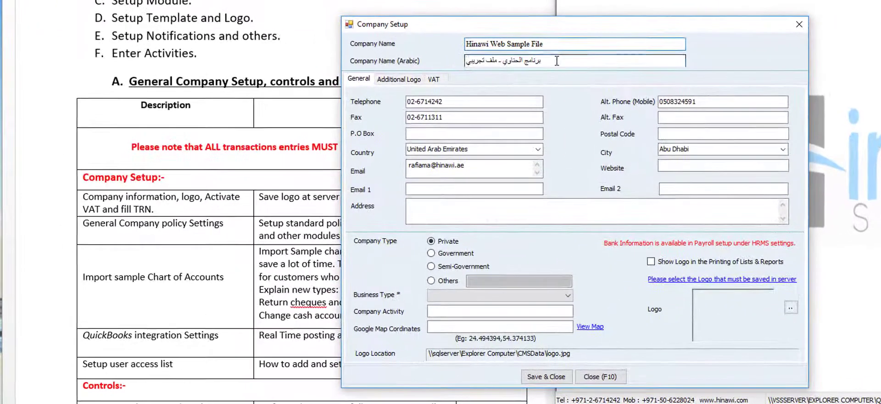
- Replace the company email and the mobile alternate phone number in Company Setup's General tab
click(556, 60)
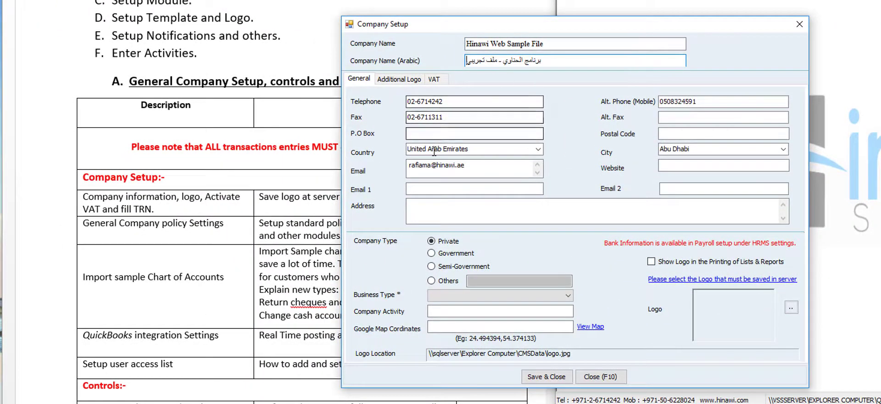
double_click(481, 165)
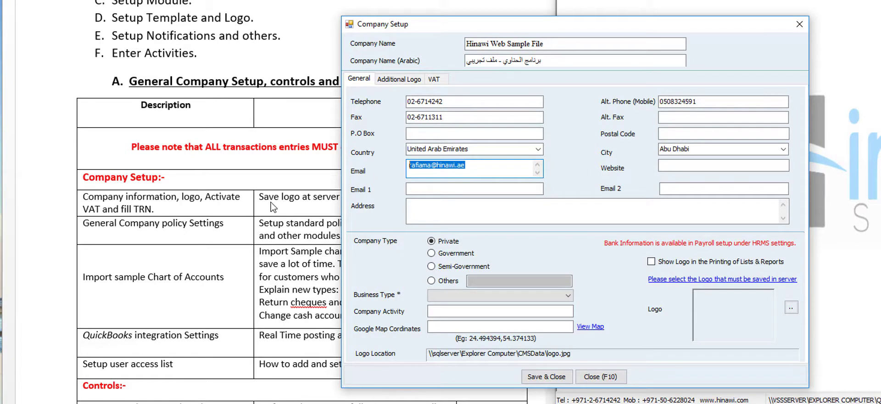
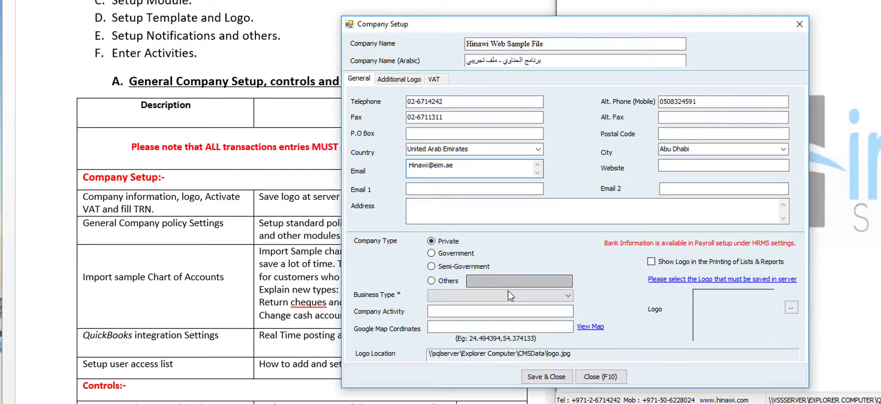
click(711, 101)
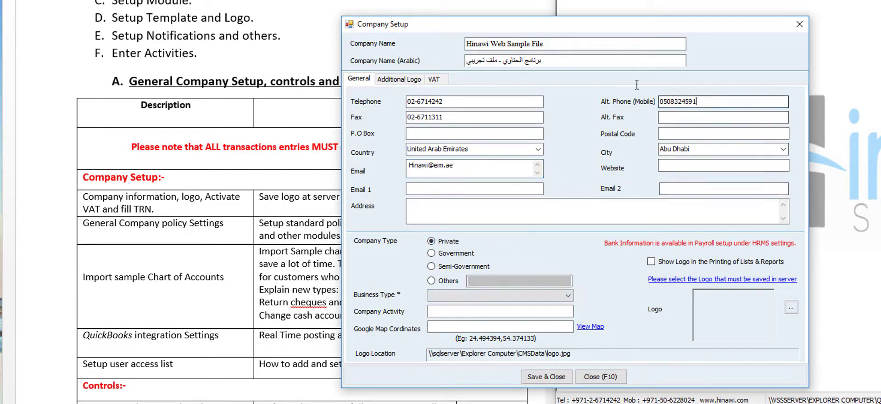
text(05)
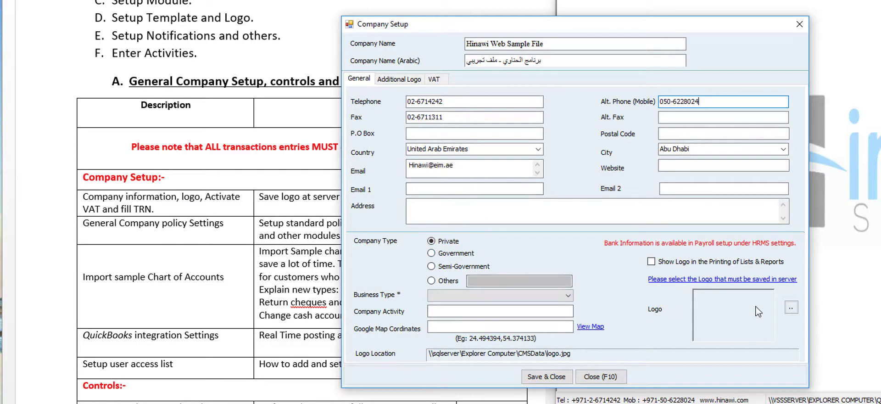
drag(605, 25, 737, 0)
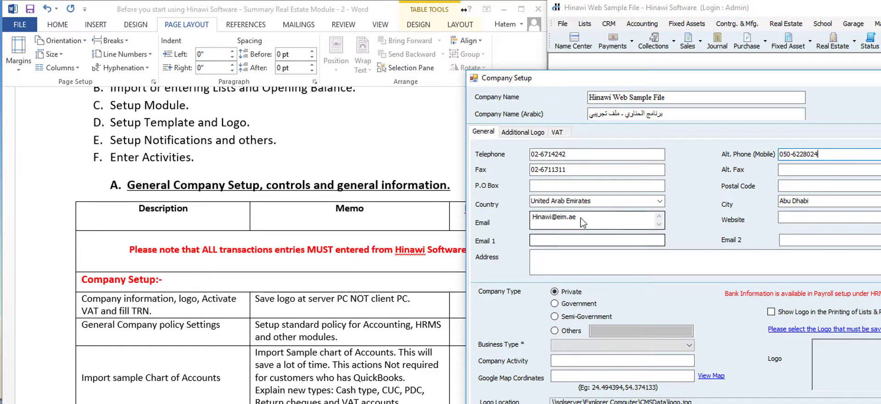
- Change the VAT Registration Date to 01/01/2018, check the Additional Logo and General tabs, and close Company Setup
click(562, 133)
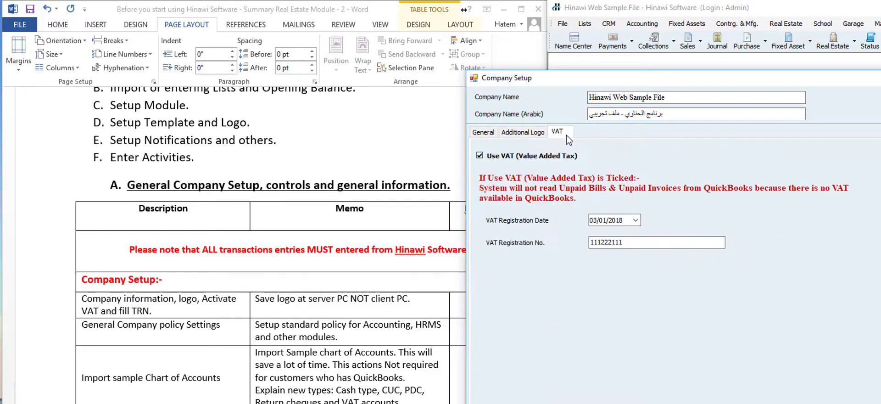
click(595, 221)
key(Right)
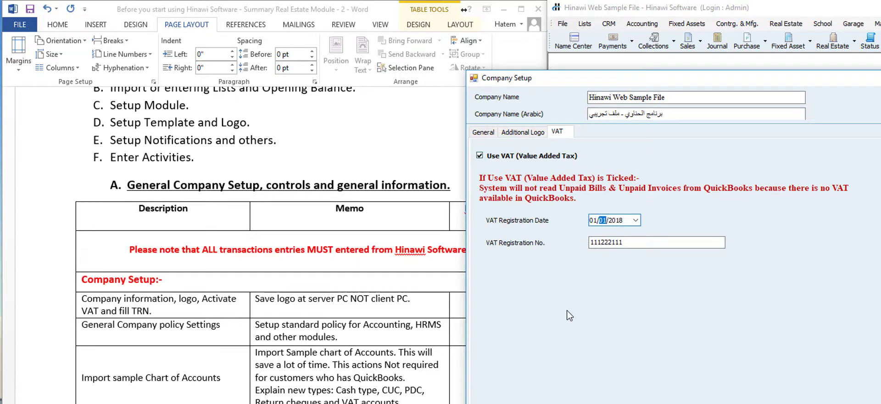
click(533, 134)
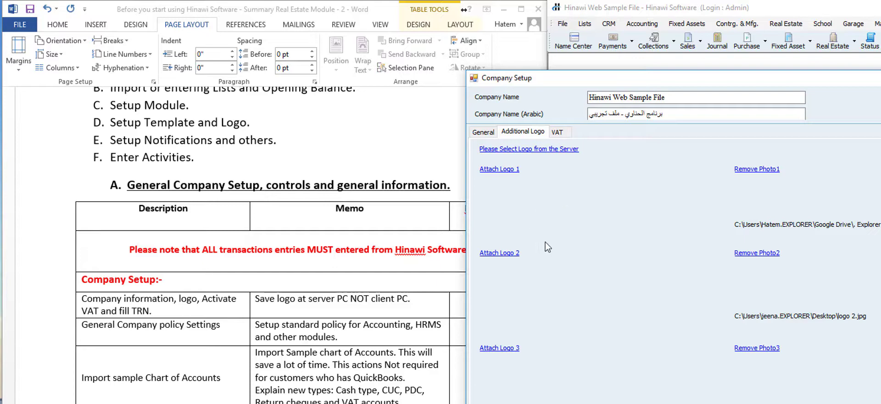
click(483, 132)
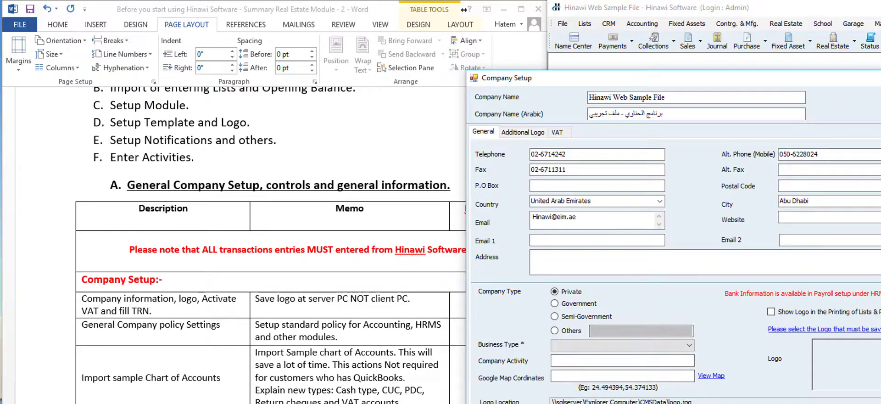
key(Escape)
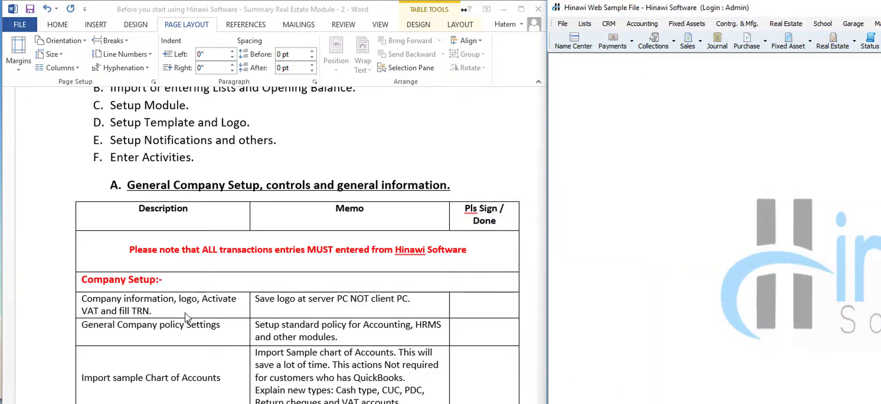
- Highlight the General Company policy Settings checklist item in Word, then open Hinawi's File menu
scroll(182, 356, down, 1)
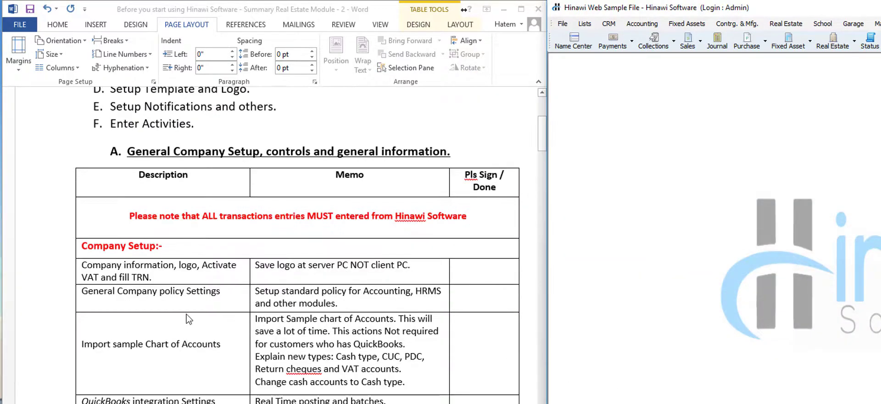
click(220, 296)
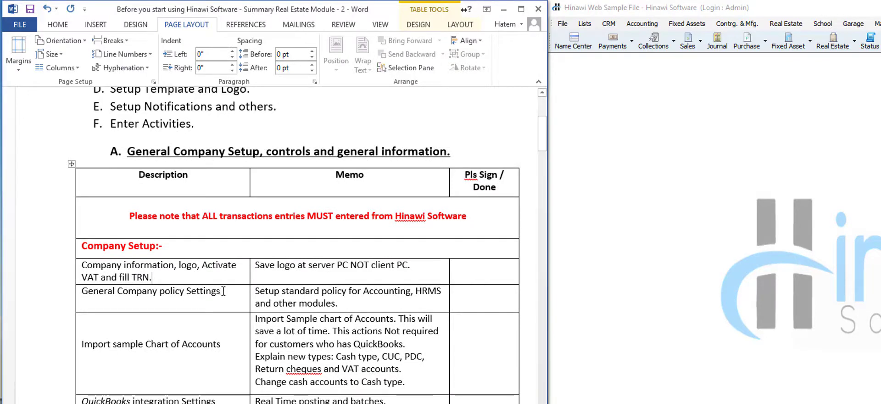
mouse_move(231, 296)
mouse_down()
mouse_move(87, 281)
mouse_move(228, 296)
mouse_up()
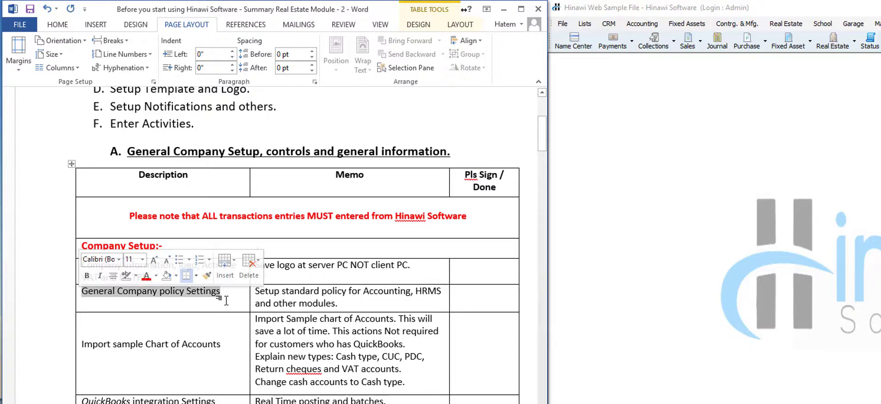
click(562, 23)
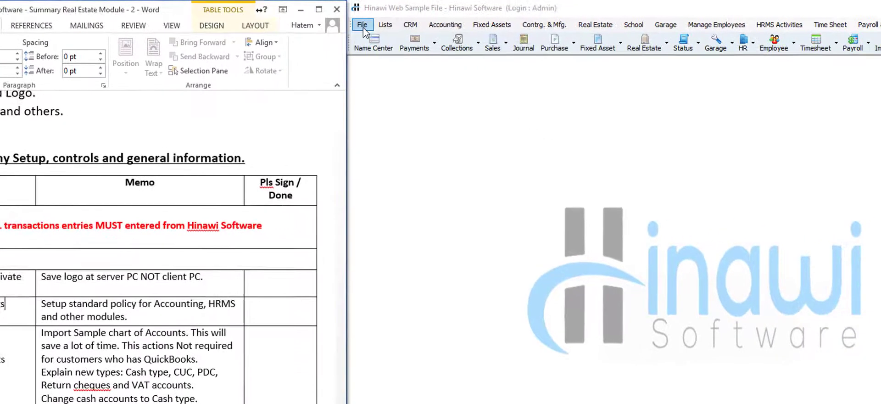
click(350, 26)
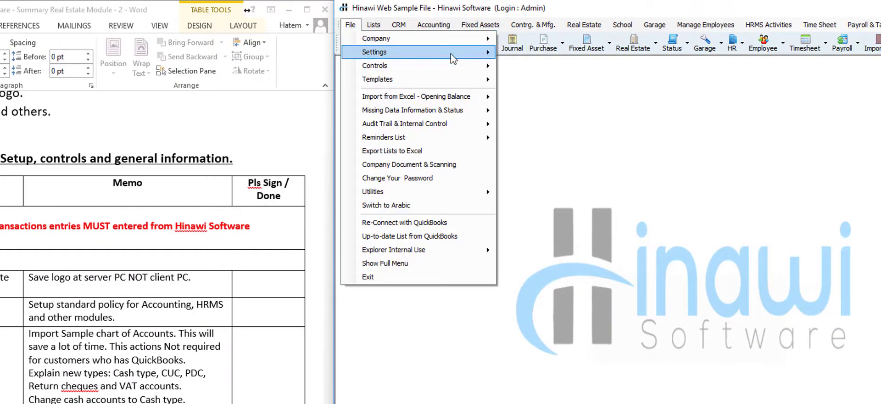
- Create General Company Policies, review the Company, Accounting, Real Estate, Payroll, HR & Timesheet, Other Settings and Notes tabs, then close
mouse_move(452, 57)
mouse_move(477, 38)
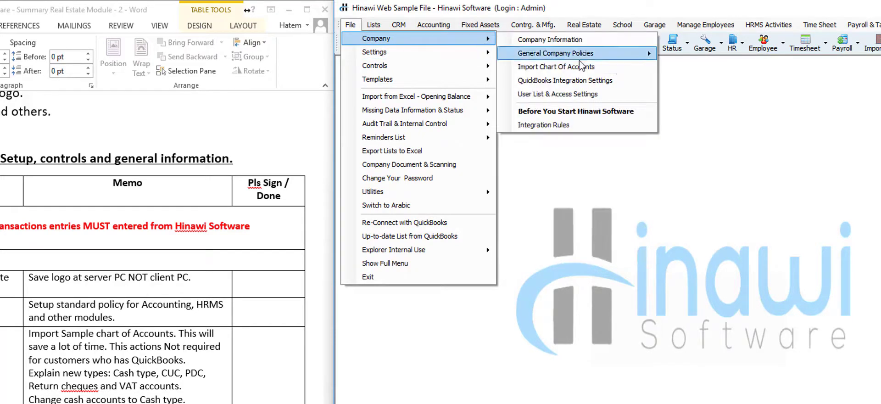
mouse_move(633, 61)
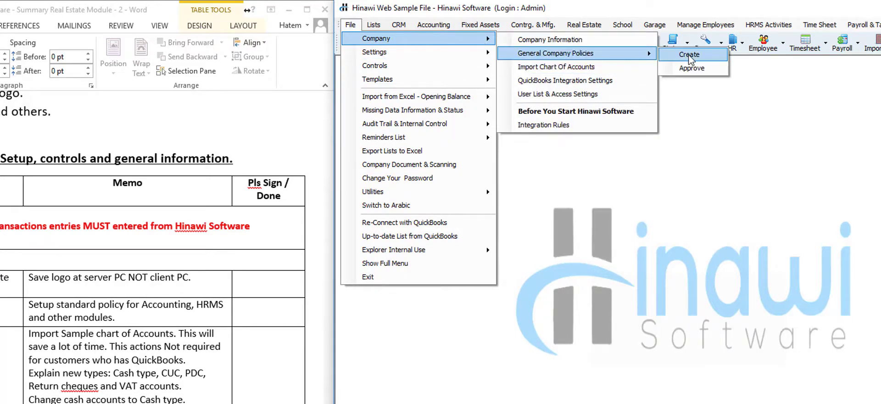
click(690, 56)
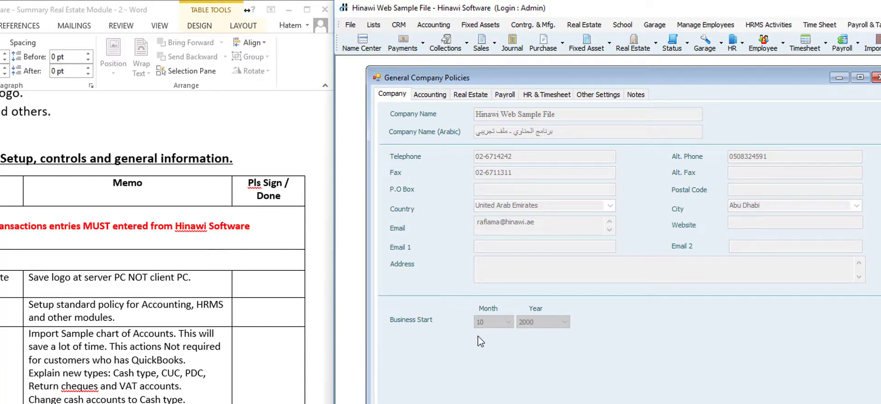
click(430, 96)
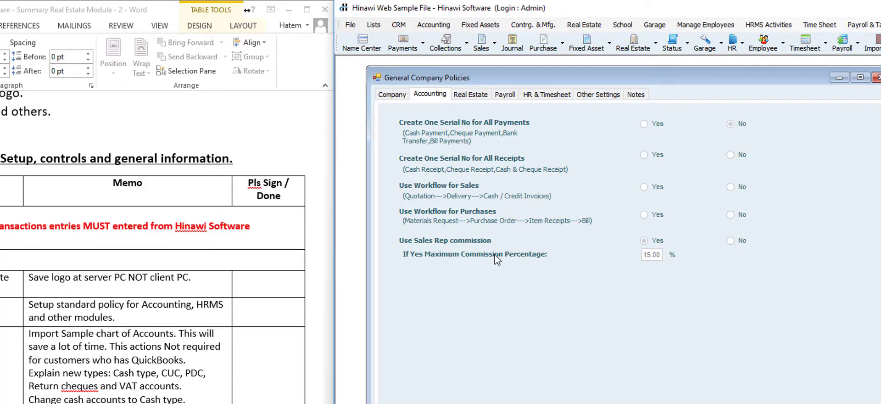
click(475, 96)
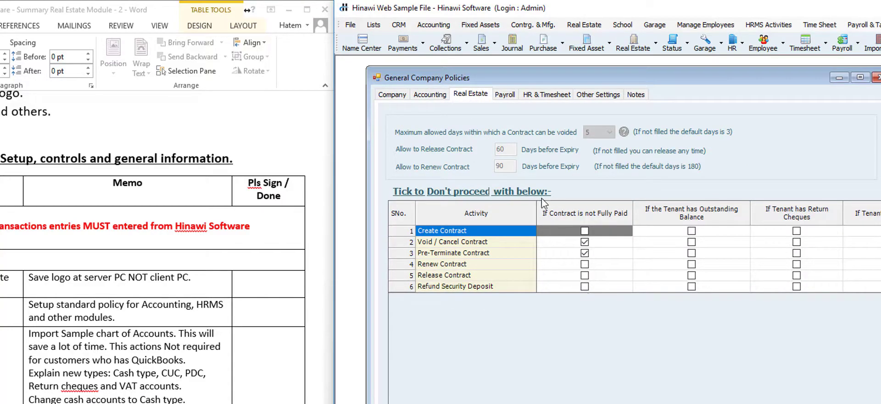
click(507, 99)
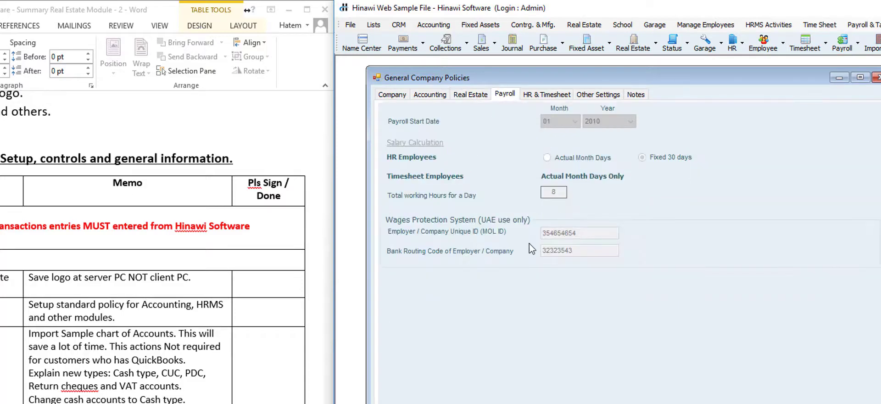
click(547, 98)
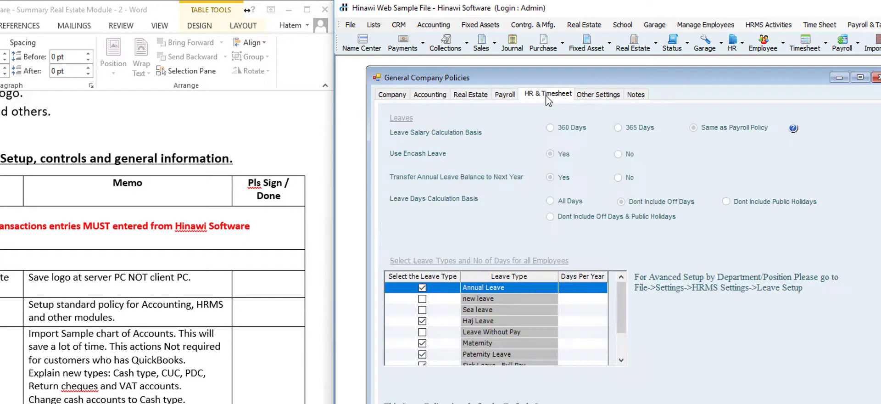
click(593, 98)
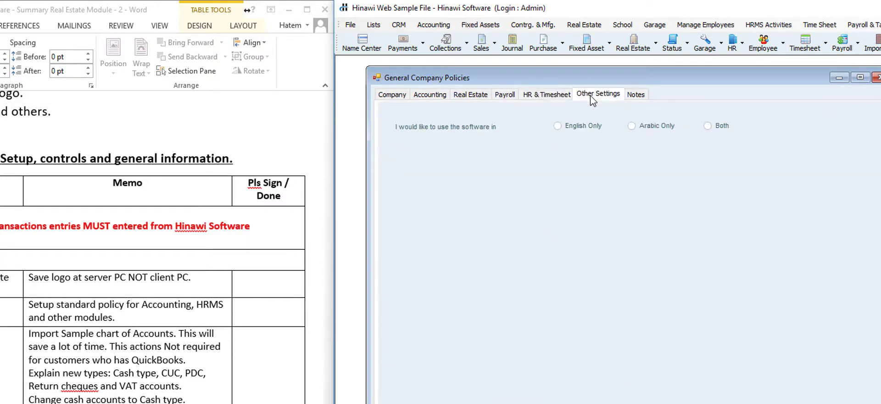
click(634, 95)
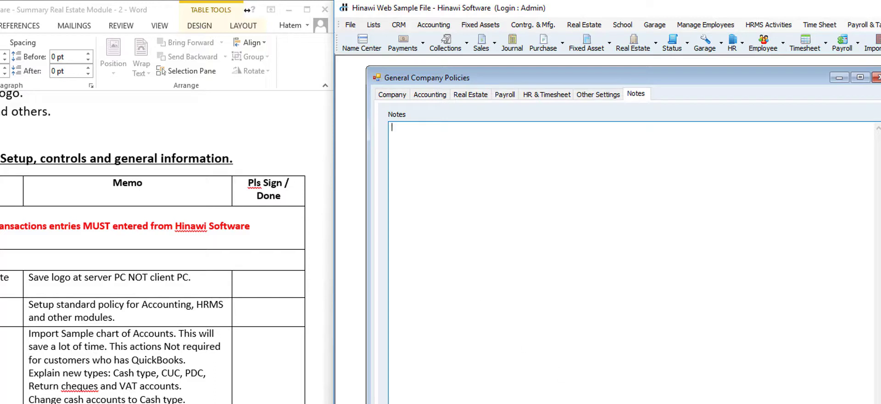
click(583, 402)
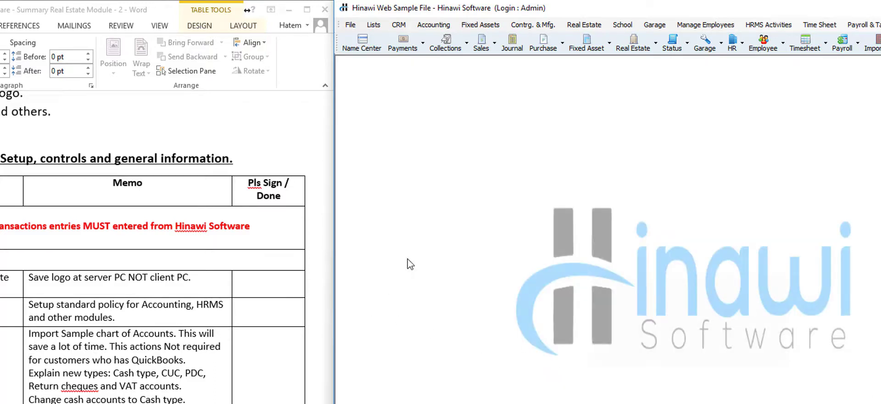
- Dismiss Hinawi's File menus and highlight the Import sample Chart of Accounts row in the Word checklist
click(350, 26)
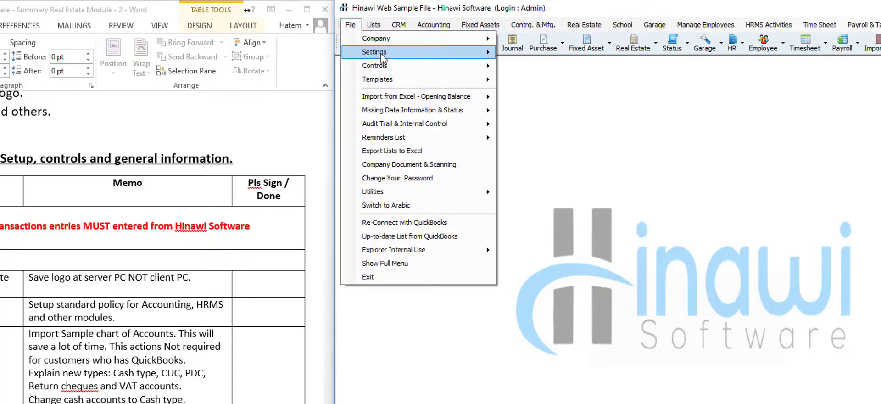
mouse_move(385, 55)
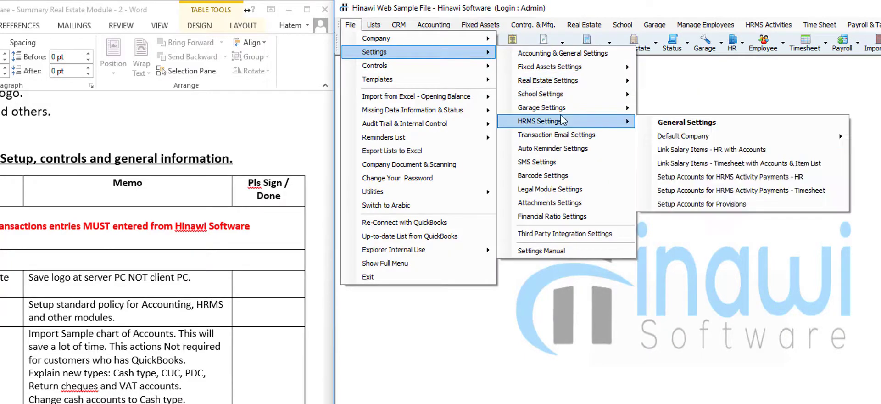
click(454, 327)
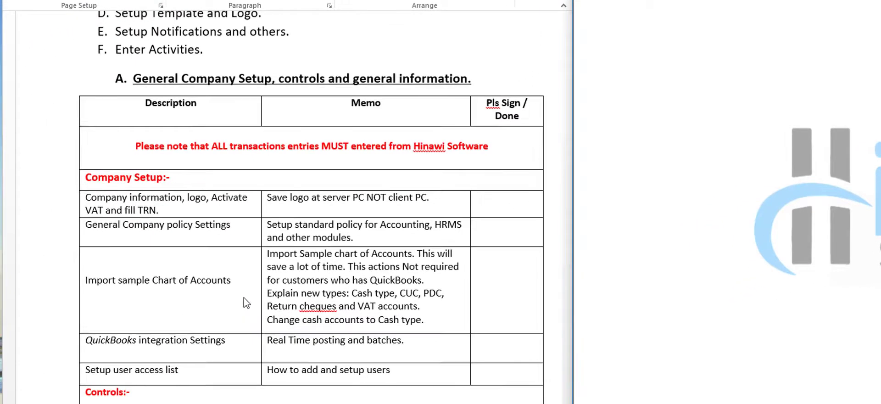
drag(235, 280, 86, 279)
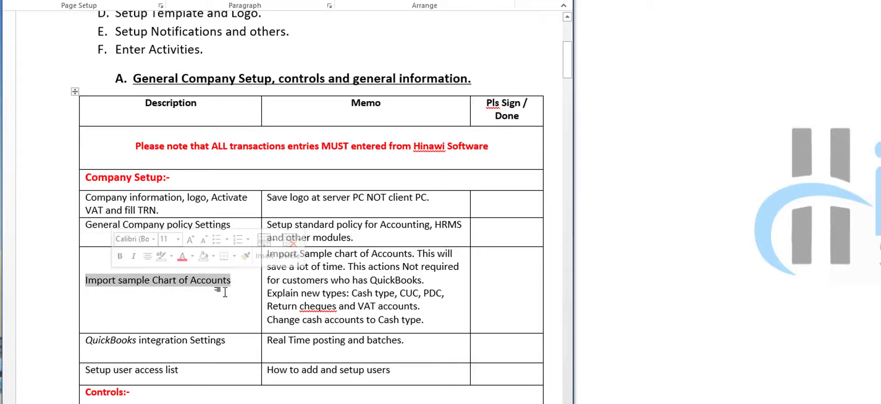
click(237, 280)
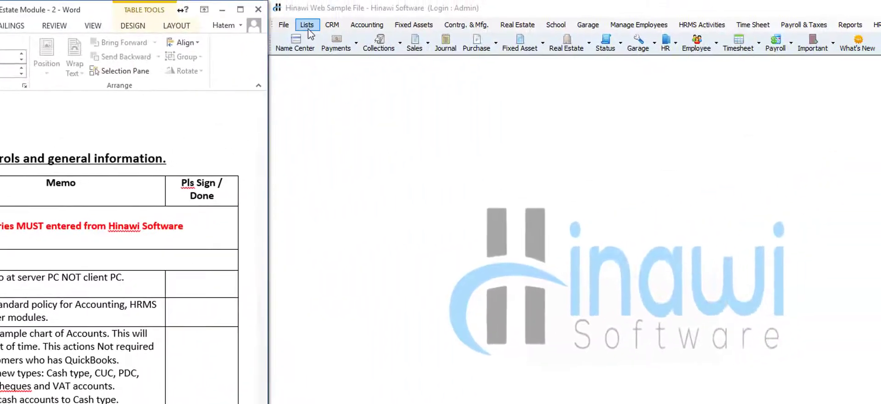
click(310, 27)
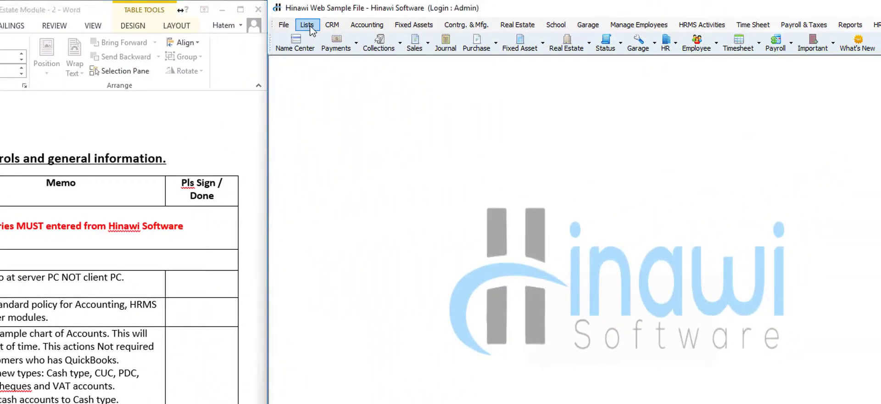
click(310, 28)
click(314, 42)
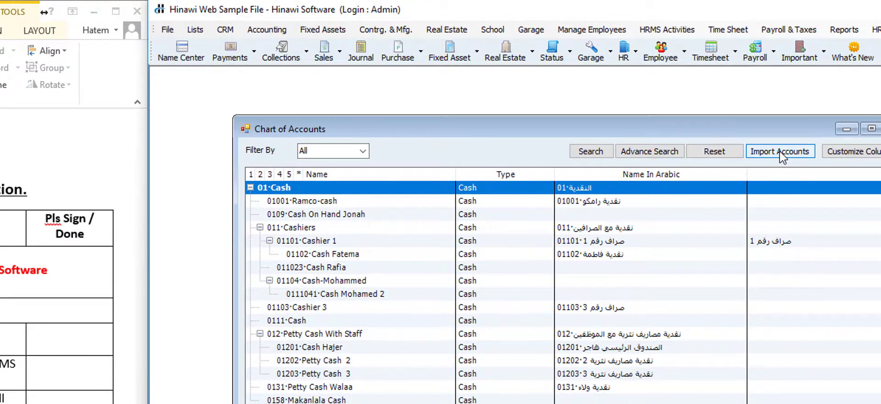
click(779, 151)
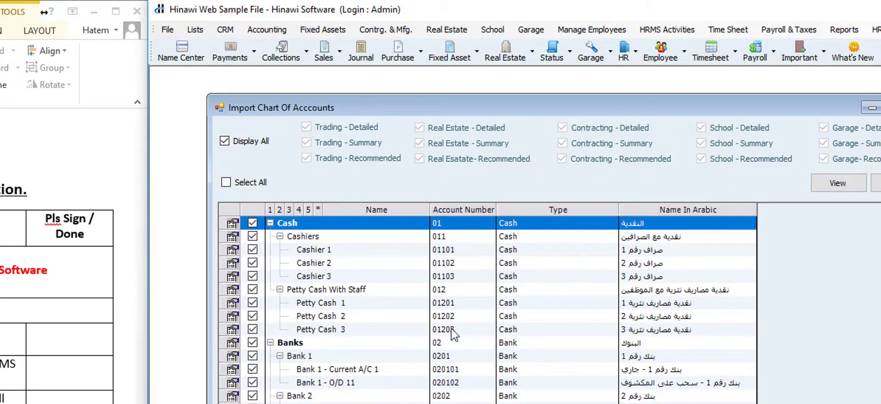
click(252, 142)
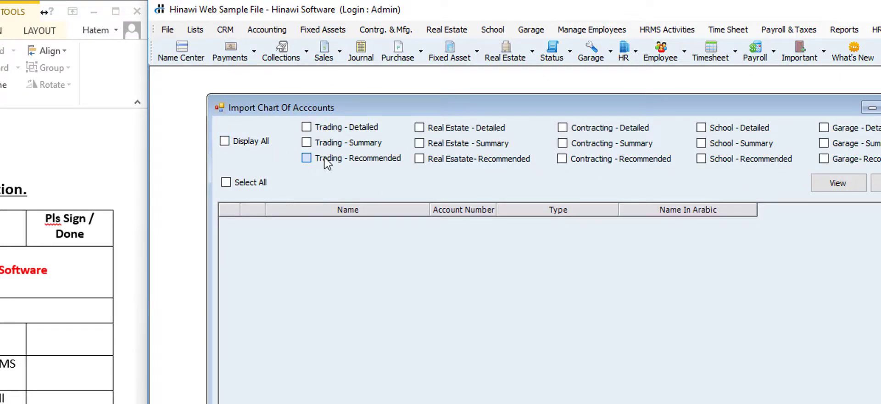
click(342, 143)
click(419, 143)
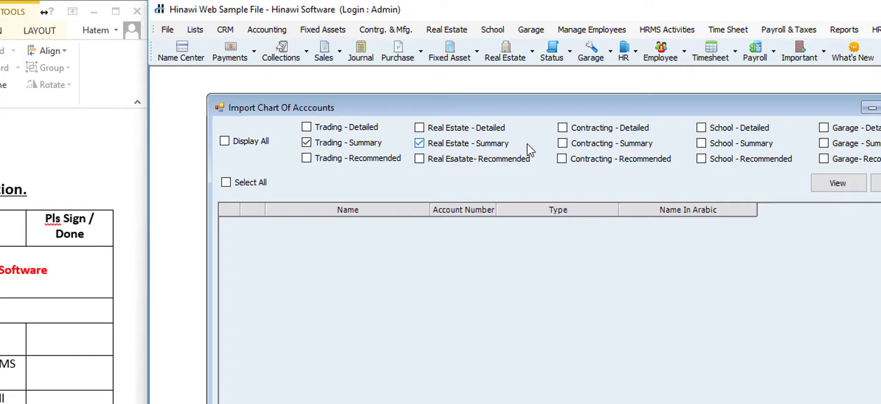
click(563, 144)
key(Escape)
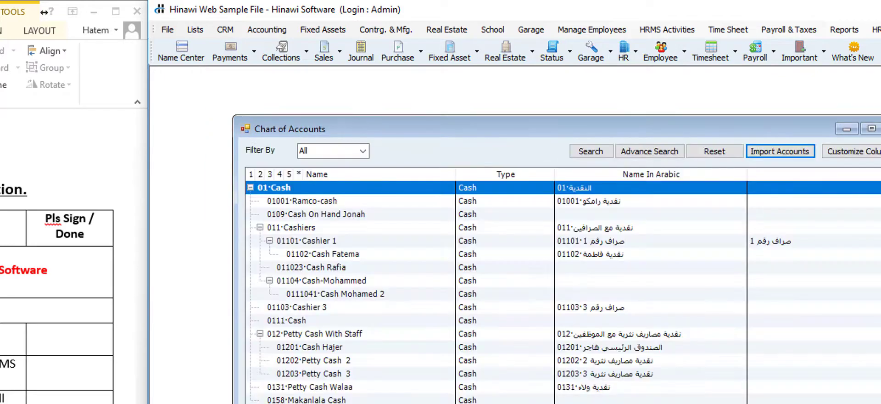
key(Escape)
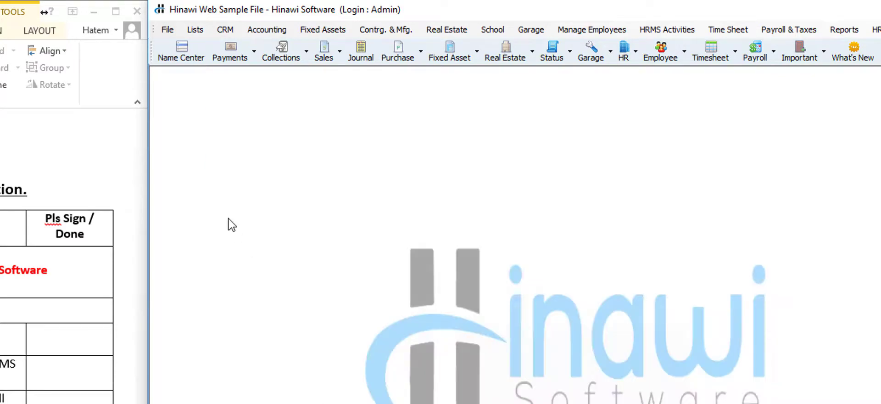
- Go to the QuickBooks integration Settings row in the Word checklist and open Hinawi's File > Company menu
click(167, 31)
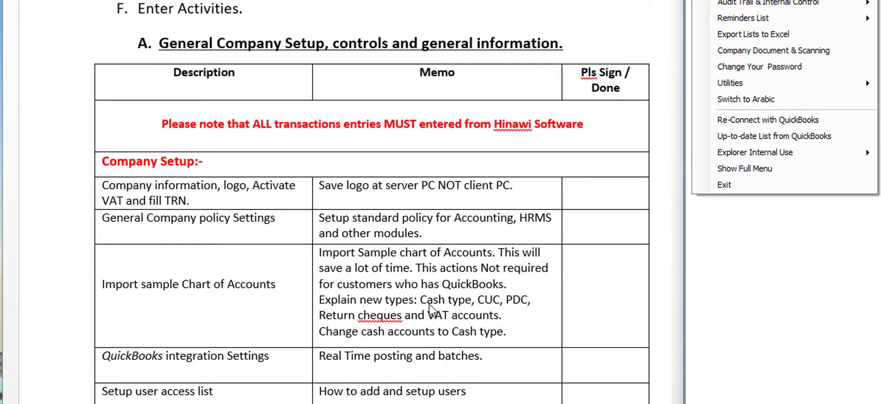
click(281, 361)
click(281, 363)
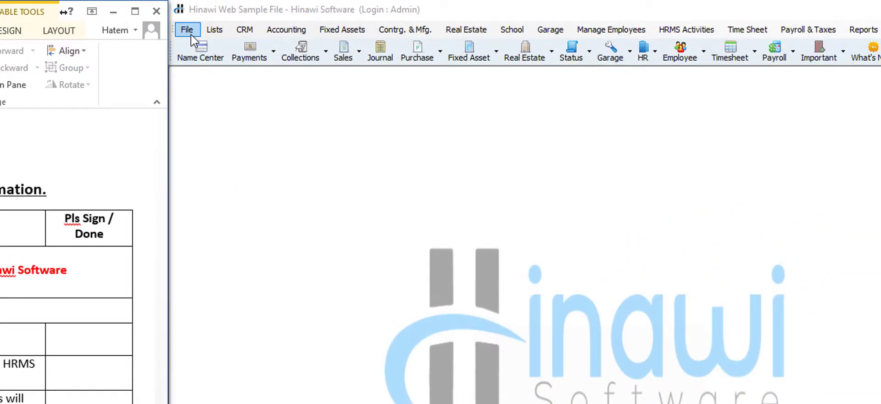
click(190, 33)
- In QuickBooks Integration Settings, toggle all forms to Manually and back to Automatic, then close it
mouse_move(200, 47)
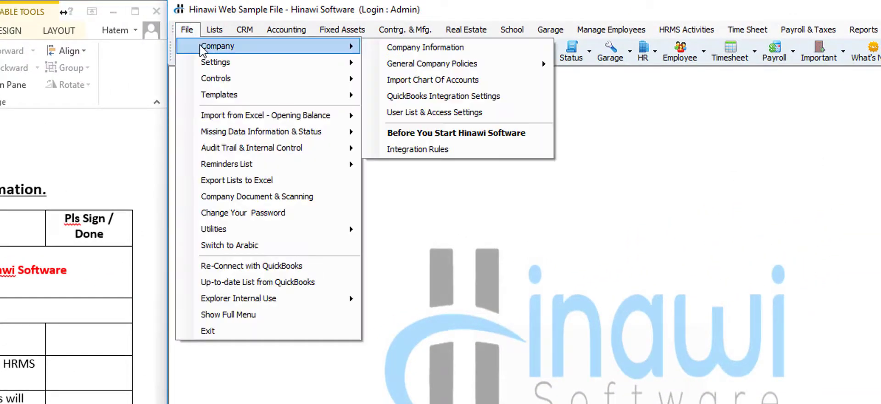
click(442, 95)
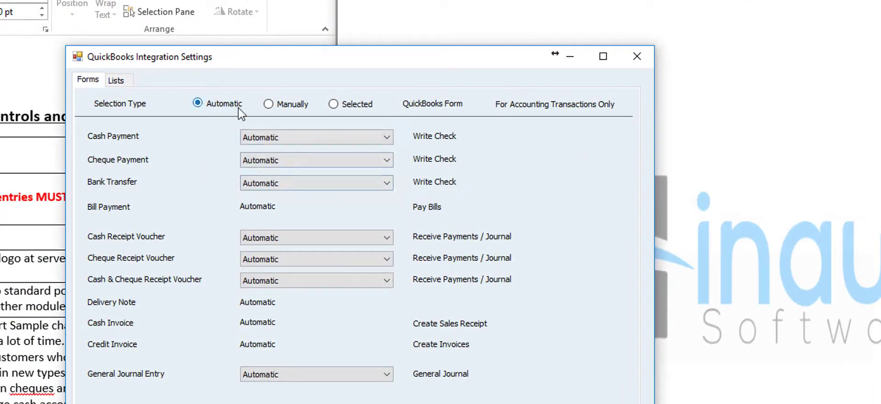
click(293, 104)
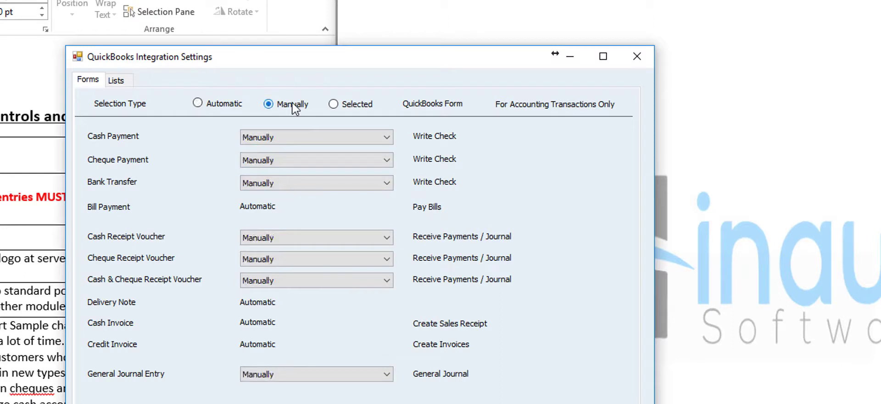
click(221, 105)
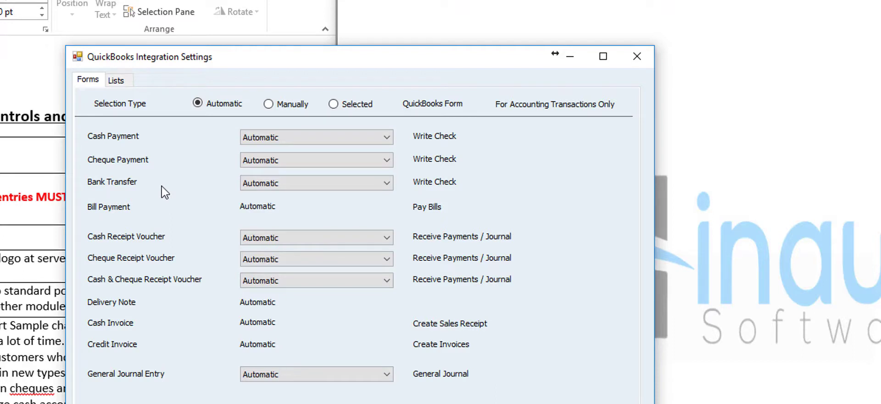
click(269, 104)
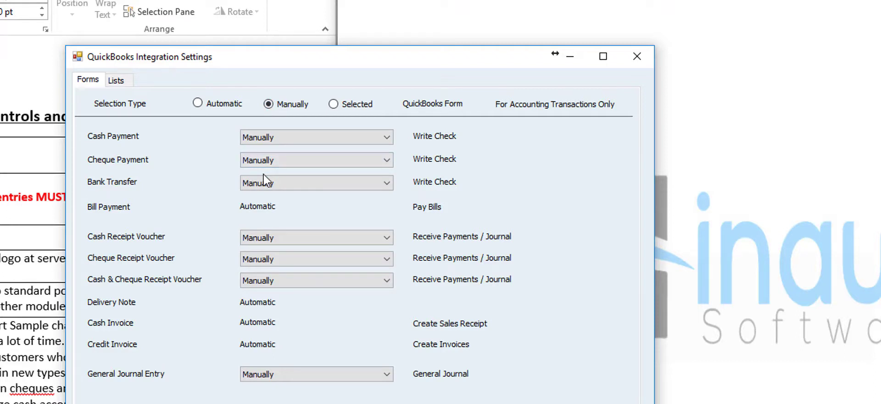
click(196, 104)
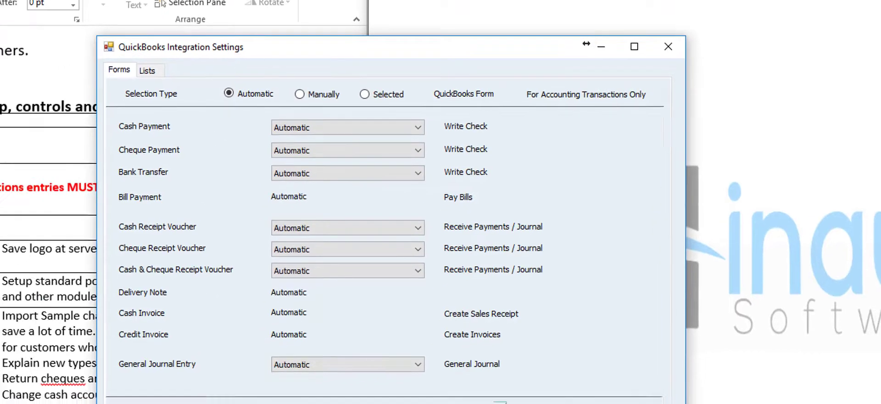
click(499, 401)
scroll(216, 298, down, 2)
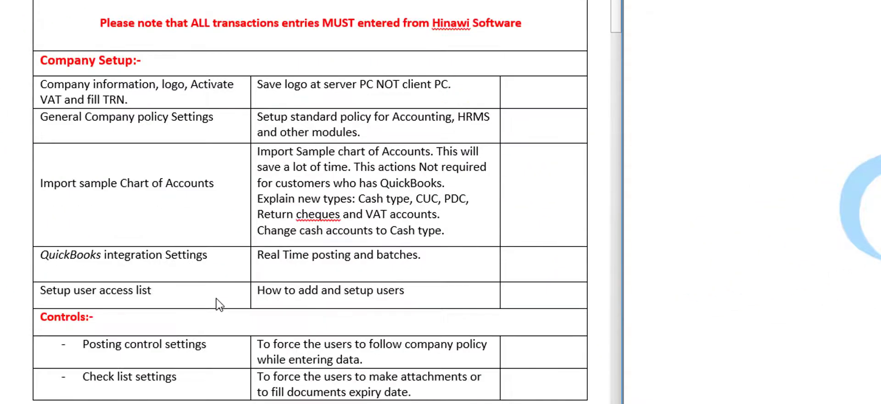
scroll(221, 288, down, 1)
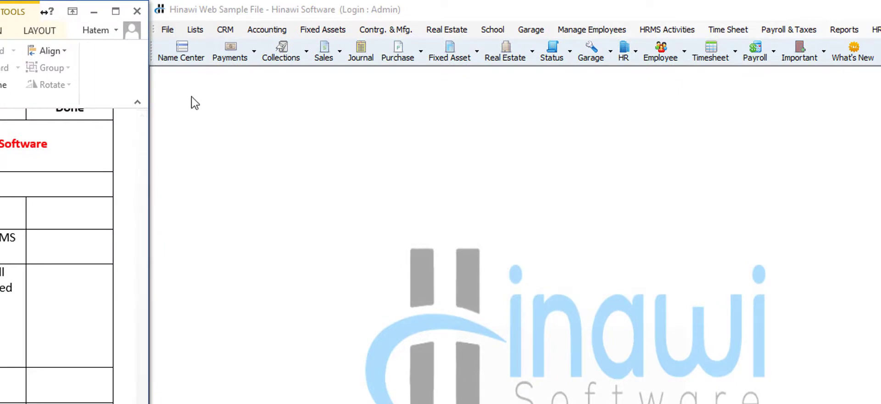
- Open File > Company > User List & Access Settings and select User 1
click(167, 30)
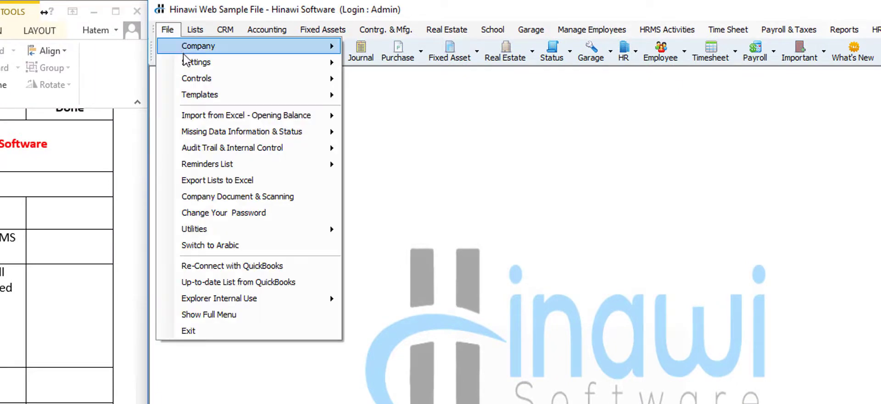
mouse_move(323, 45)
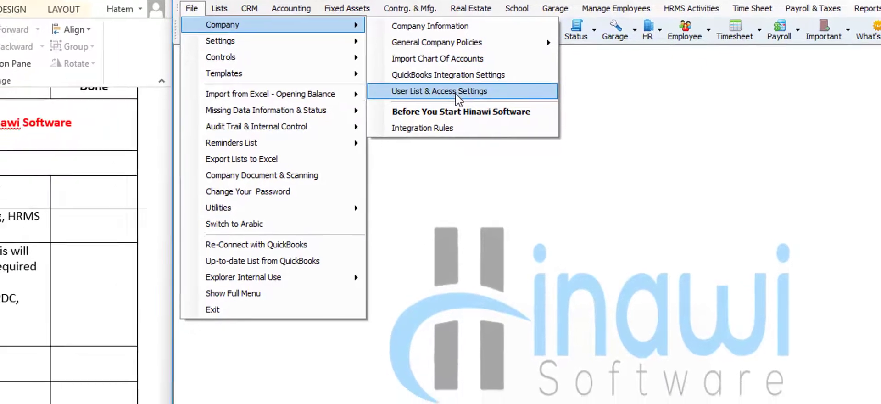
click(415, 112)
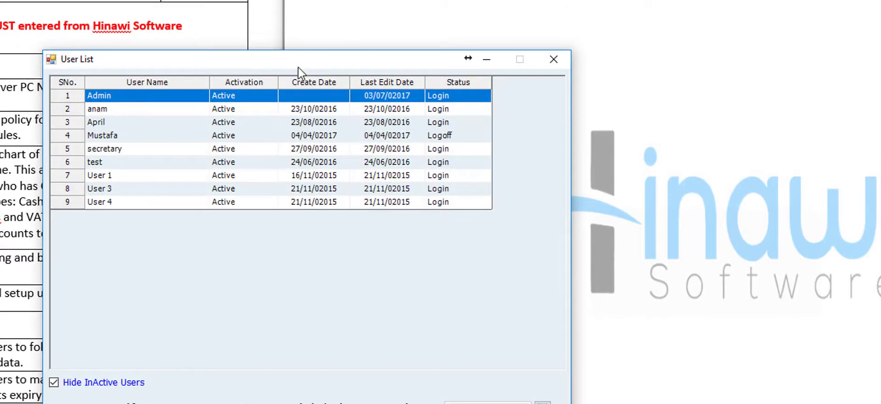
click(139, 177)
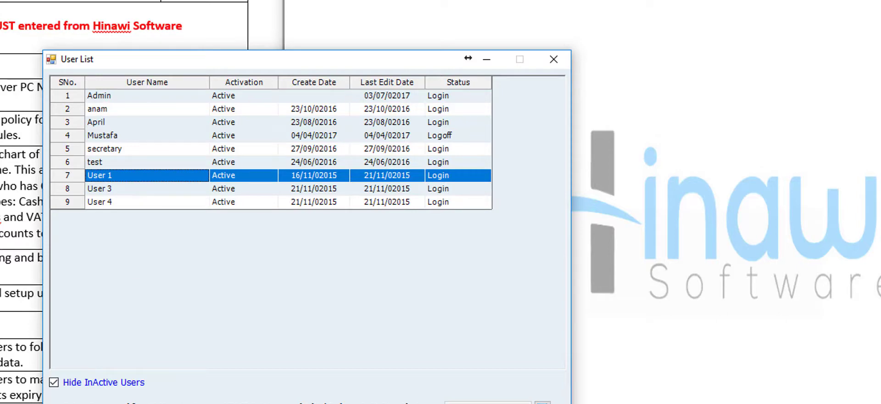
- Preview the Add New User form's employee list, cancel it, then open User 1's Setup User Permission
click(262, 402)
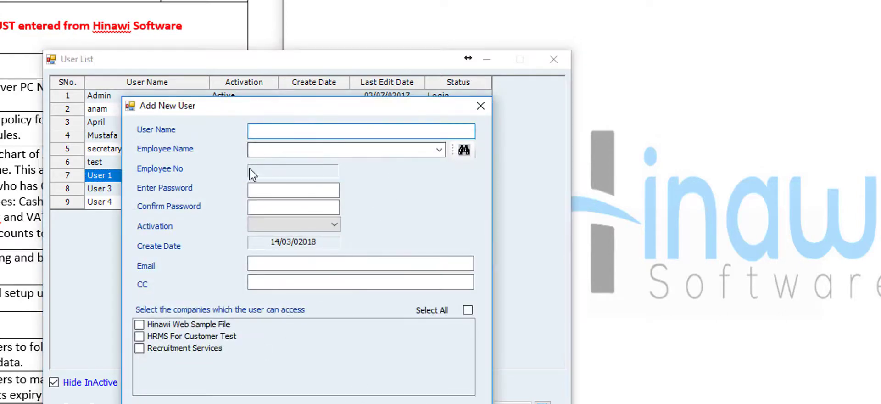
click(439, 150)
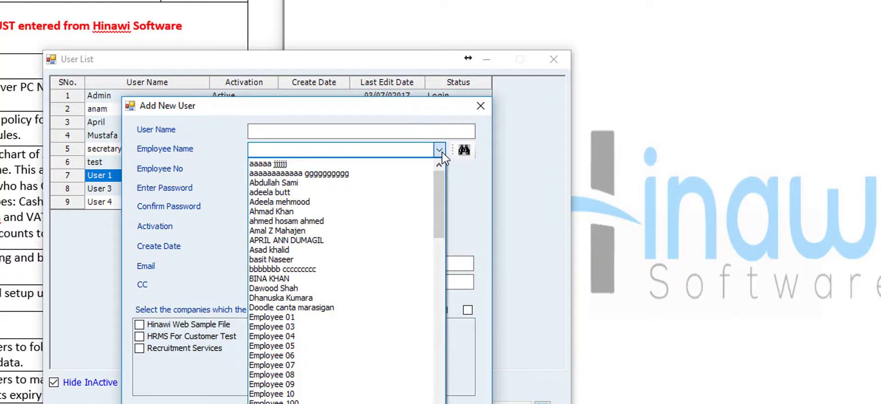
click(442, 153)
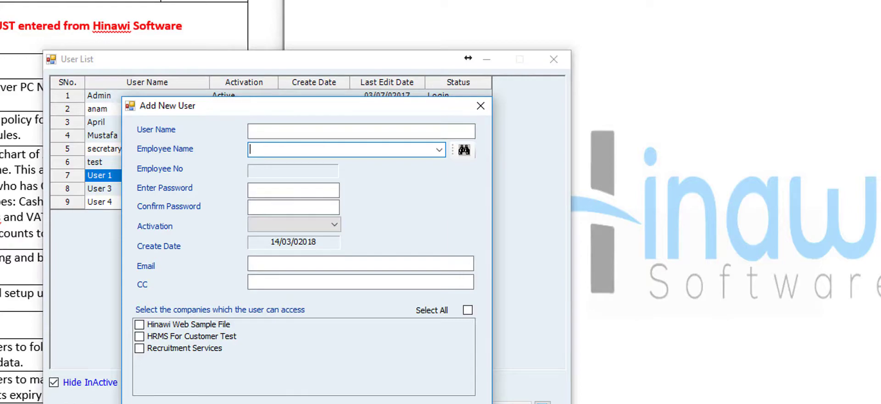
click(370, 403)
click(238, 173)
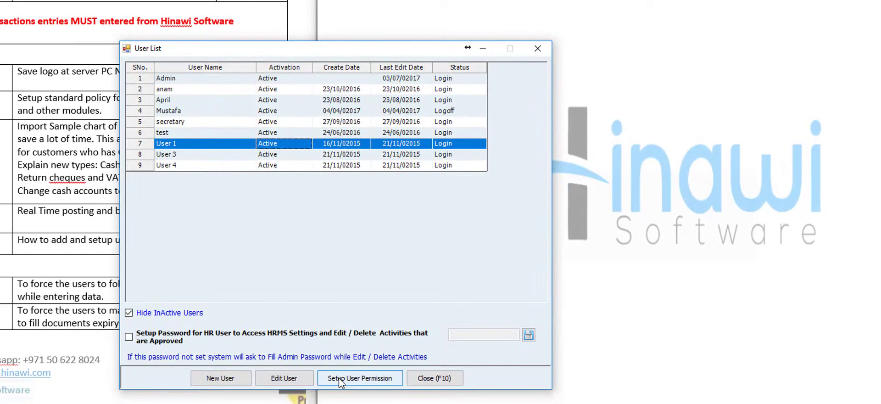
click(340, 382)
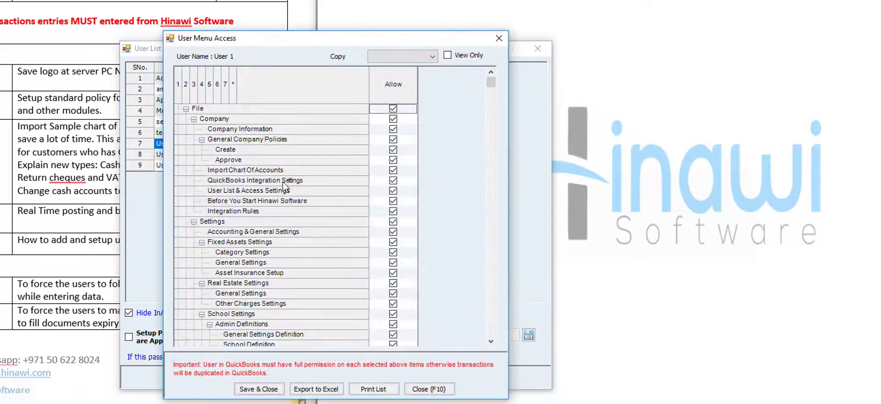
- Collapse User 1's permission tree, try toggling CRM, Accounting and Fixed Assets, then close without saving
click(186, 89)
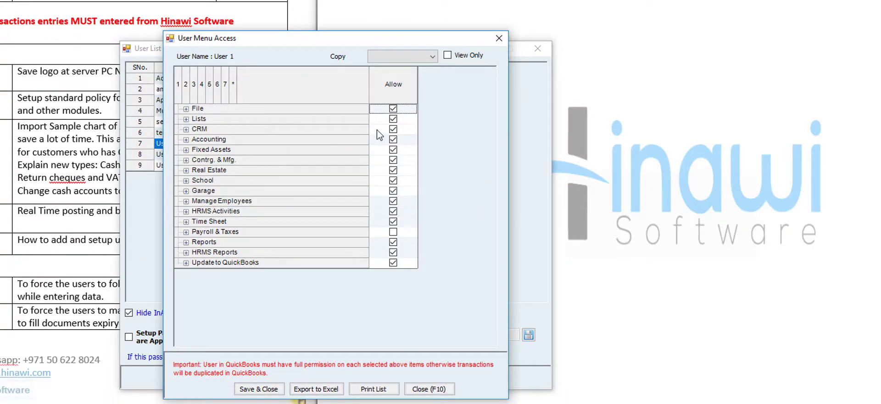
click(393, 130)
click(393, 140)
click(392, 149)
click(393, 150)
click(394, 140)
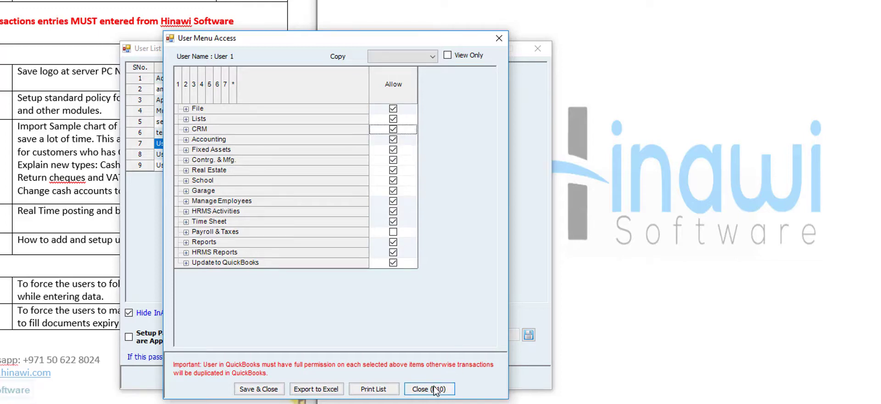
click(435, 389)
click(434, 377)
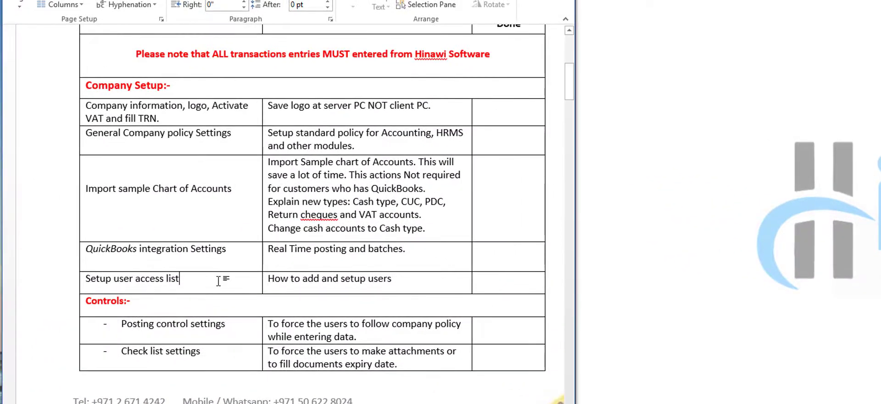
- Scroll the Word checklist to Controls and mark the Controls:- heading and Posting control settings row
scroll(219, 281, down, 1)
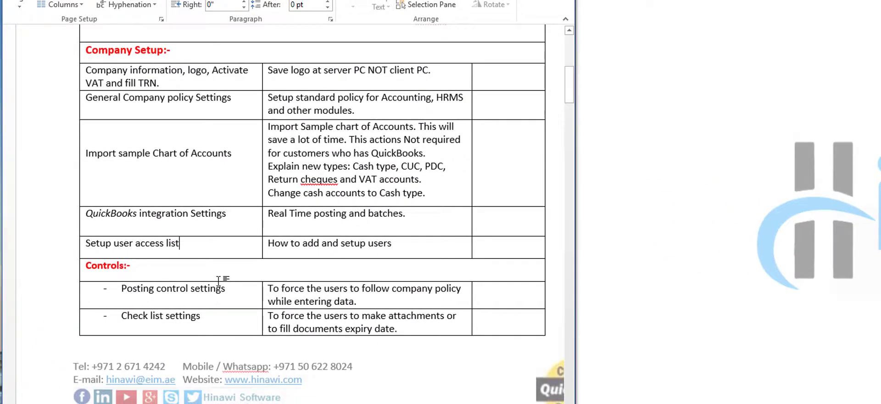
scroll(218, 281, down, 1)
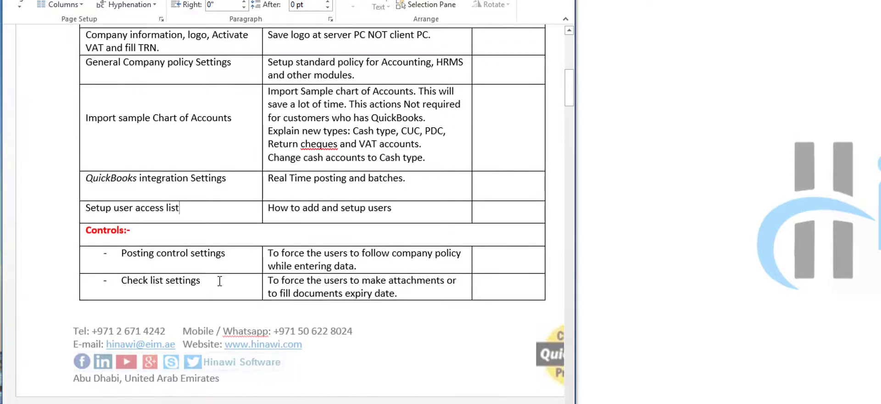
scroll(220, 281, down, 3)
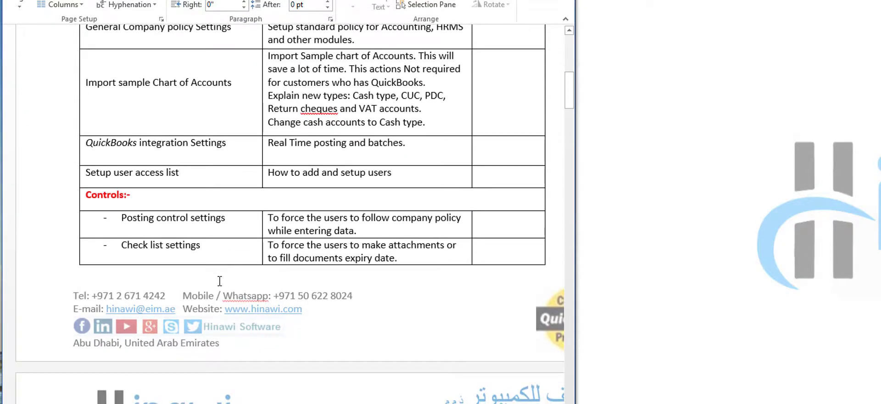
scroll(218, 281, down, 1)
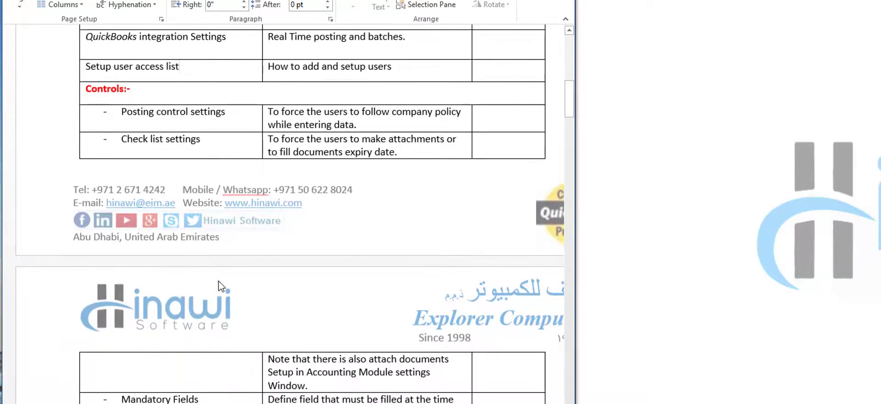
click(176, 91)
click(367, 125)
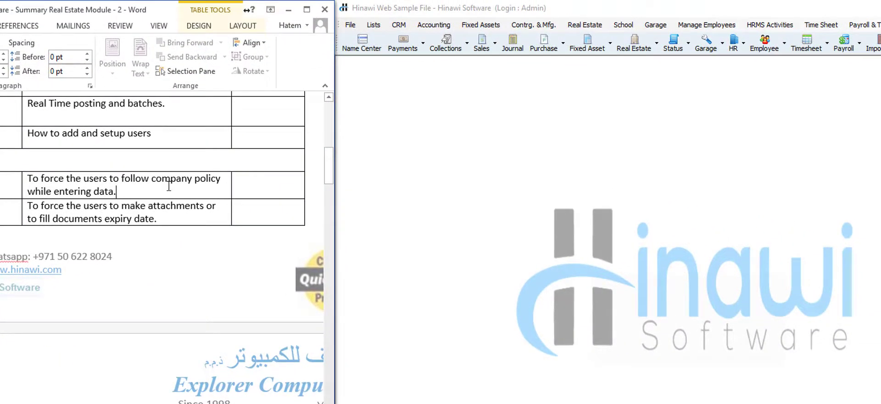
- Open Hinawi's File > Controls > Posting Control window and reposition it
click(348, 26)
click(349, 27)
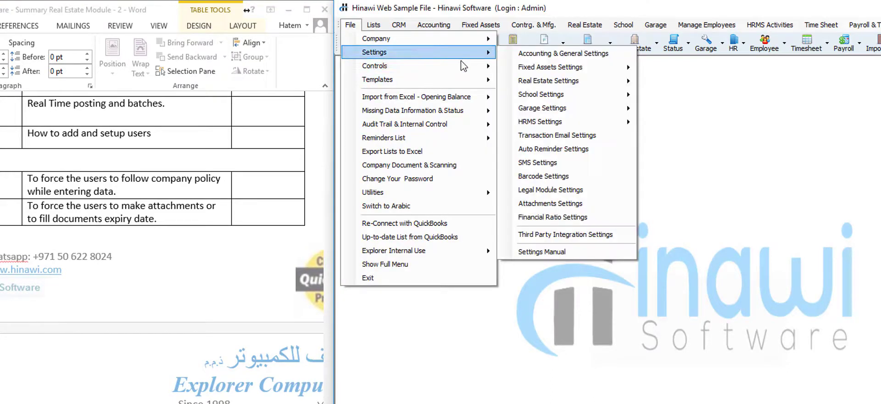
mouse_move(463, 69)
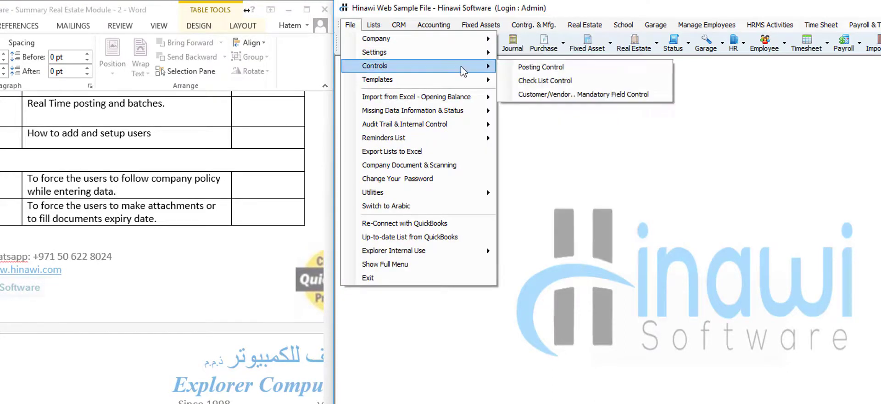
click(531, 68)
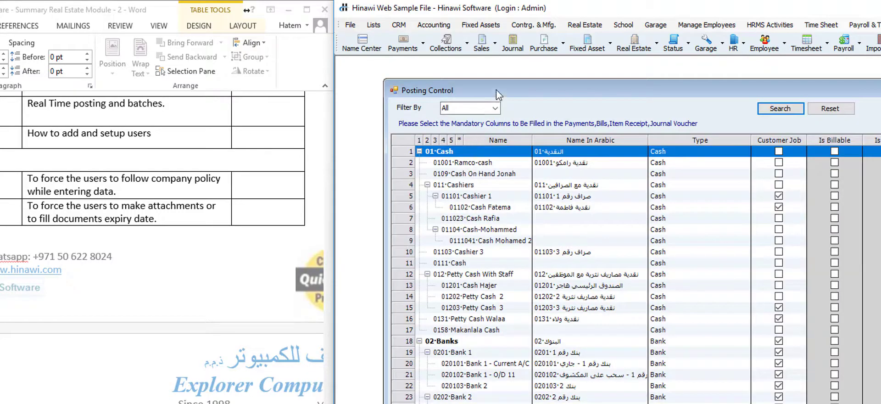
drag(465, 94, 454, 97)
drag(441, 92, 441, 87)
- Require Customer Job, Class, Employee and Add to Cost for account 569 Office Rent, then close
click(406, 403)
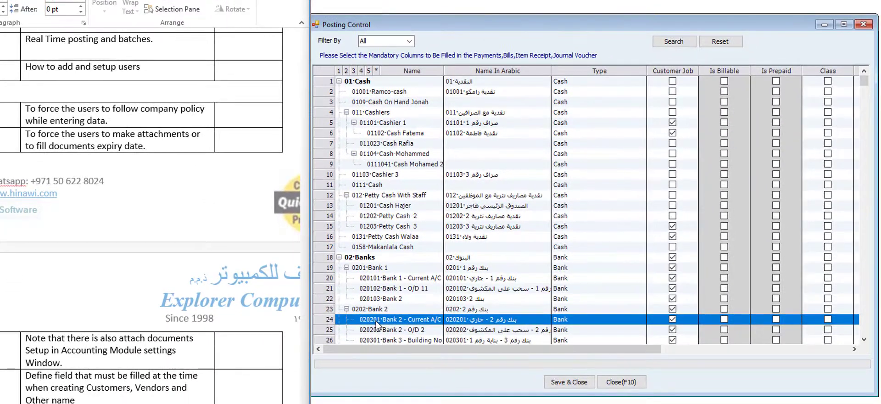
key(6)
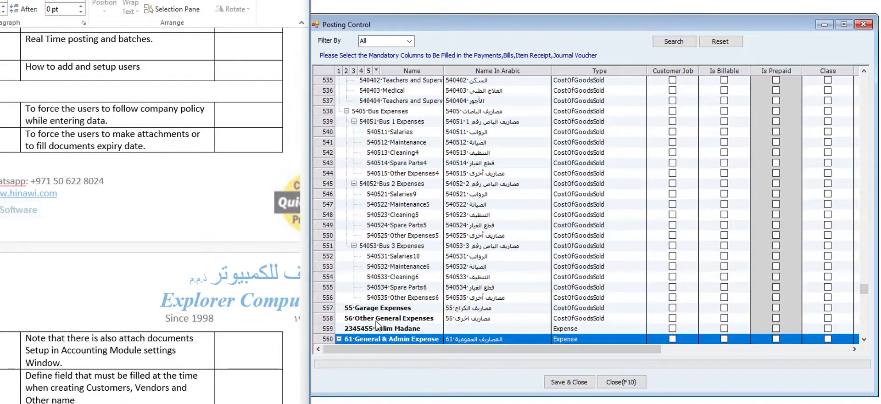
scroll(513, 247, down, 6)
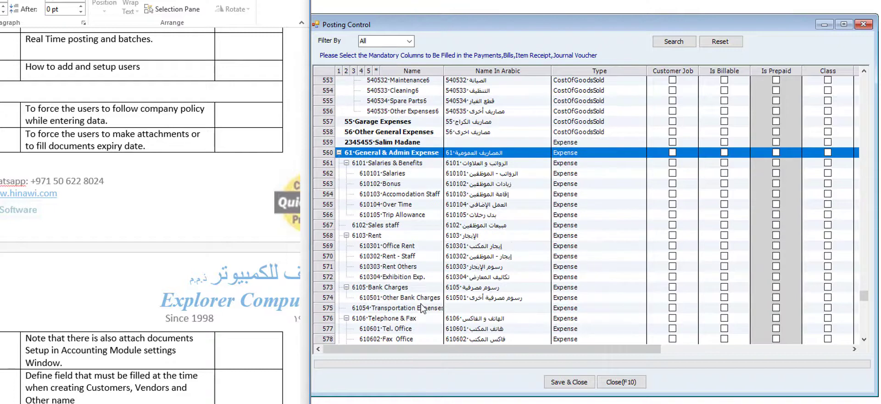
click(406, 248)
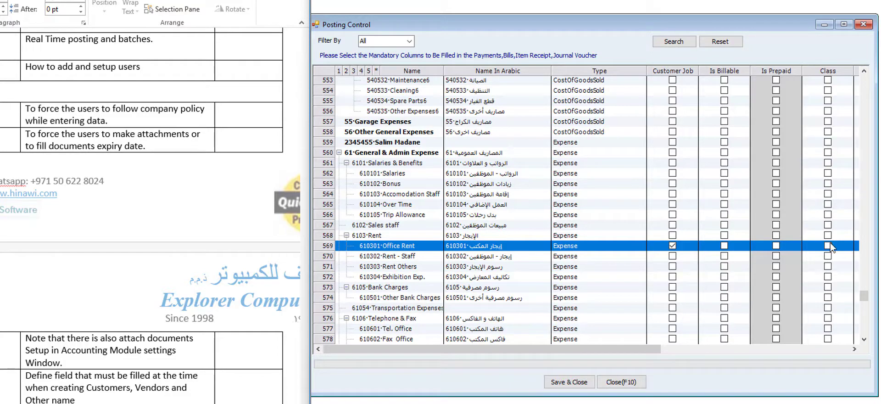
drag(656, 349, 837, 340)
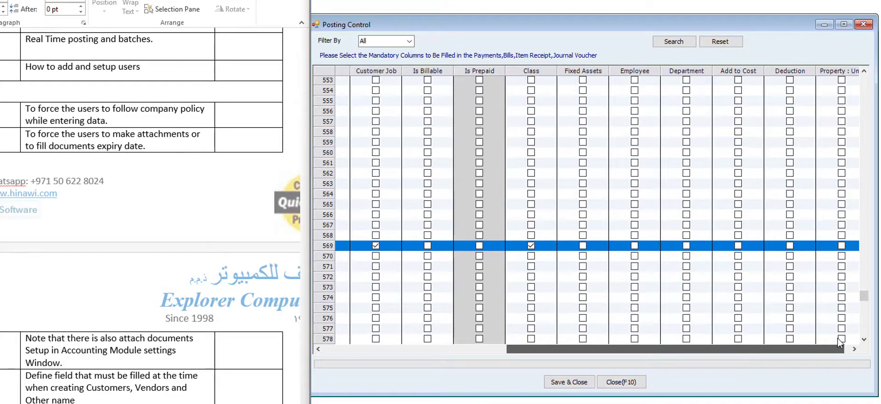
click(738, 247)
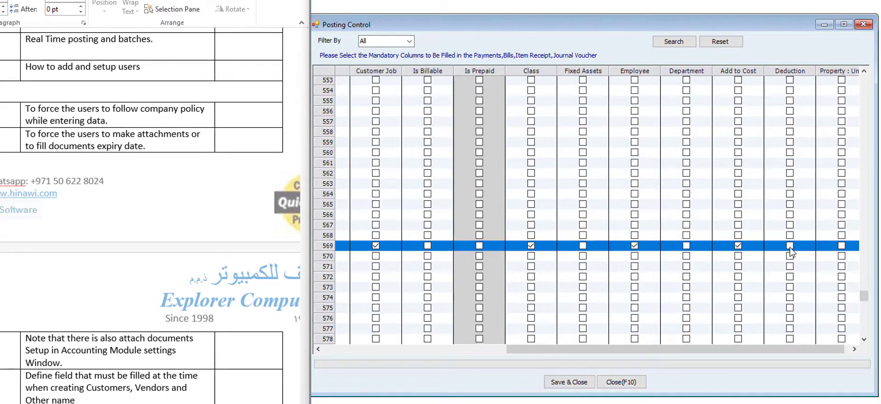
drag(665, 350, 466, 361)
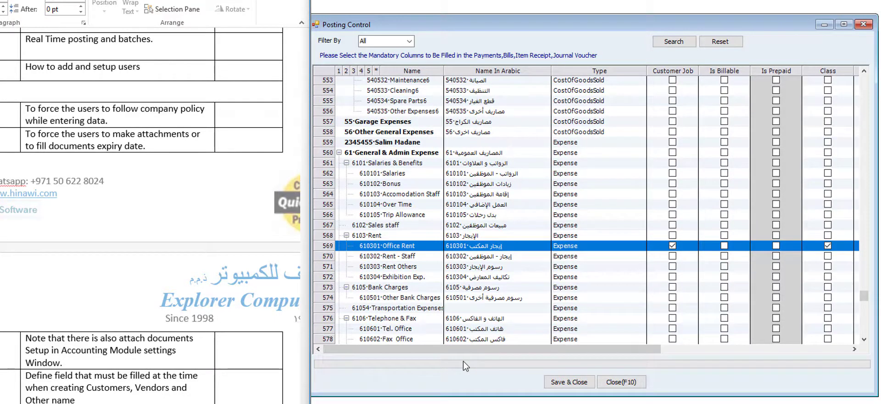
click(620, 381)
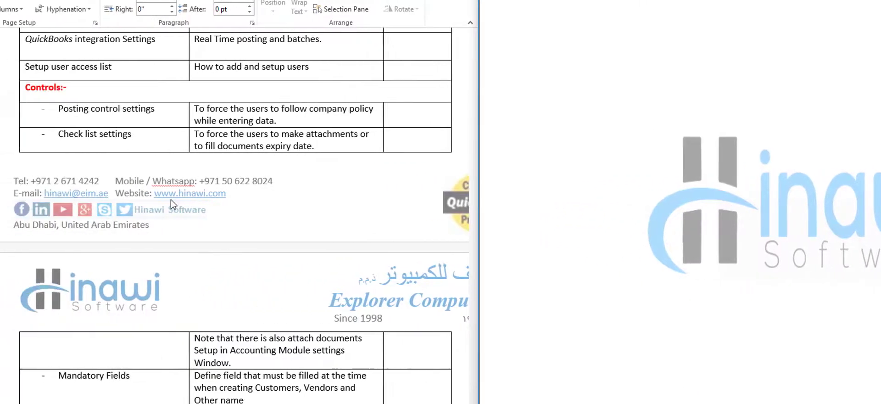
right_click(156, 136)
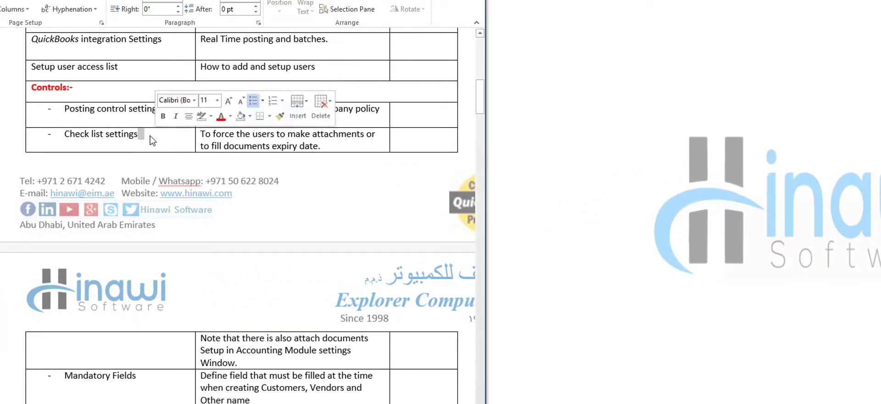
drag(139, 134, 66, 132)
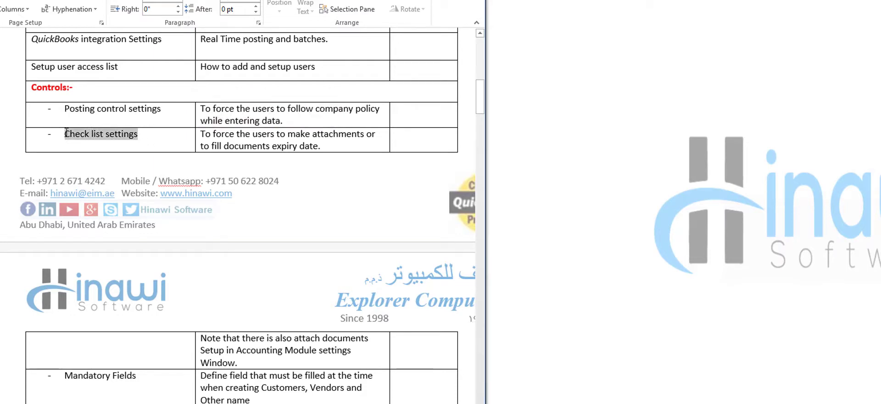
click(143, 135)
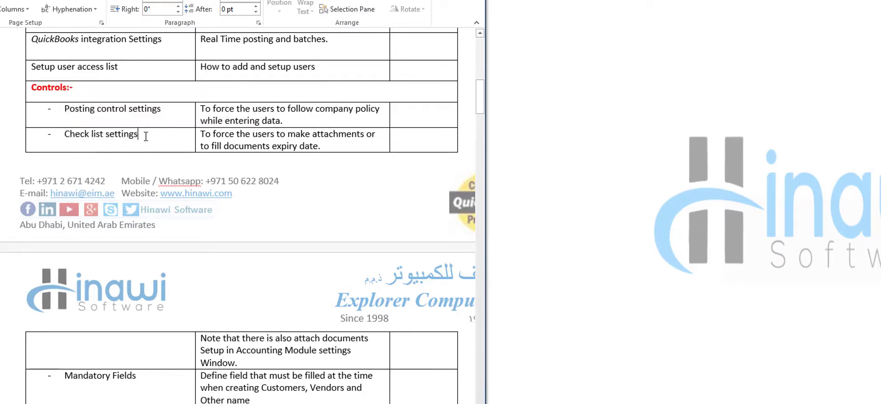
- Open Check List Control and load the checklist items for the HRMS Create Leave form
click(326, 24)
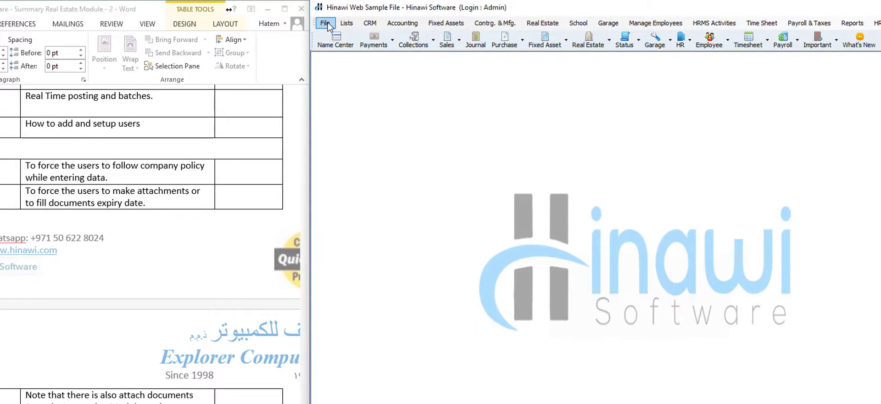
mouse_move(381, 64)
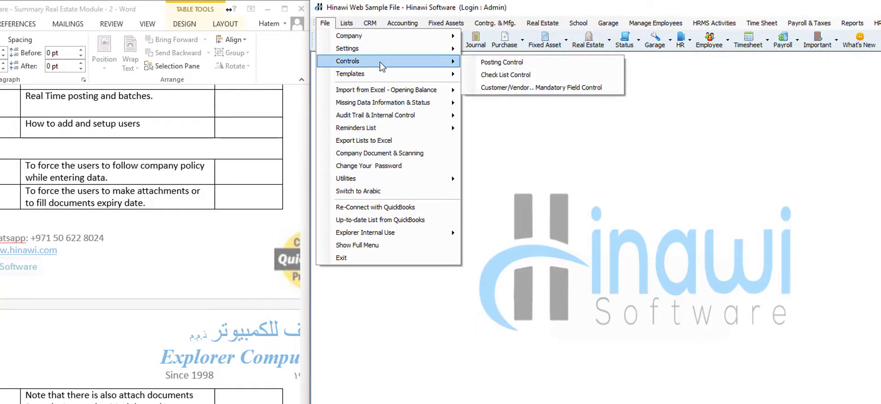
click(507, 76)
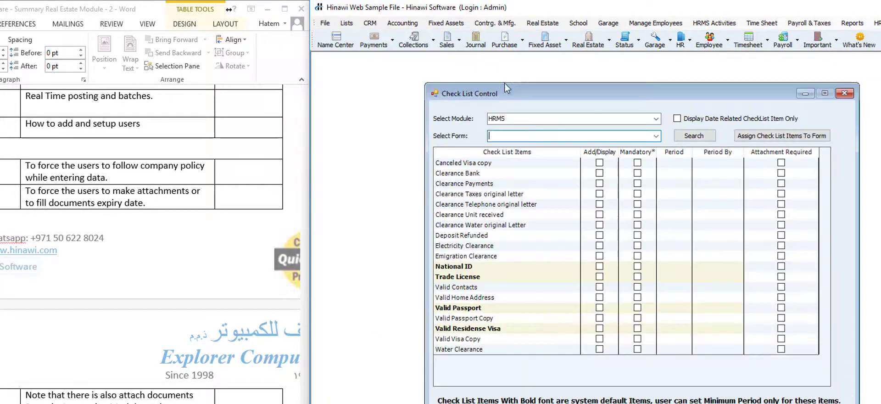
drag(491, 93, 430, 87)
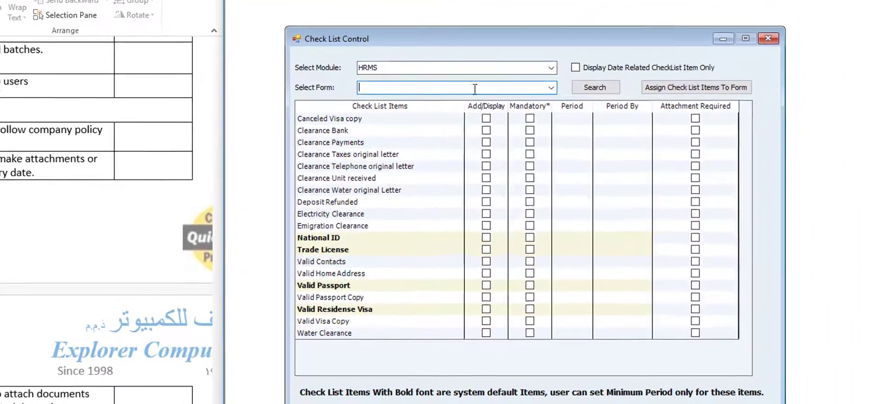
click(550, 87)
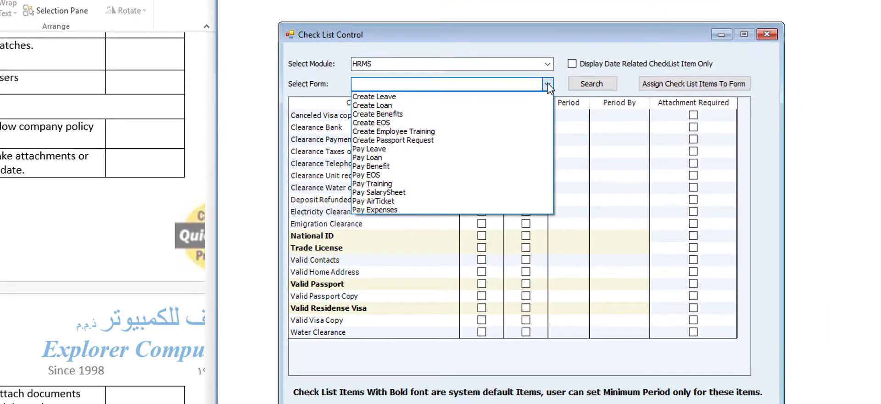
click(533, 96)
click(591, 84)
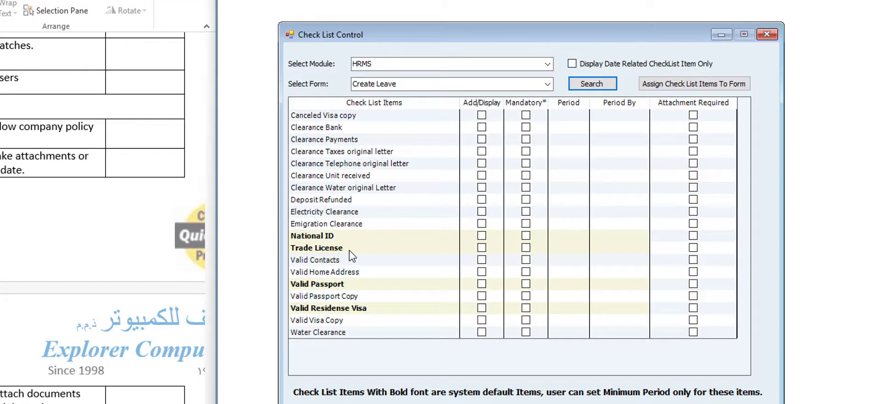
- Make Valid Passport displayed and mandatory, with period 2 and attachment required
click(337, 285)
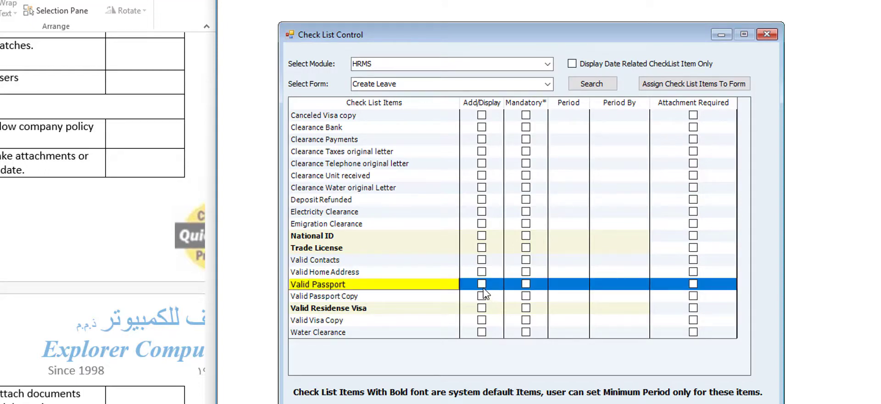
click(481, 283)
click(525, 284)
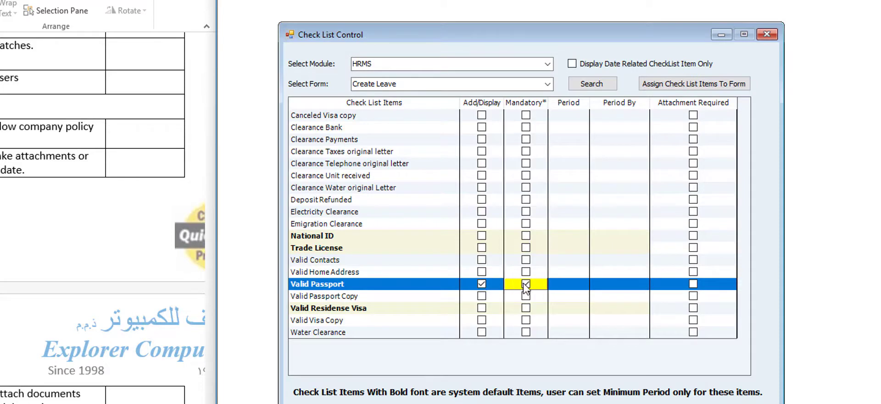
click(558, 285)
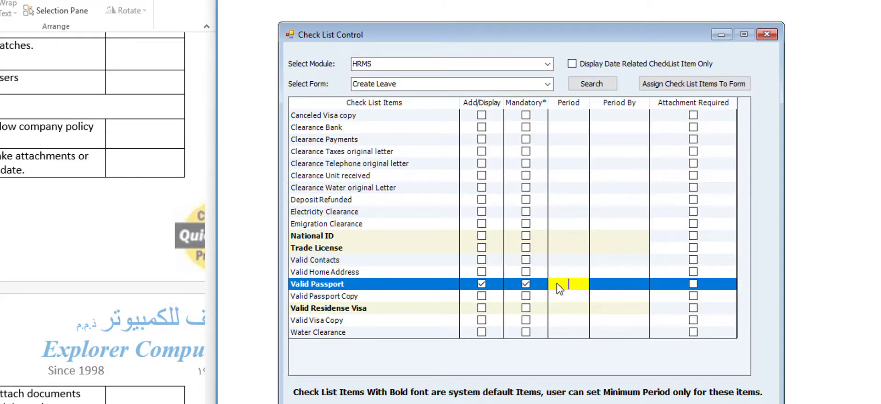
click(642, 284)
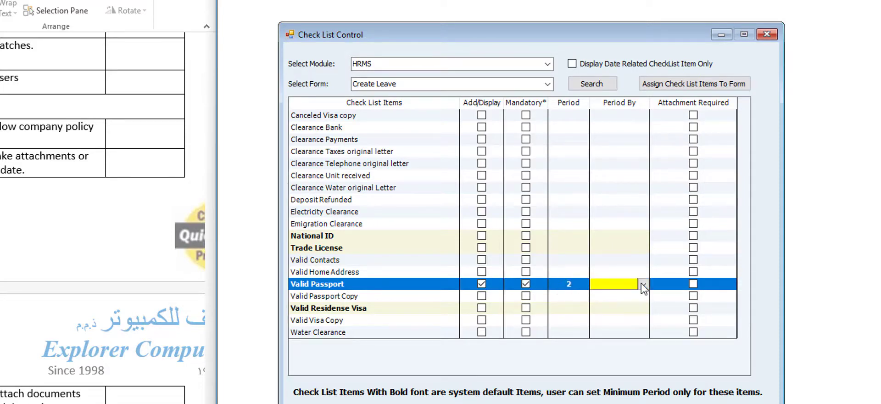
click(643, 285)
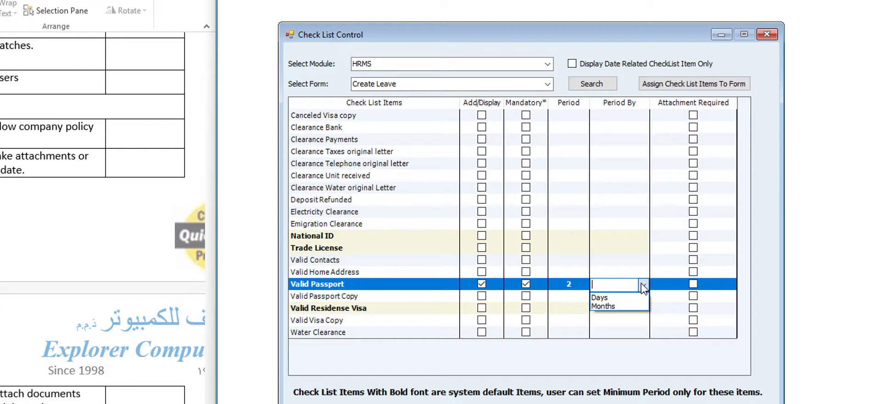
click(644, 286)
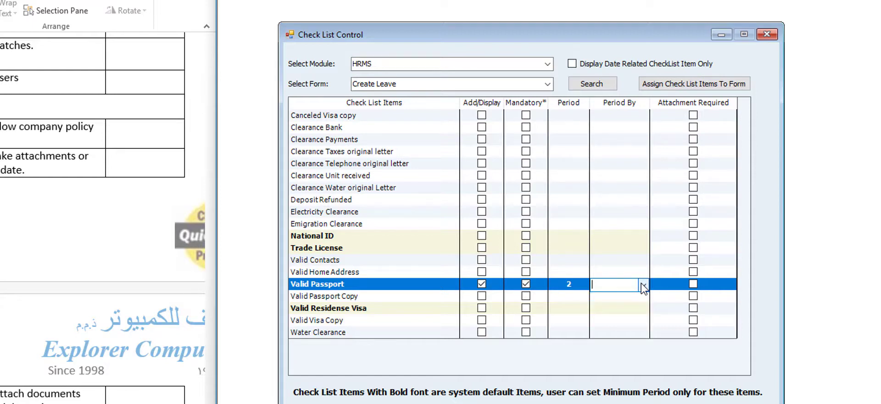
click(693, 285)
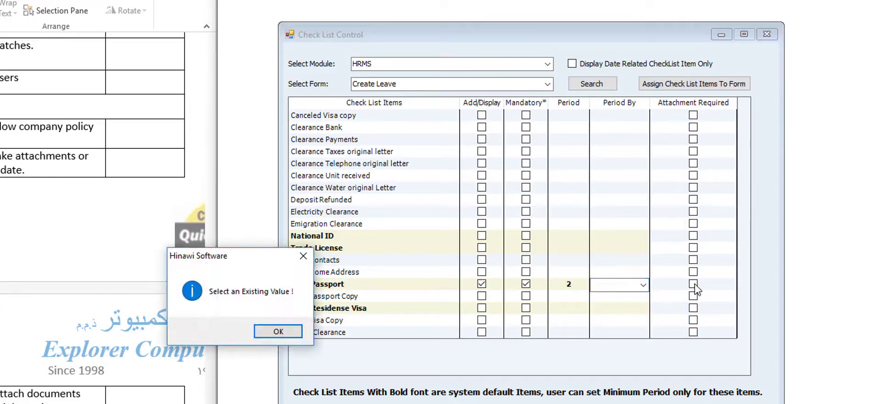
- Set the Valid Passport period unit to Months
click(277, 331)
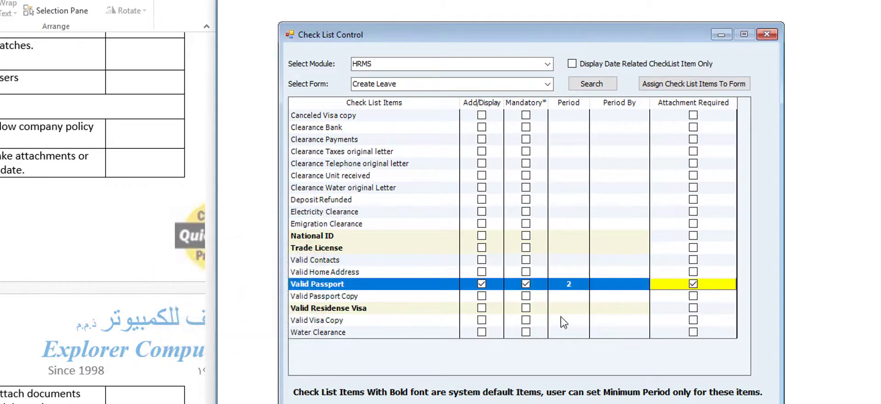
click(632, 288)
click(631, 287)
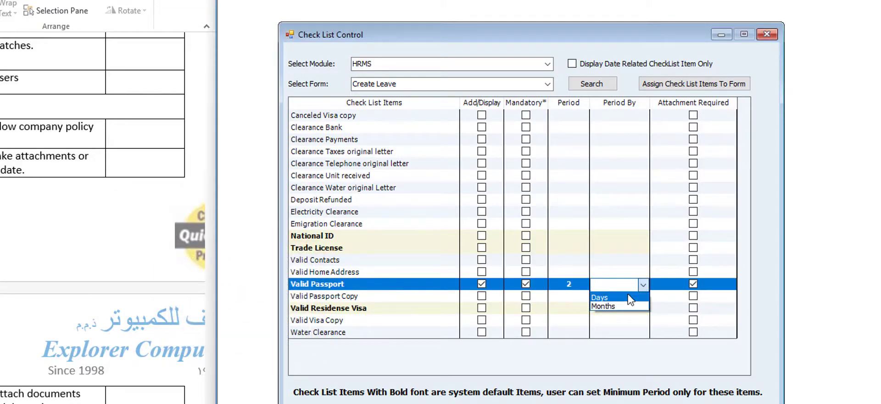
click(624, 305)
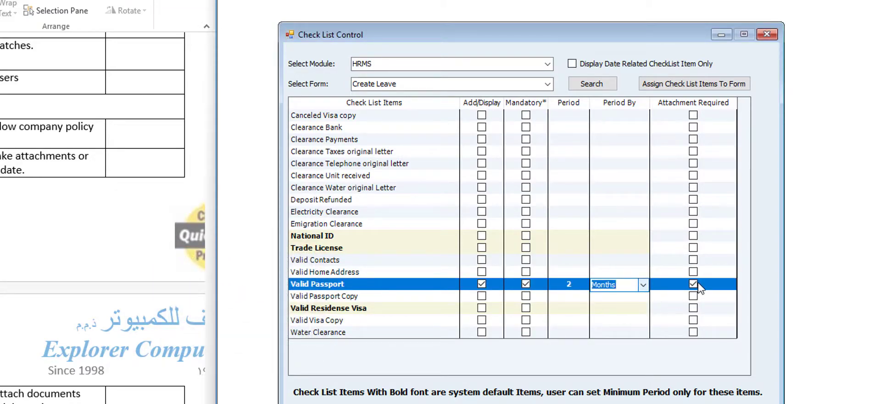
click(693, 284)
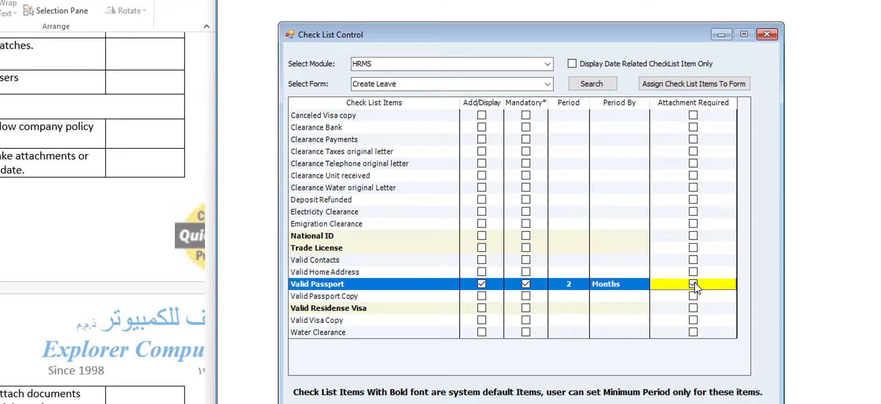
click(547, 64)
- Switch to RealEstate's Create Contract form, change Valid Passport's period to 1, and close Check List Control
click(514, 86)
click(547, 86)
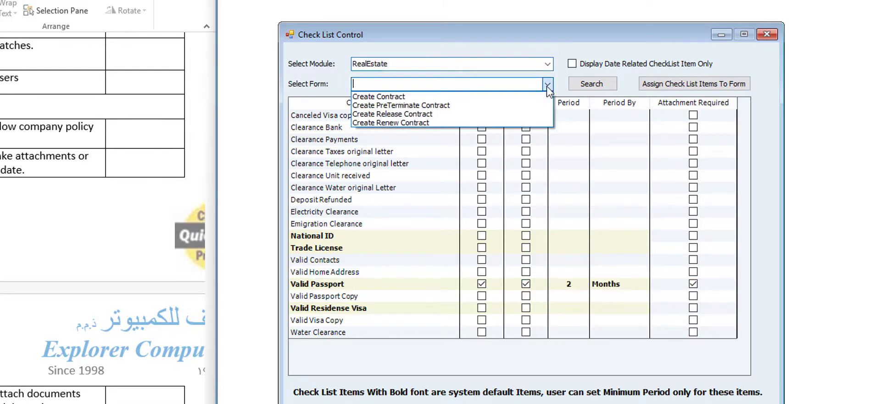
click(518, 97)
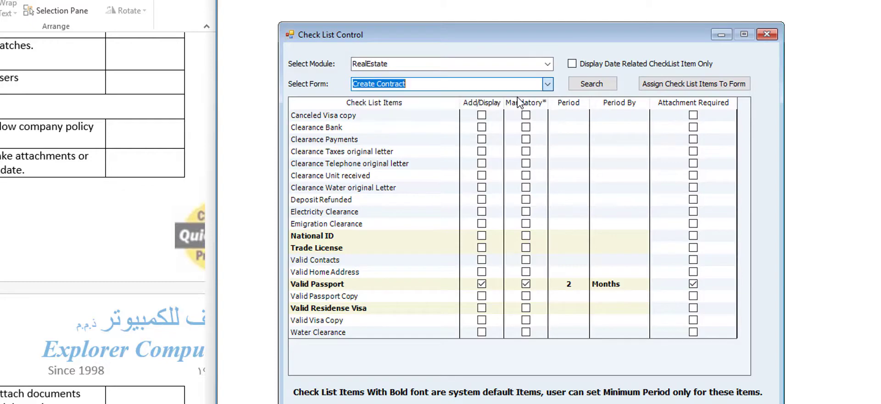
click(321, 299)
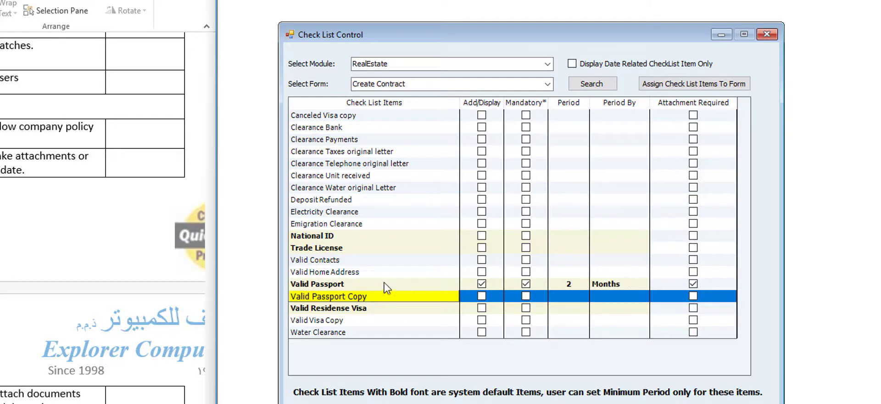
click(329, 320)
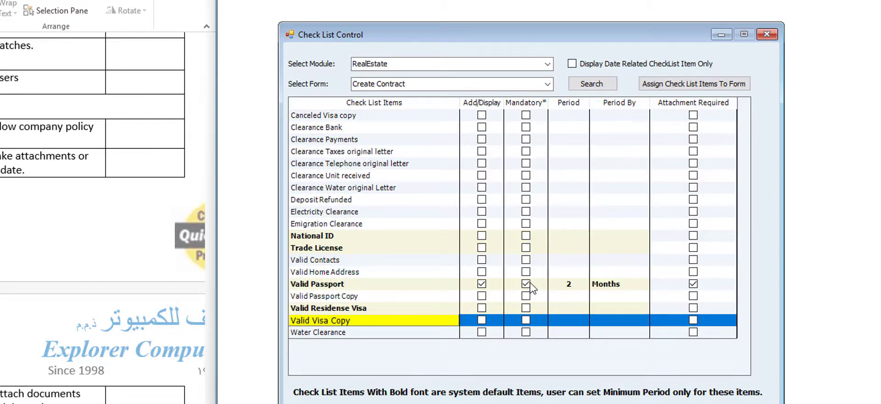
click(569, 284)
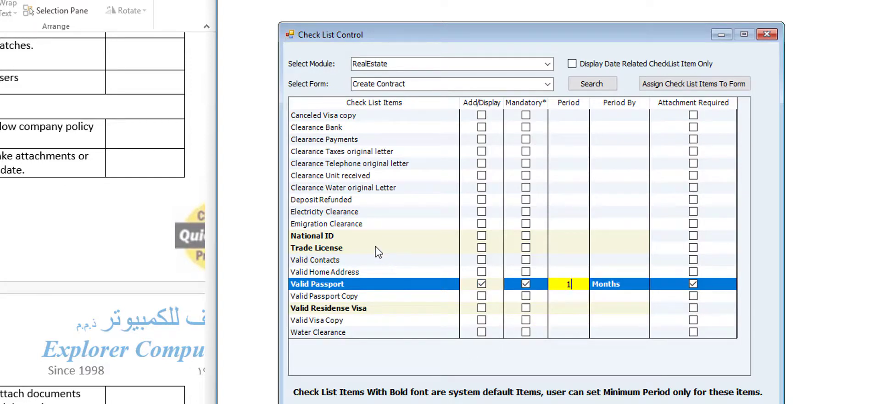
click(548, 85)
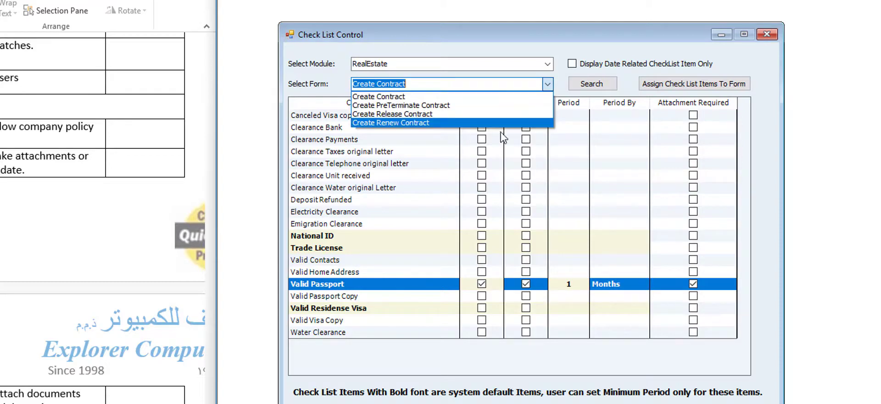
click(536, 36)
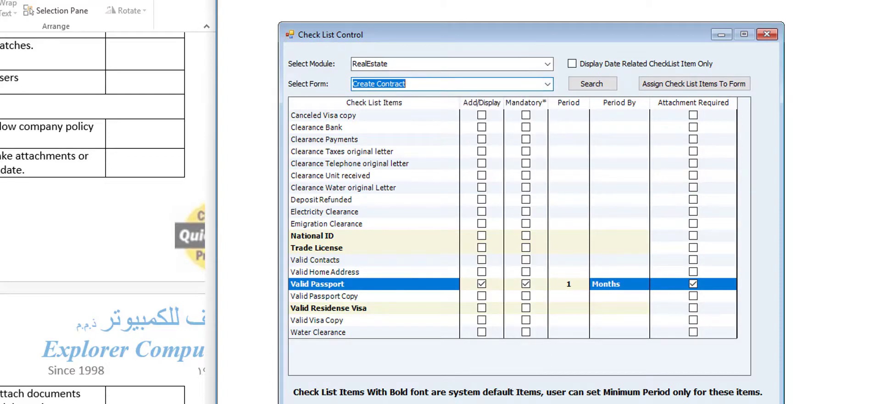
key(Escape)
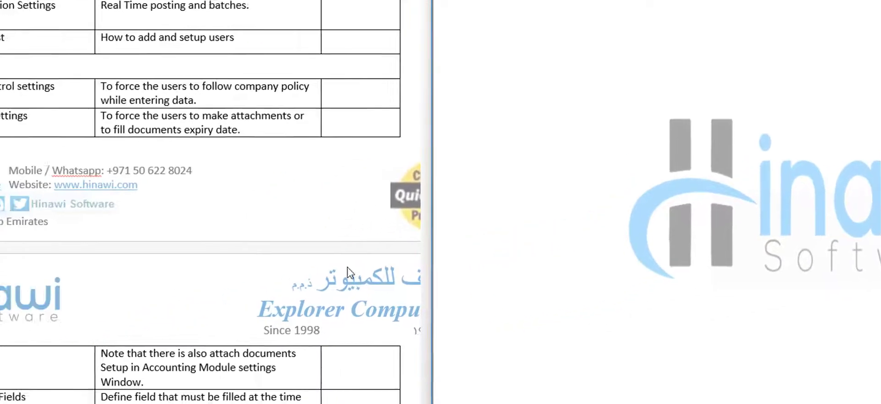
- Open the Customer/Vendor Mandatory Field Control window from File > Controls and move it up-left
click(206, 378)
scroll(222, 314, down, 7)
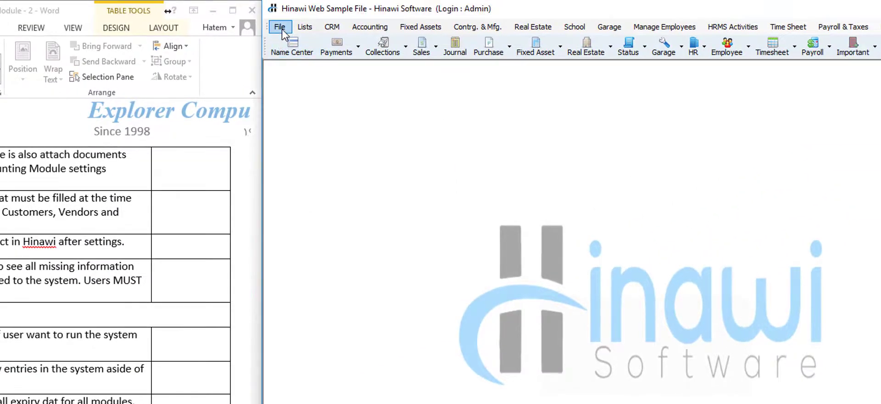
click(291, 22)
mouse_move(396, 74)
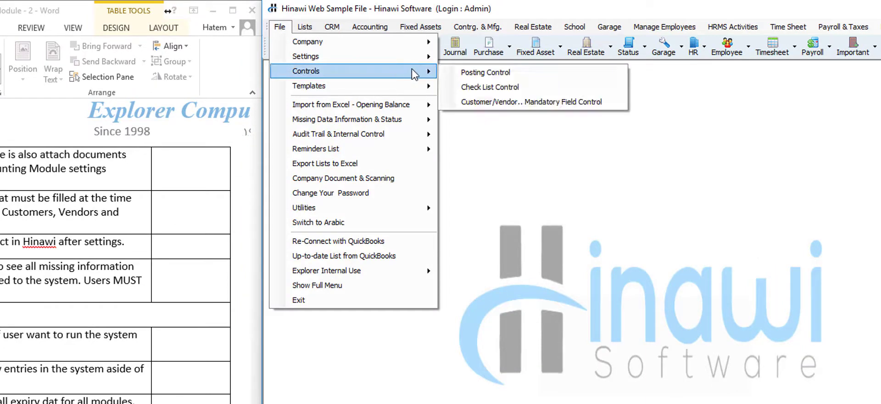
click(490, 103)
mouse_move(522, 127)
mouse_down()
mouse_move(328, 151)
mouse_move(328, 102)
mouse_up()
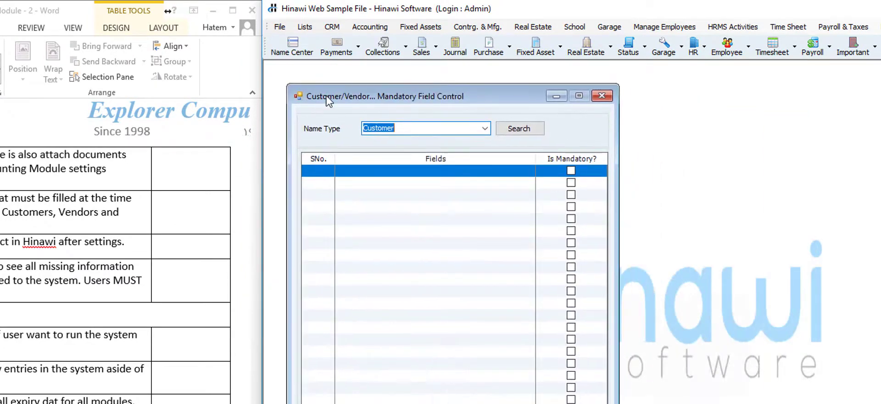
- For Customers, make P.O Box, Zip Code, Street, City, Phone, Alt. Phone, Fax, Alt. Contact mandatory
click(523, 128)
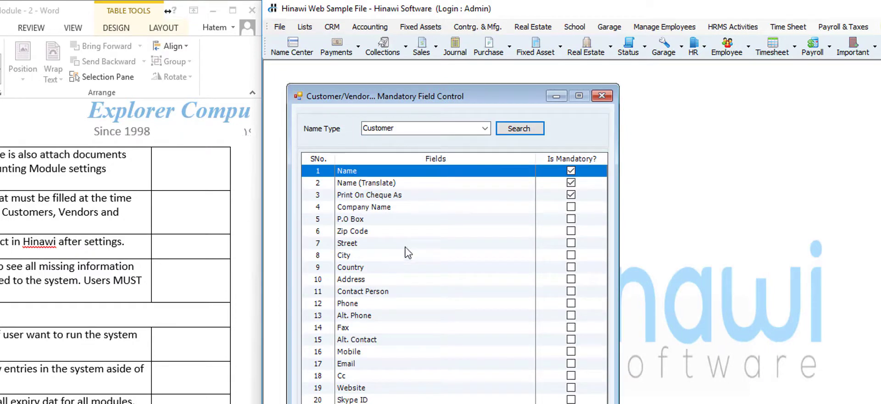
click(485, 129)
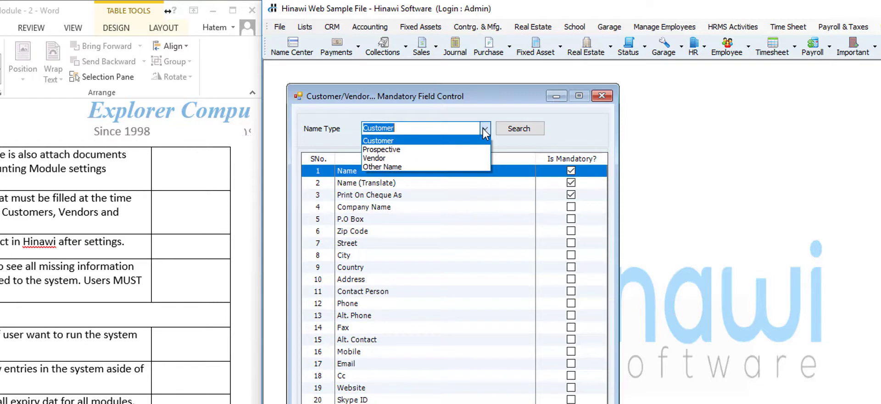
click(484, 129)
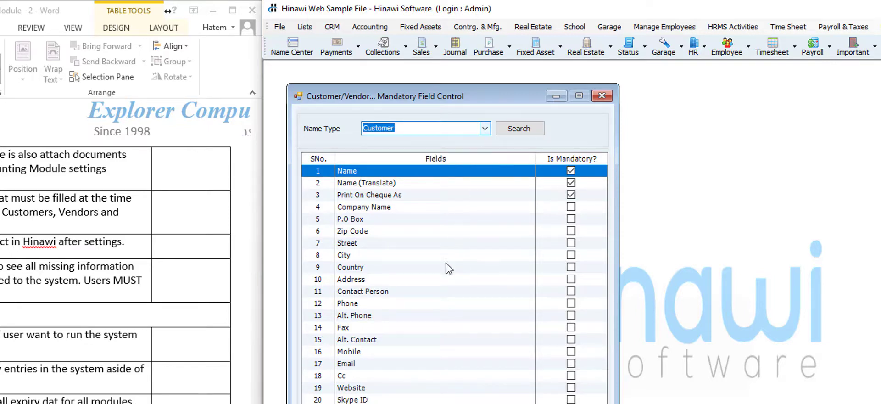
click(438, 291)
click(570, 255)
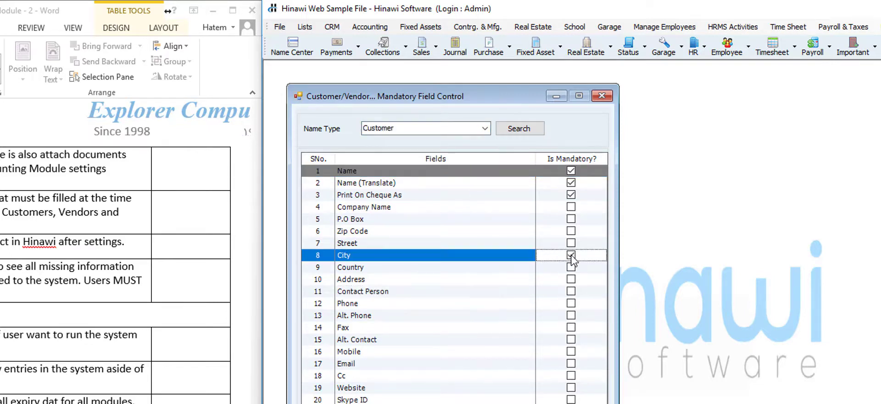
click(571, 242)
click(571, 231)
click(571, 219)
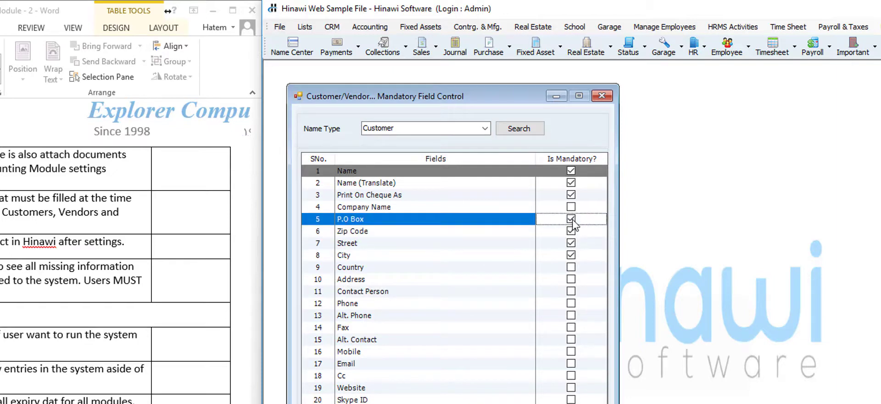
click(571, 304)
click(571, 315)
click(571, 327)
click(571, 339)
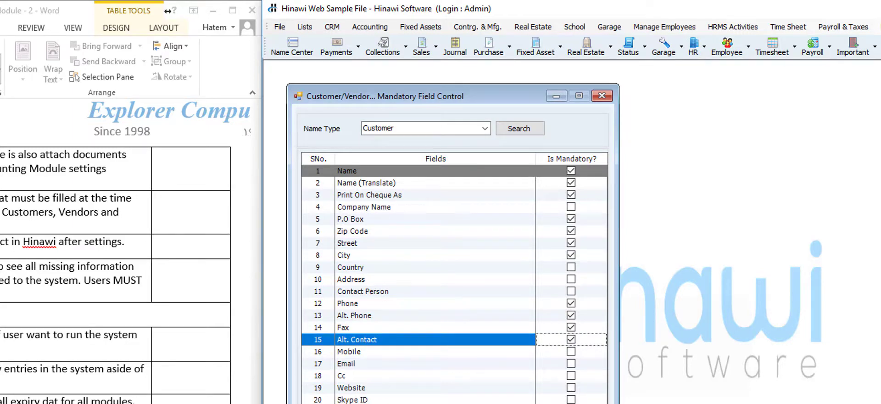
key(Escape)
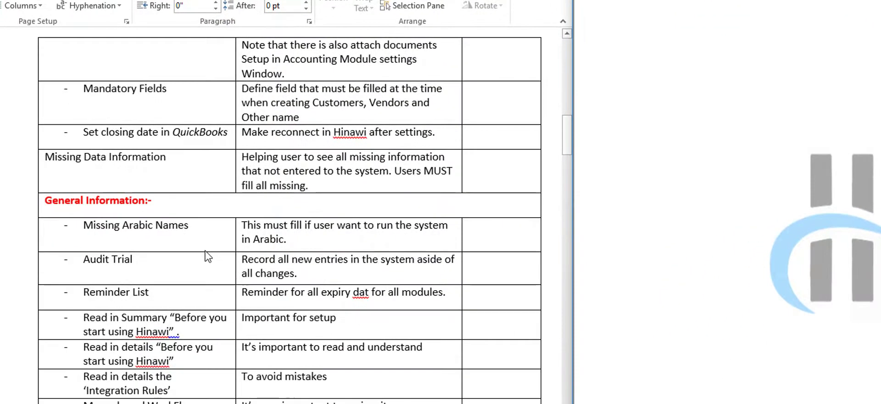
- Change the QuickBooks closing date from 31/12/2017 to 31/01/2018 and save the preferences
scroll(207, 256, down, 1)
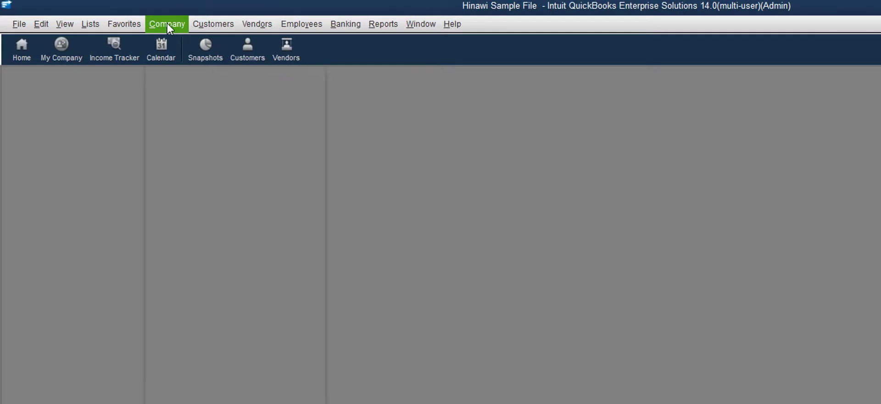
click(168, 26)
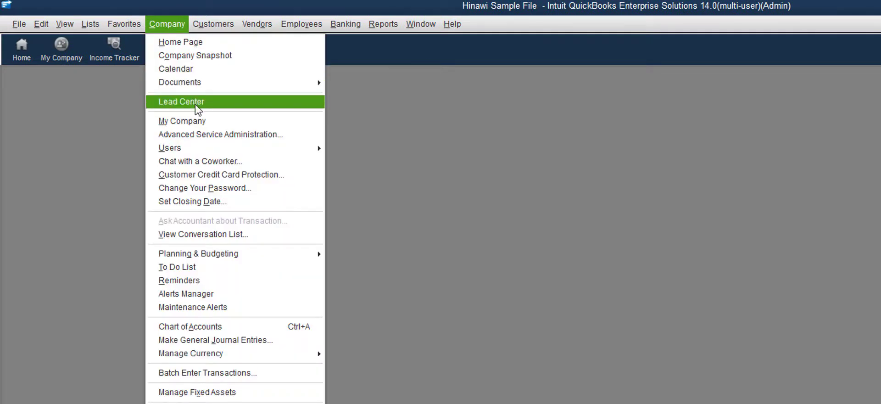
click(250, 203)
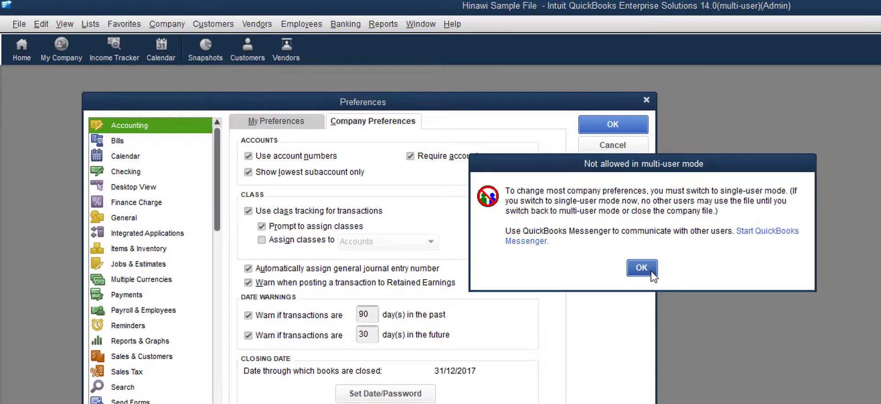
click(651, 270)
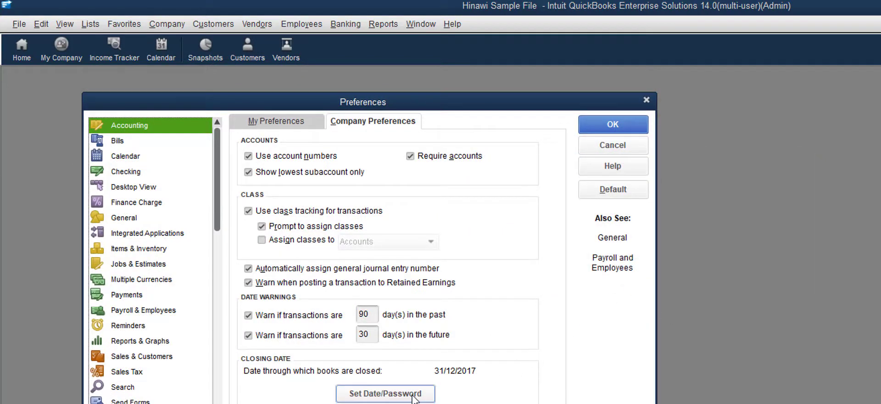
click(414, 395)
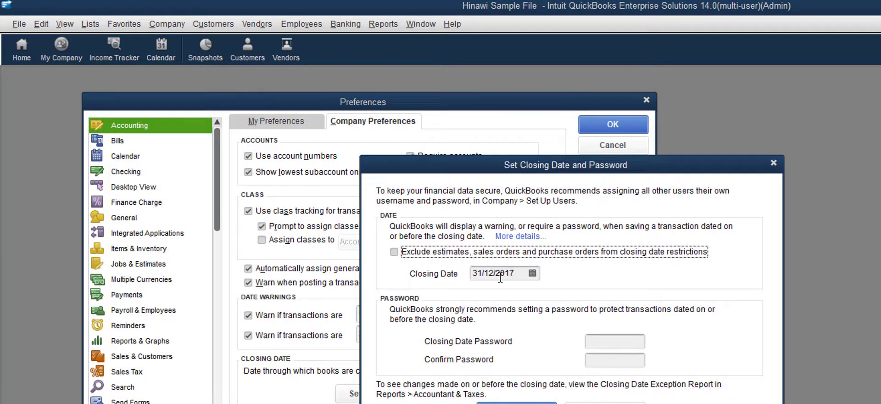
click(532, 273)
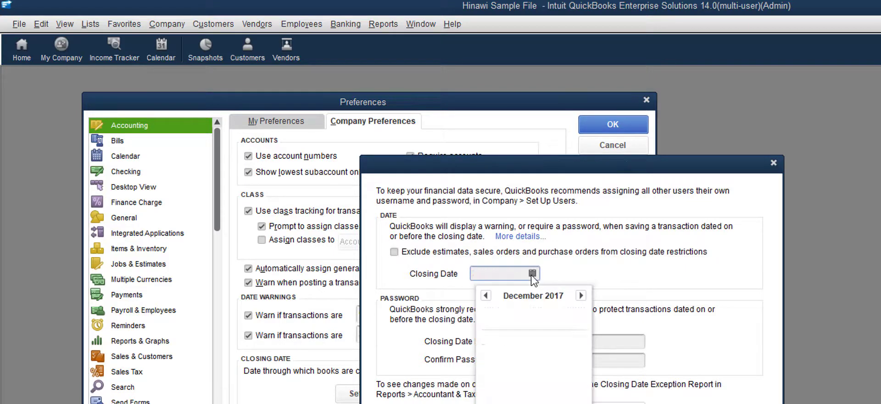
click(580, 295)
click(580, 295)
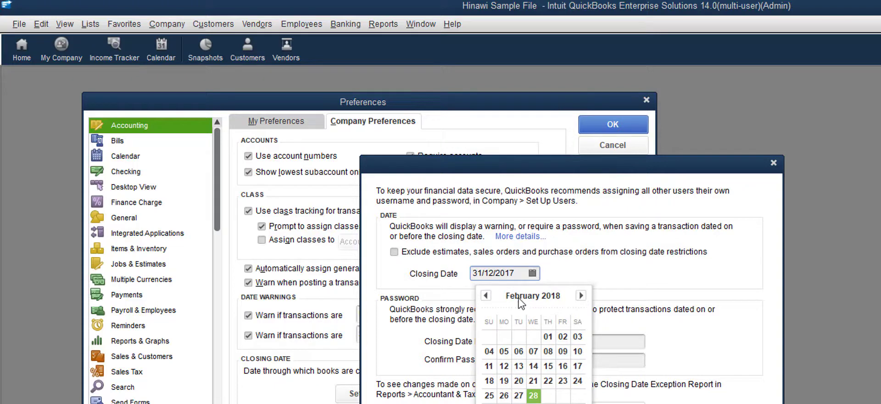
click(485, 295)
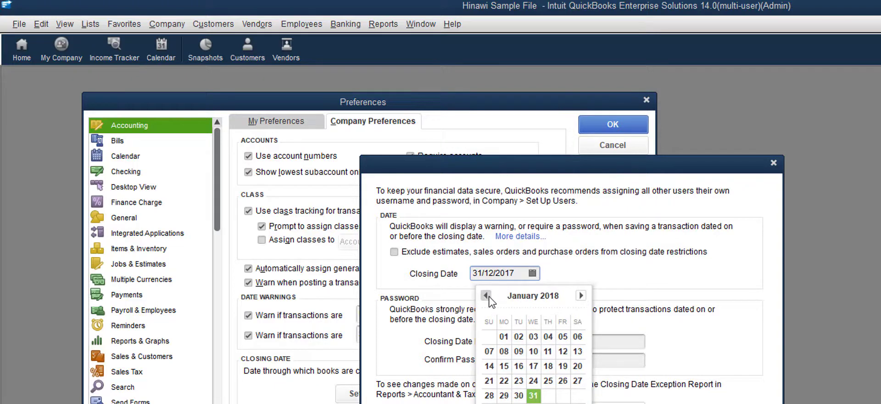
click(532, 395)
key(Return)
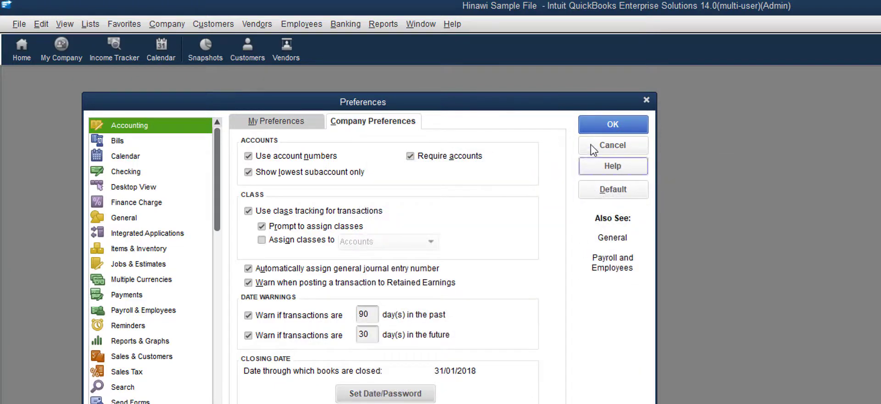
click(596, 129)
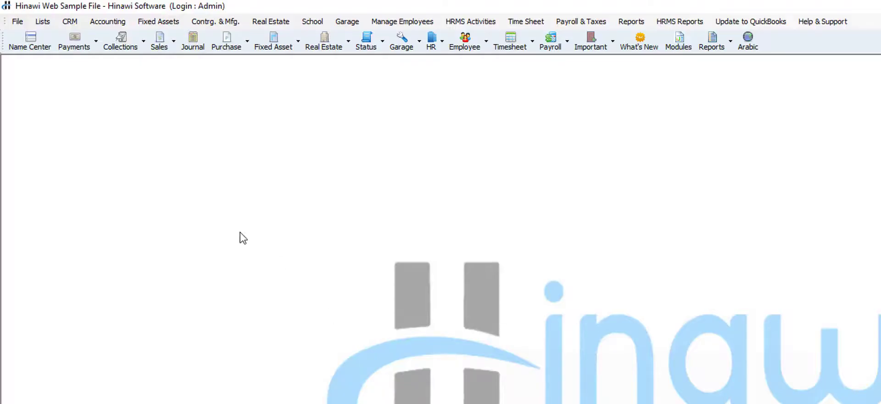
- Reconnect Hinawi to the QuickBooks company file, logging in with the password
click(17, 23)
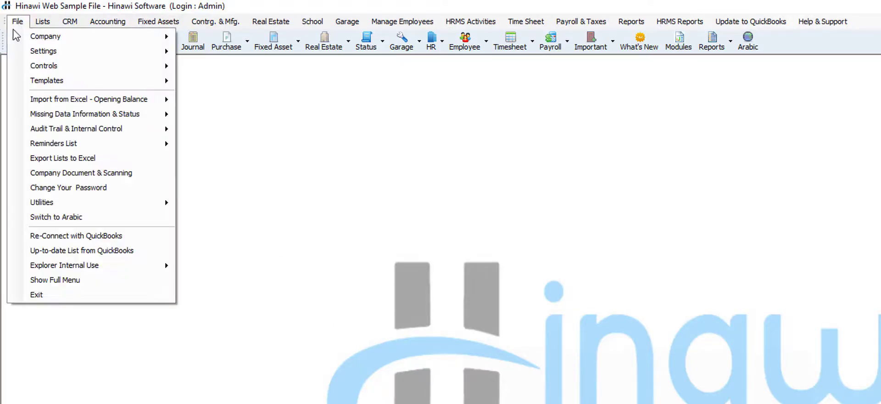
mouse_move(42, 72)
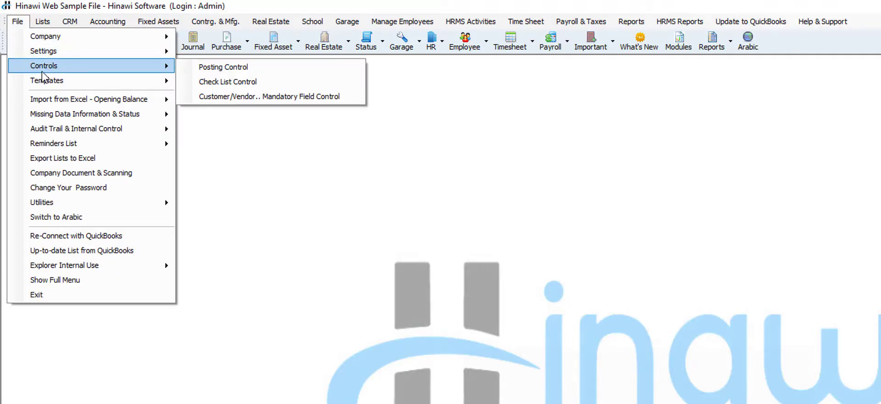
click(105, 235)
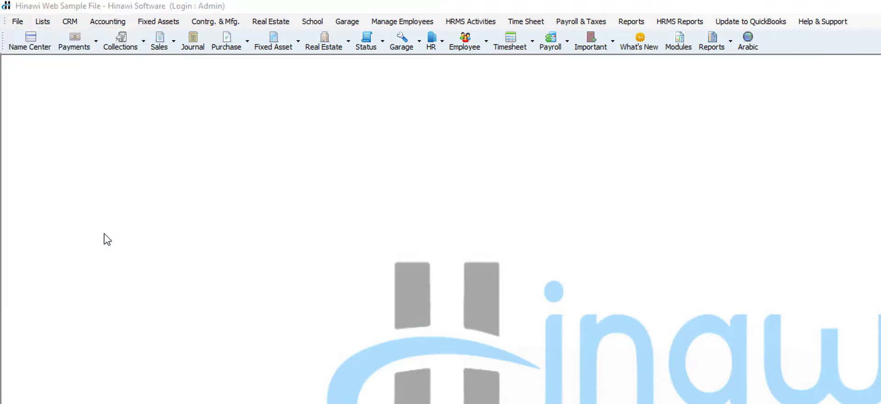
click(743, 398)
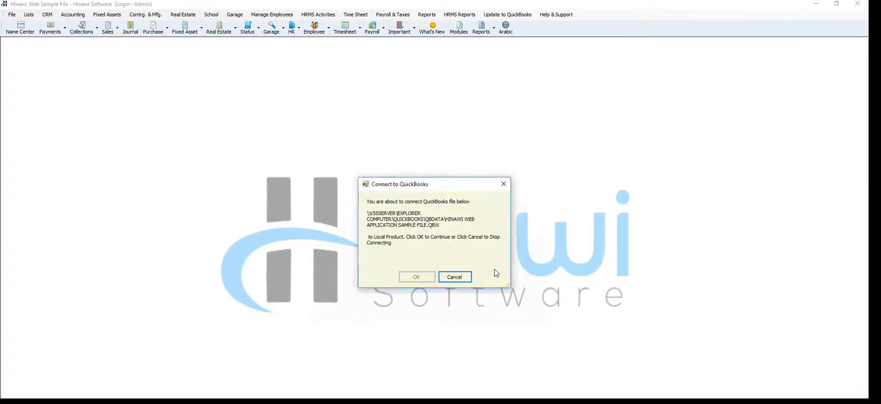
text(**********)
key(Return)
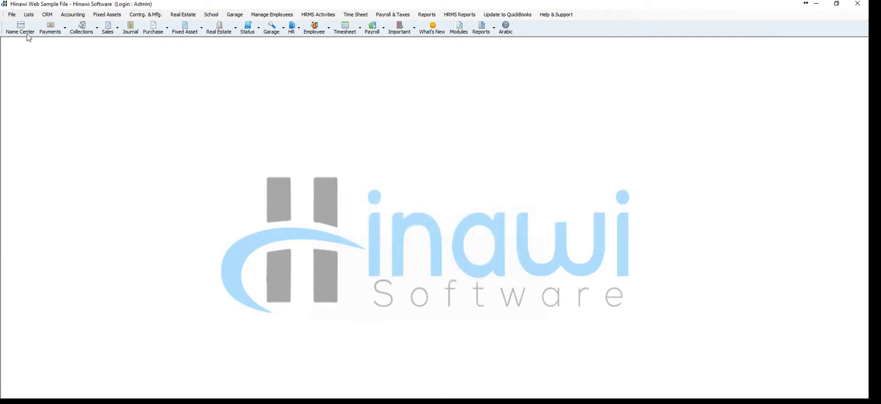
- Review Accounting & General Settings and close it unchanged
click(12, 14)
mouse_move(24, 36)
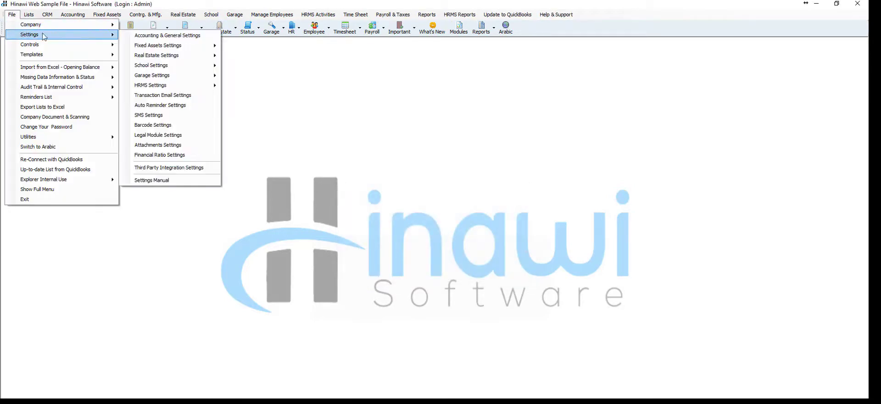
click(184, 37)
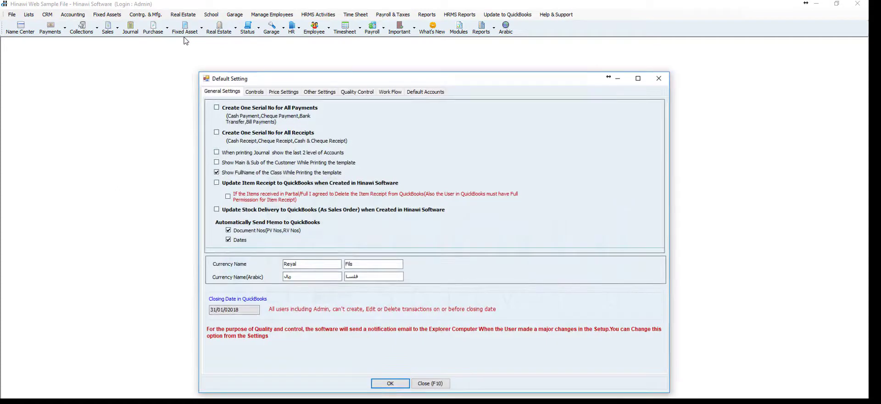
click(430, 383)
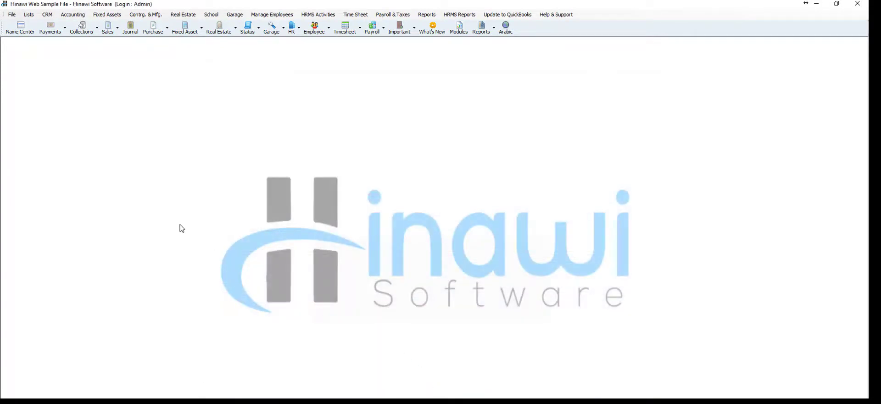
- Restore Hinawi beside the Word checklist and check File > Missing Data Information
click(836, 3)
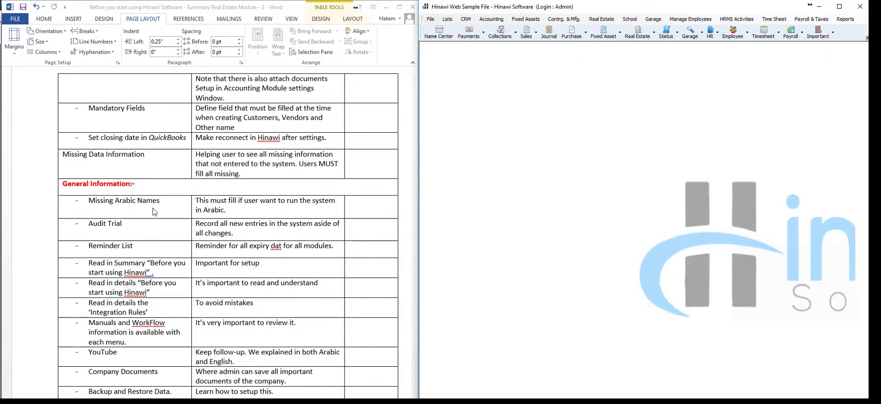
click(165, 140)
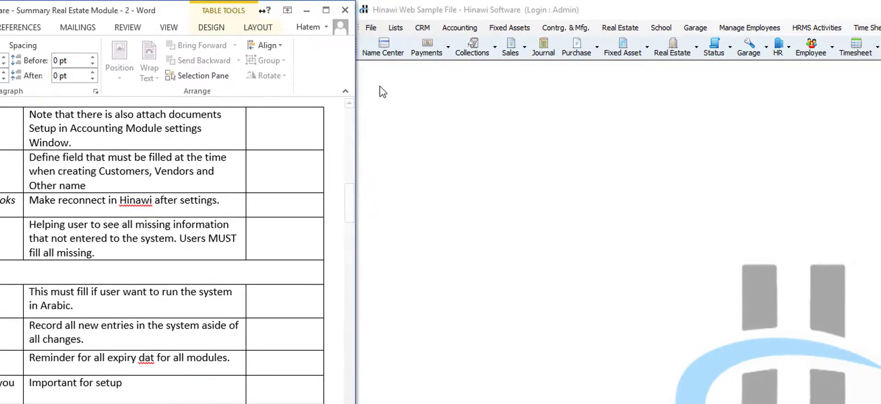
click(371, 30)
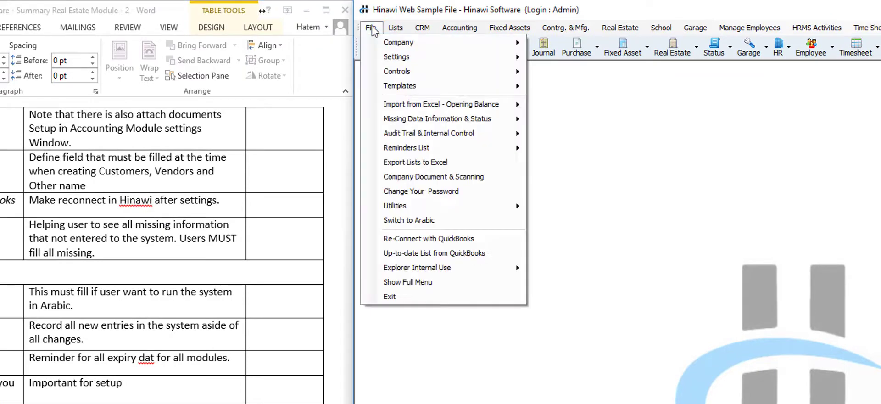
mouse_move(420, 121)
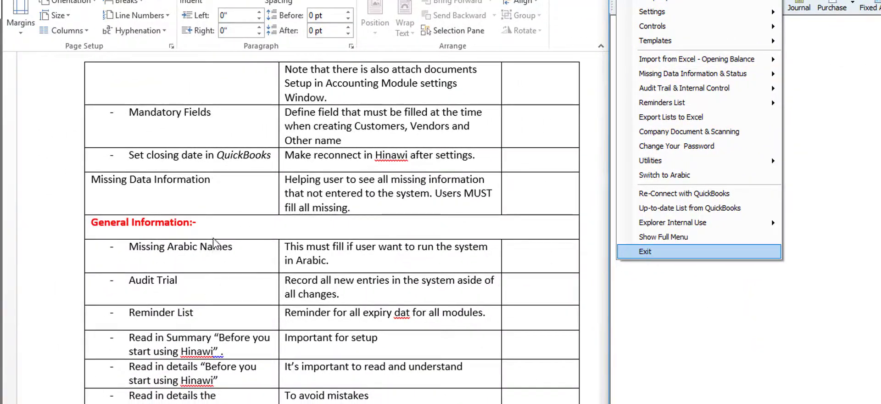
- Select the checklist's General Information:- heading, then move to the Missing Arabic Names row
click(211, 223)
click(211, 222)
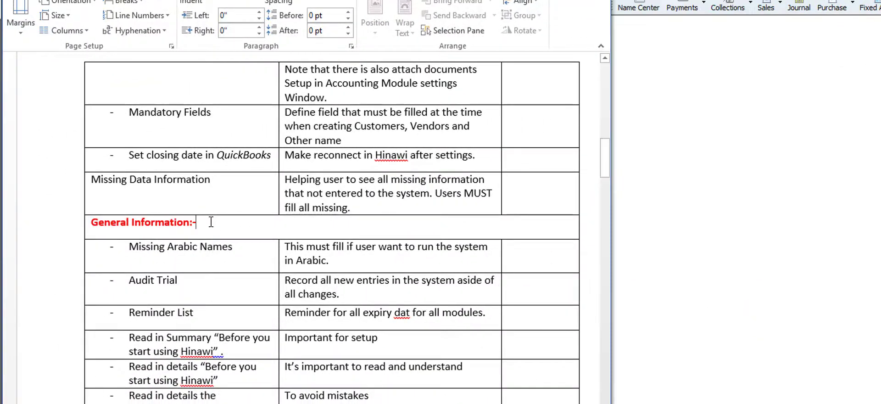
drag(211, 222, 118, 221)
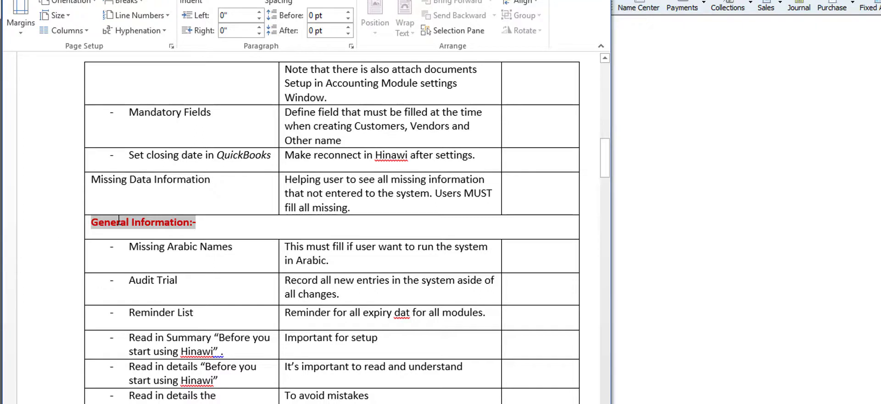
click(236, 249)
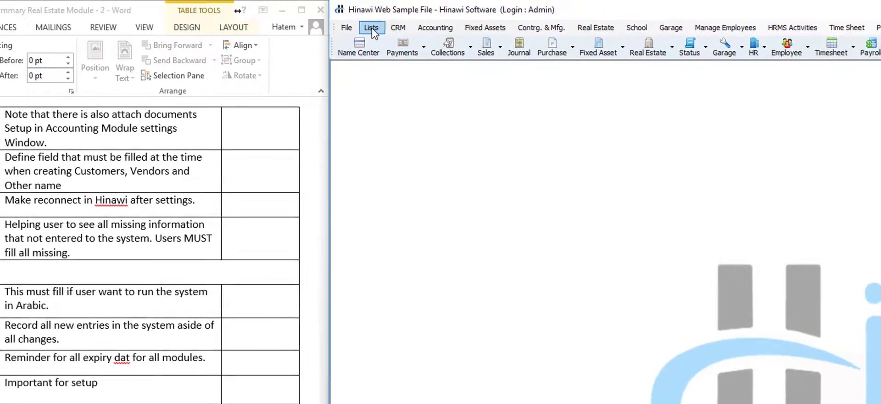
click(370, 28)
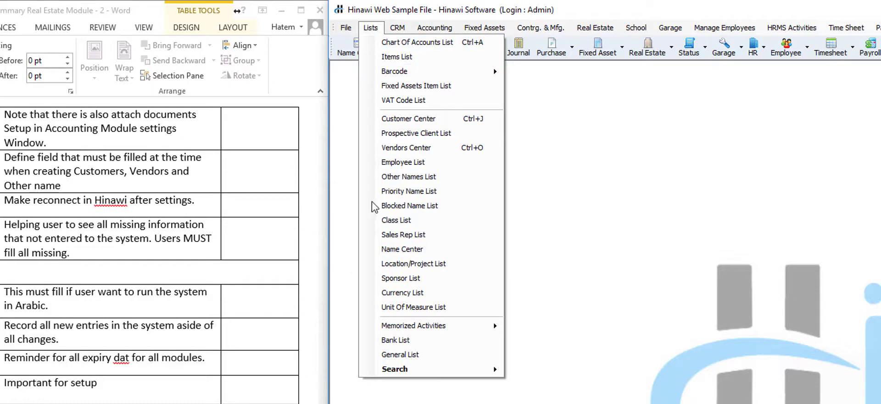
click(405, 358)
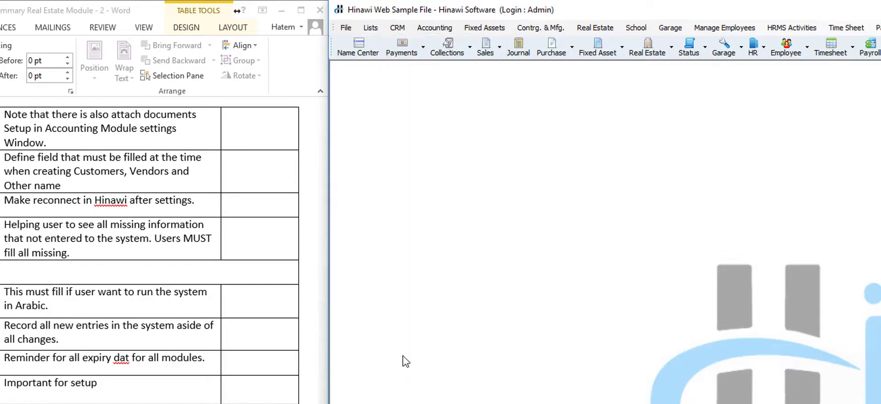
click(713, 247)
click(718, 296)
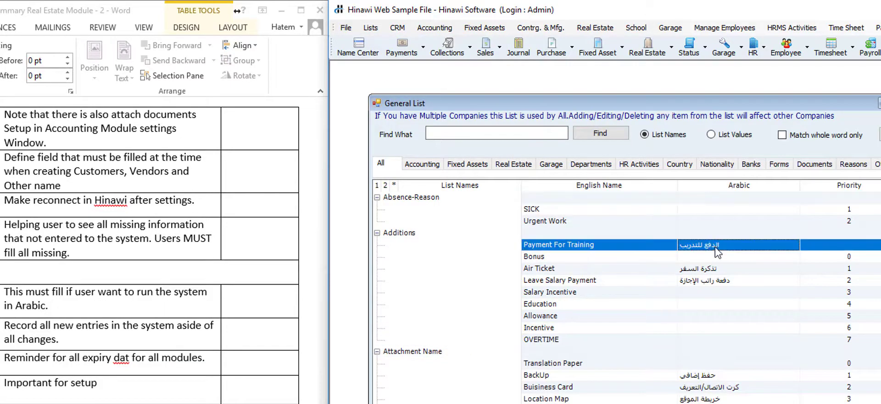
click(718, 356)
click(728, 317)
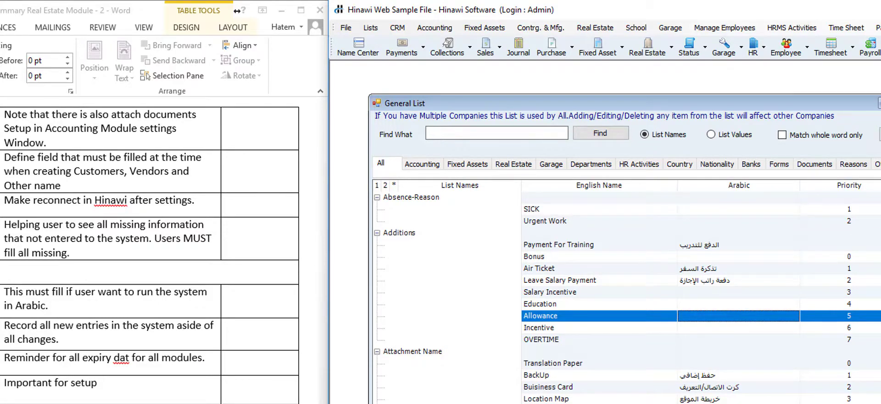
click(879, 102)
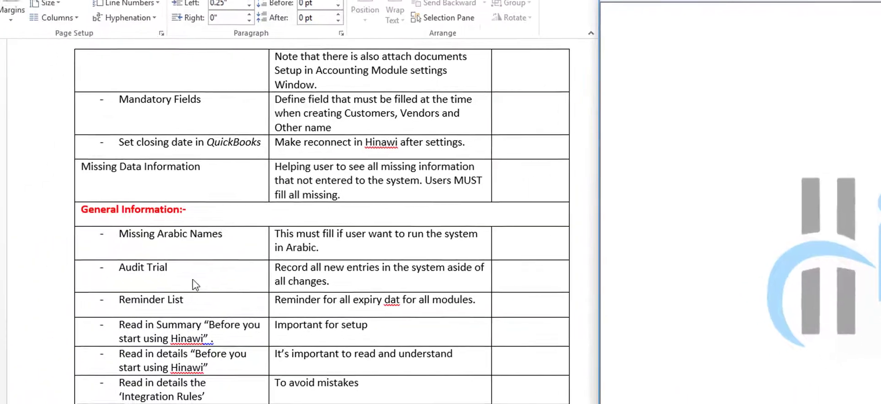
click(181, 264)
mouse_move(183, 265)
mouse_down()
mouse_move(120, 258)
mouse_move(122, 272)
mouse_up()
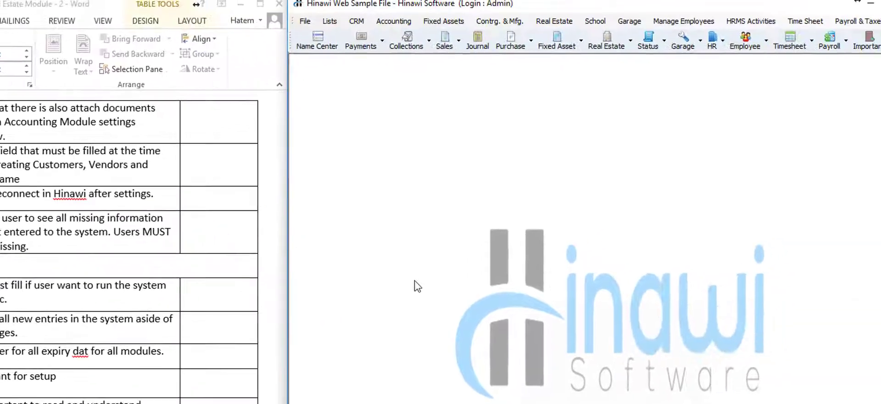
click(268, 31)
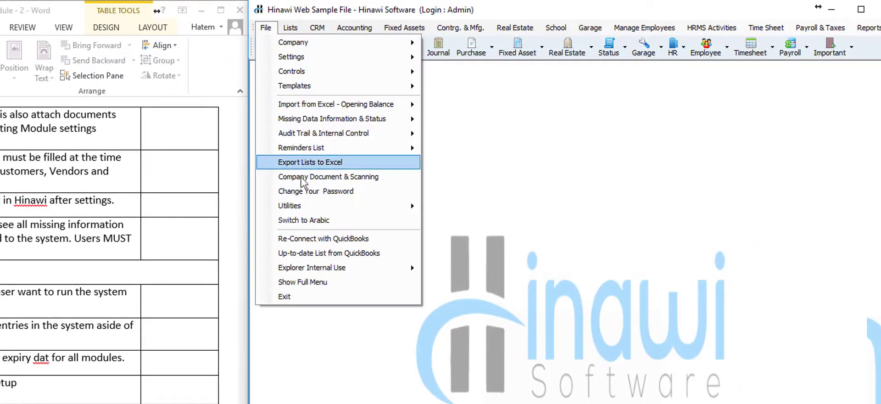
mouse_move(367, 141)
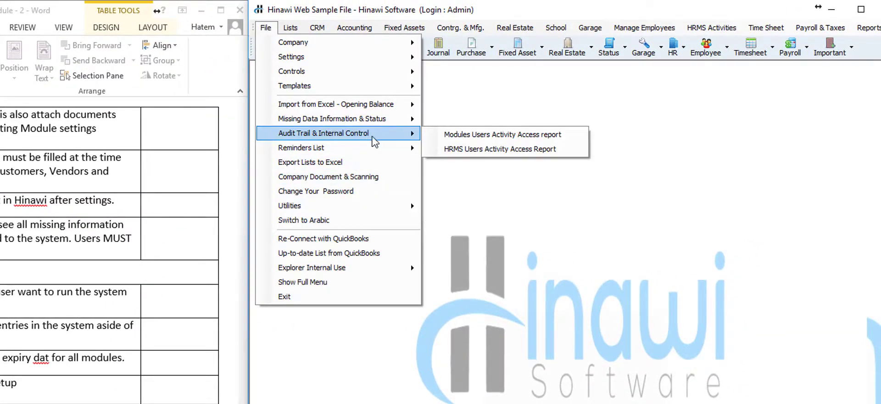
click(469, 136)
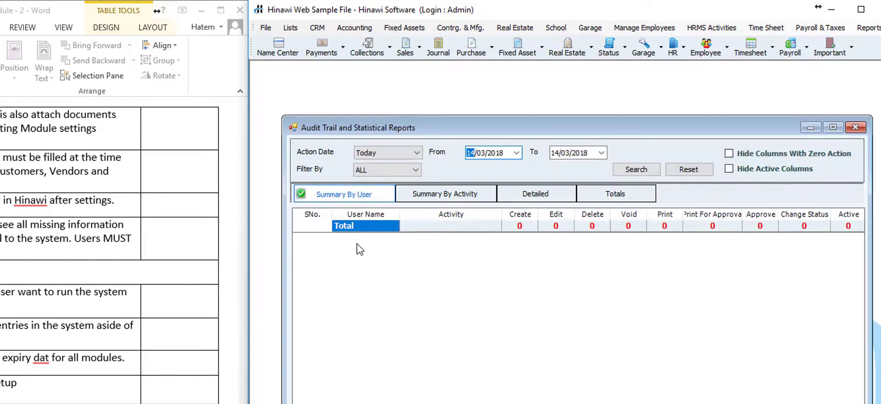
click(480, 154)
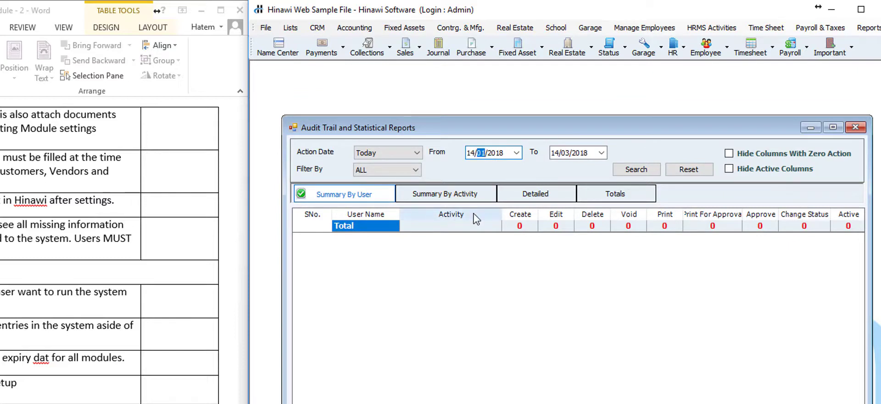
click(633, 169)
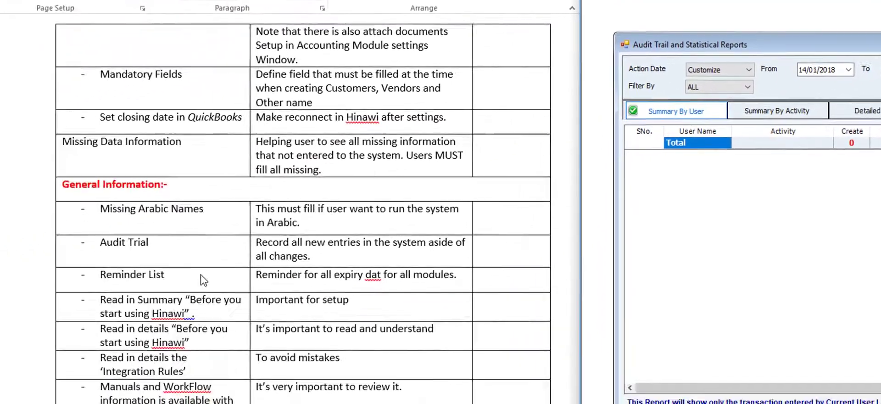
click(231, 266)
click(227, 267)
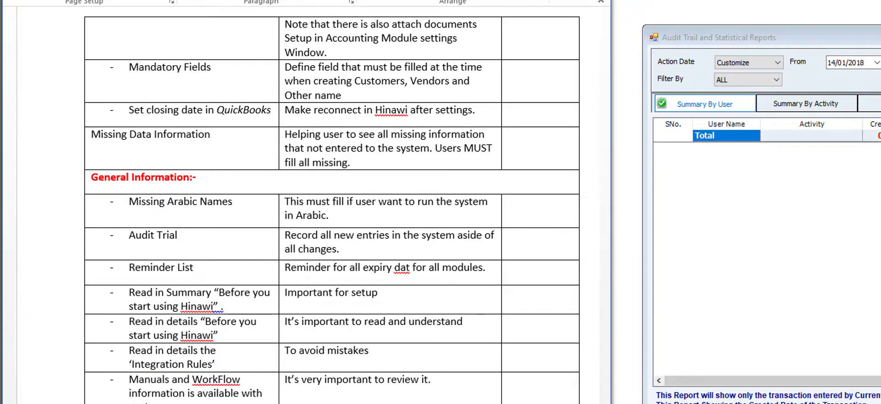
click(876, 38)
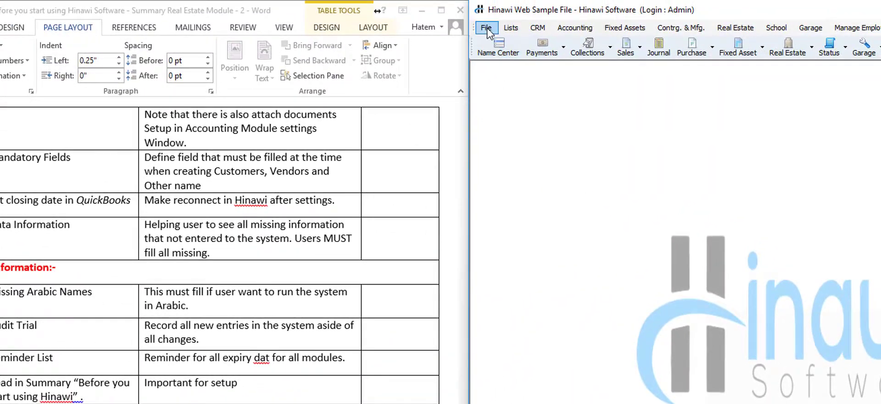
click(486, 29)
mouse_move(539, 151)
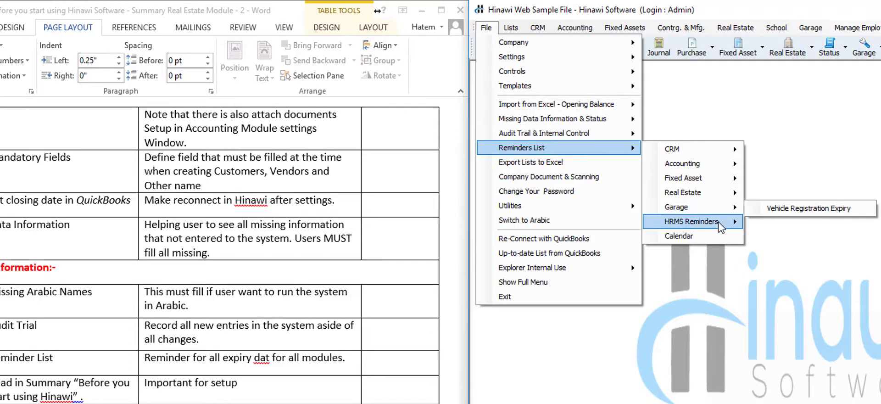
mouse_move(721, 226)
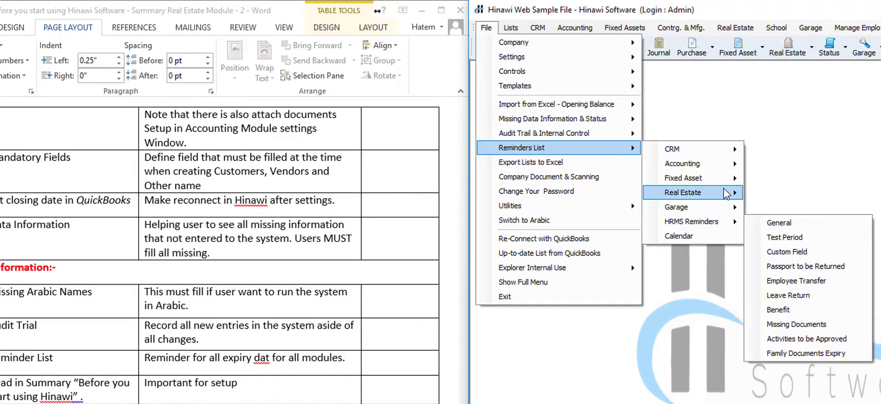
mouse_move(726, 193)
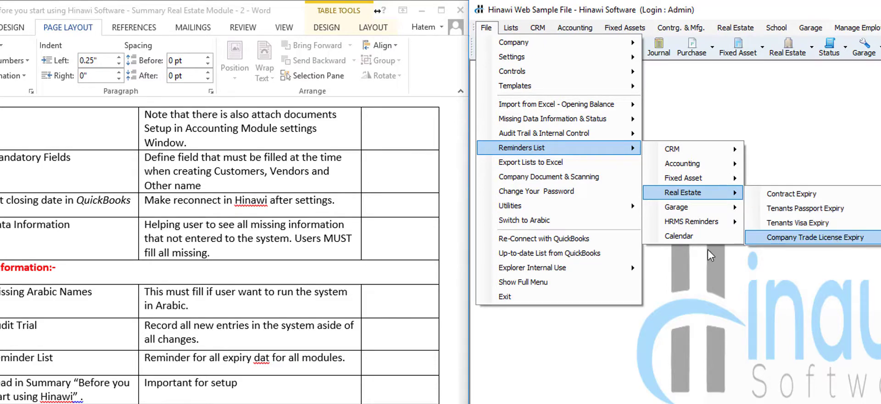
click(98, 392)
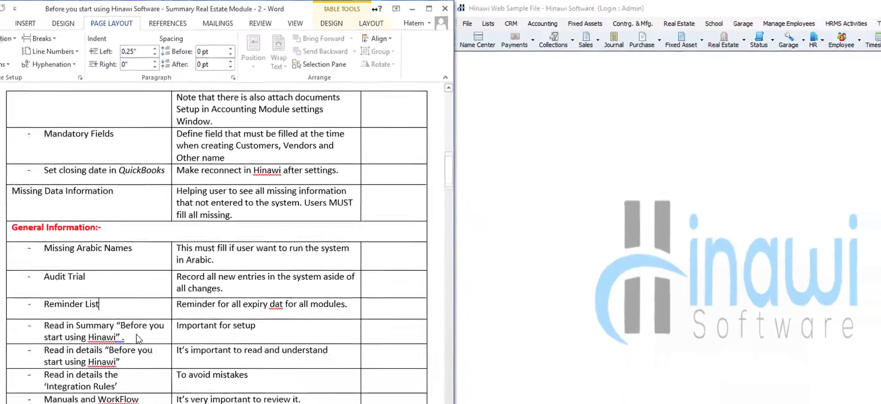
scroll(146, 321, down, 2)
scroll(146, 321, down, 3)
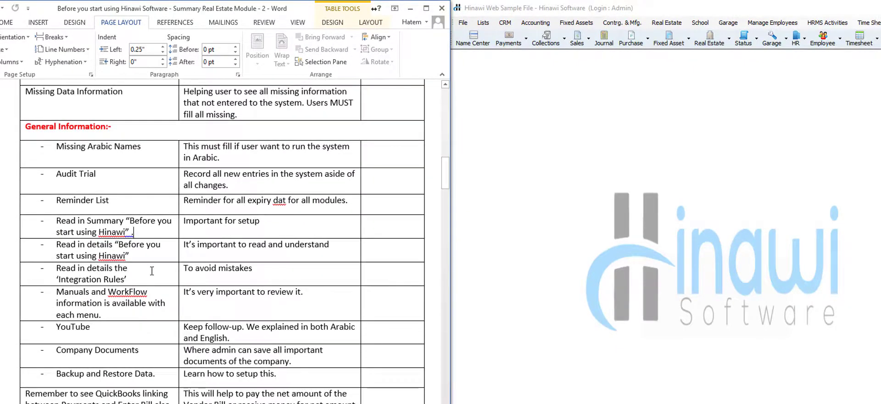
click(141, 274)
click(464, 23)
click(464, 24)
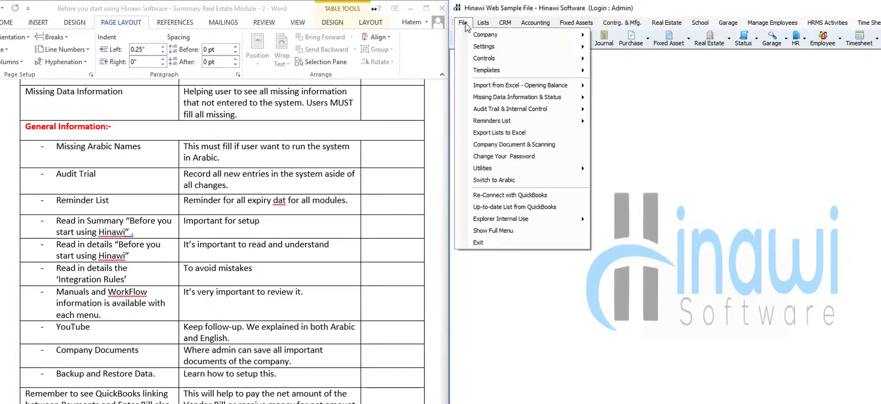
mouse_move(532, 35)
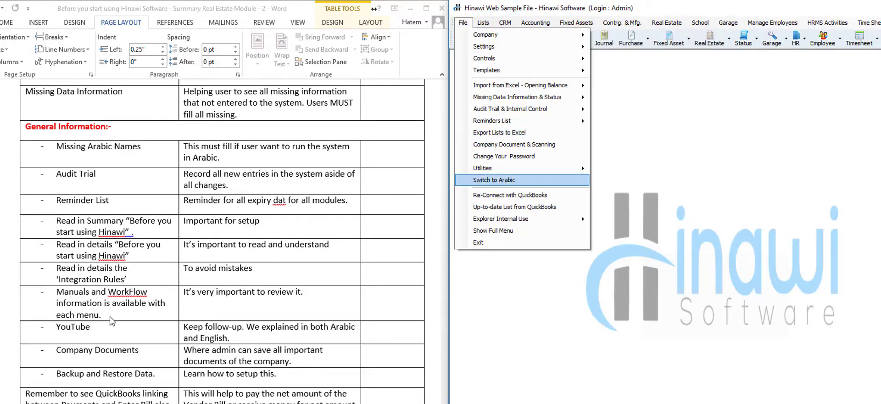
click(109, 314)
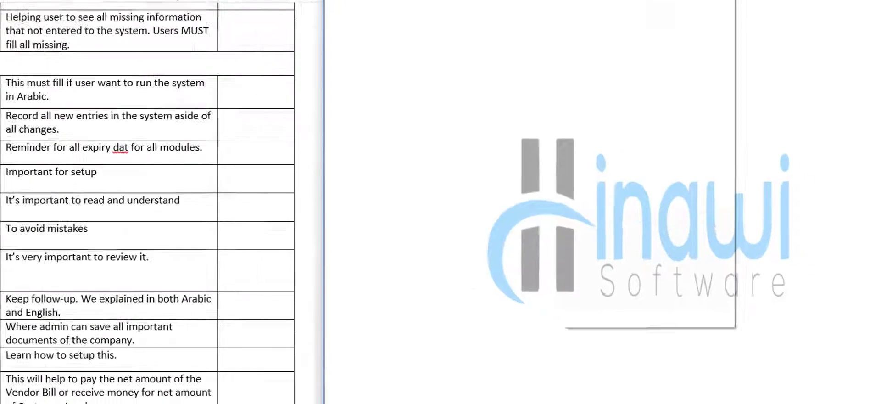
click(667, 22)
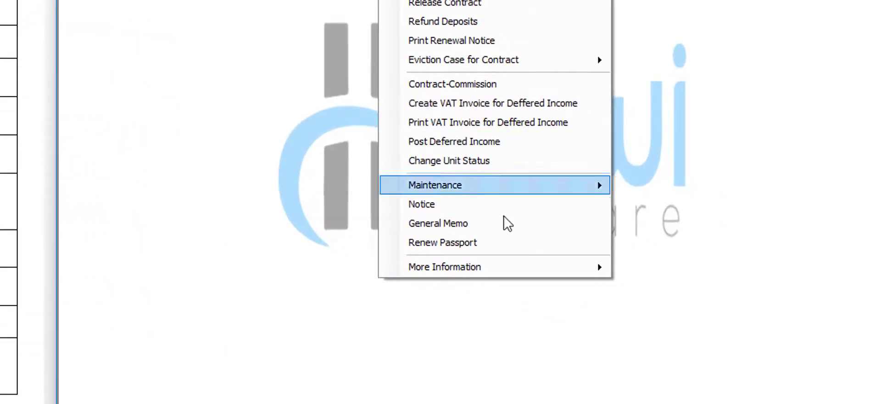
mouse_move(527, 267)
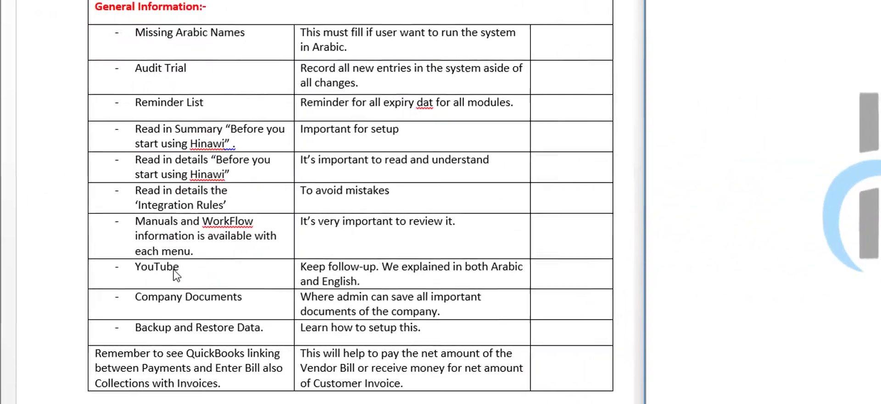
click(192, 270)
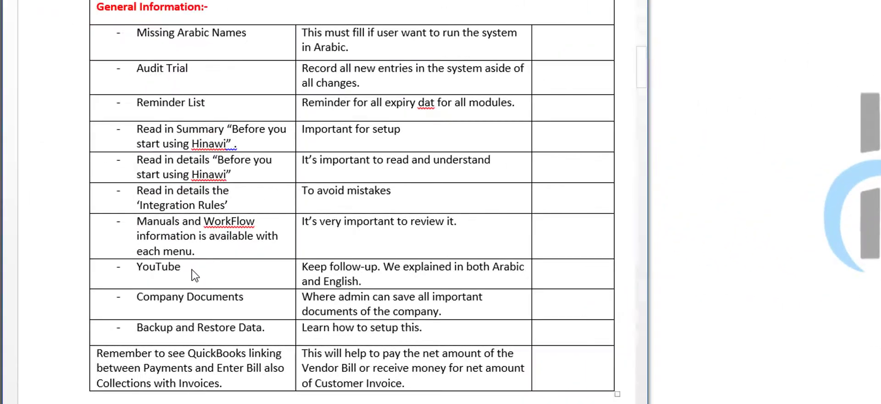
click(194, 267)
drag(174, 270, 137, 271)
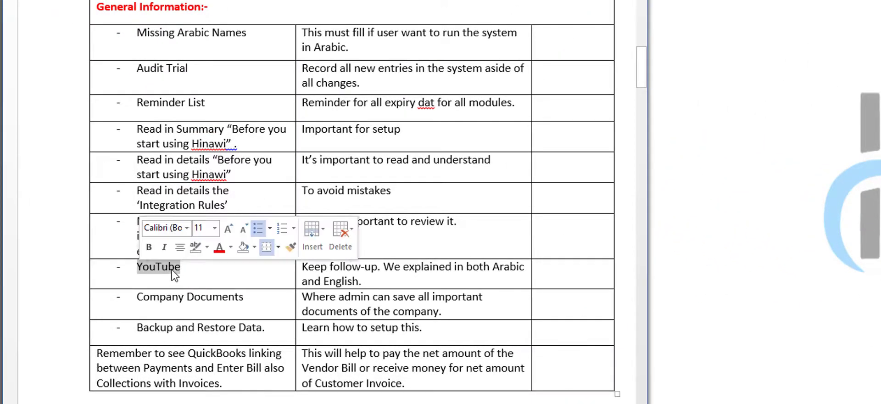
click(197, 270)
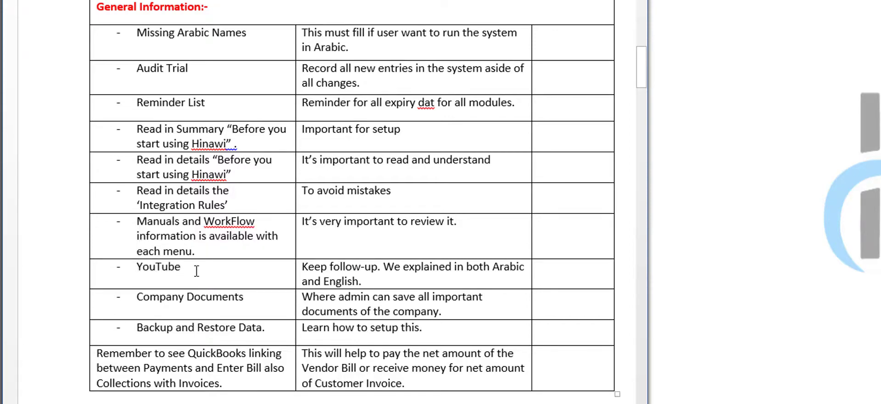
scroll(196, 271, down, 2)
scroll(196, 271, down, 1)
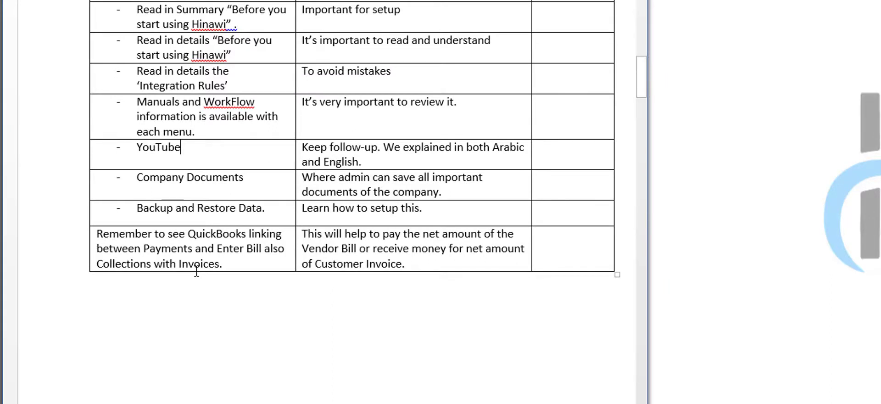
click(257, 184)
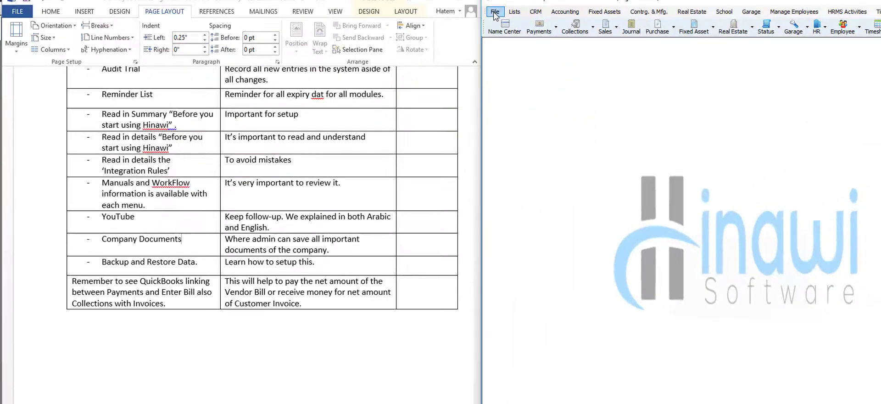
click(494, 13)
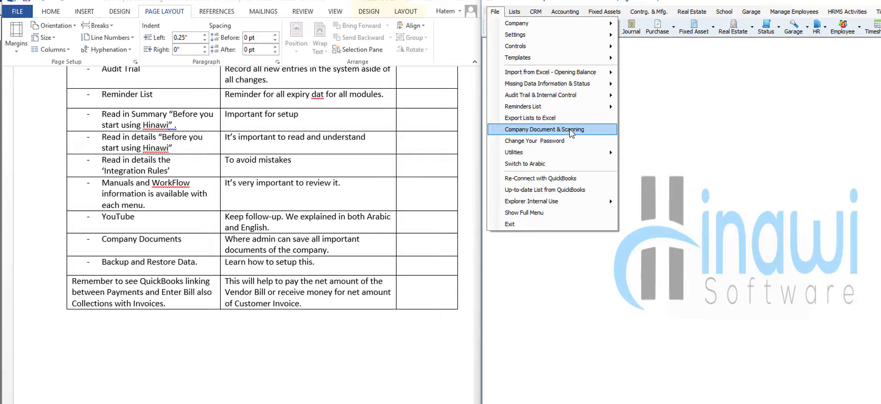
mouse_move(573, 156)
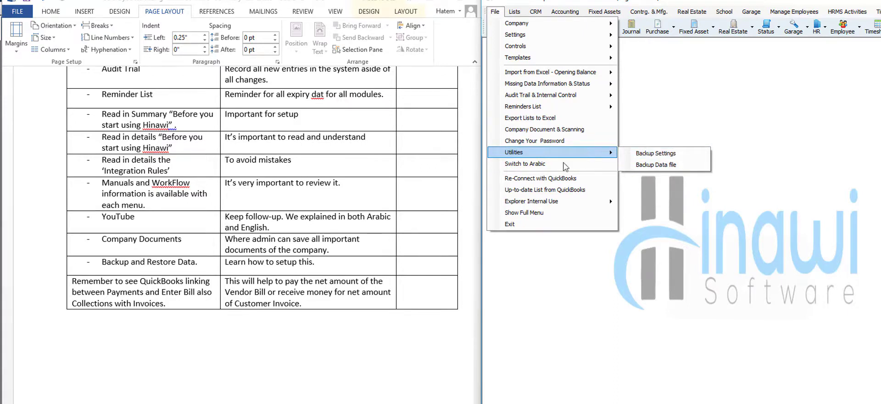
click(176, 302)
click(176, 302)
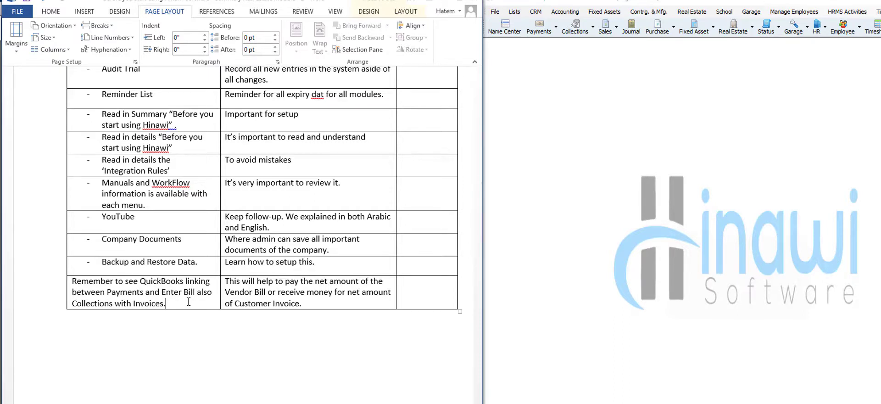
- Select the QuickBooks linking reminder, browse Hinawi's company options, and scroll Word to section B
click(188, 301)
triple_click(177, 302)
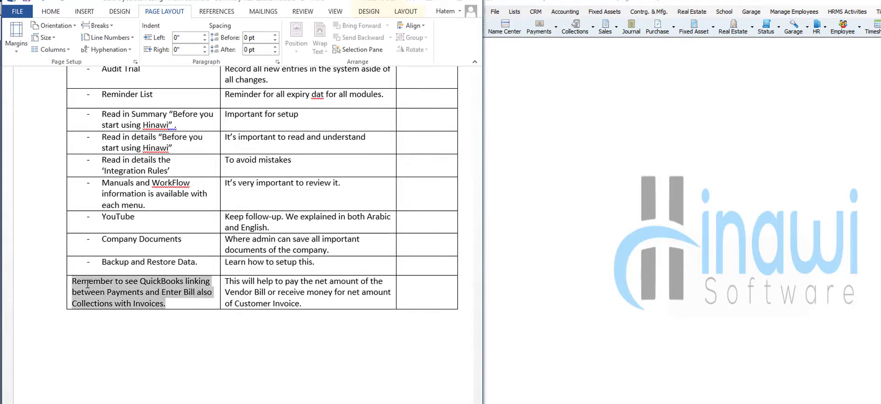
click(495, 11)
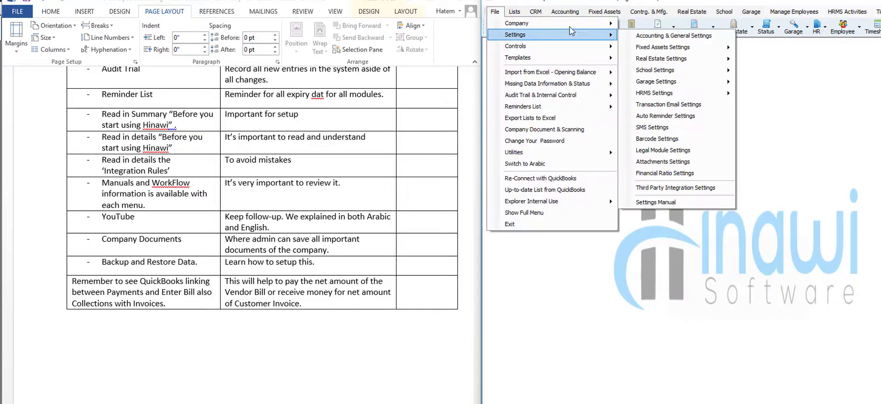
mouse_move(570, 25)
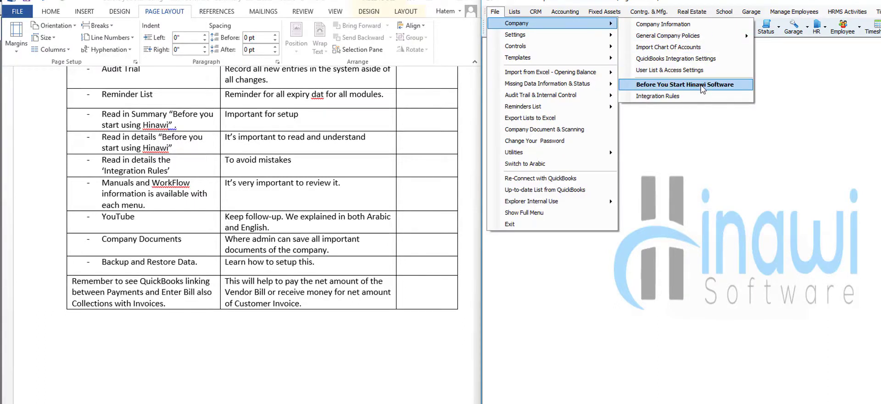
click(181, 334)
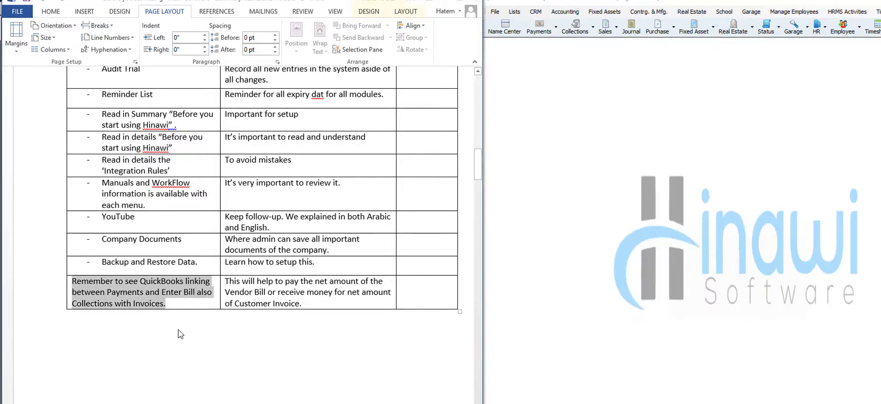
scroll(181, 333, down, 9)
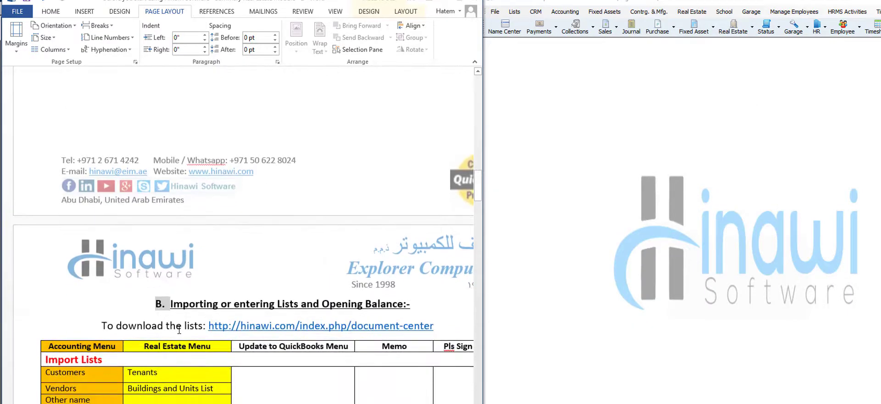
scroll(179, 330, down, 3)
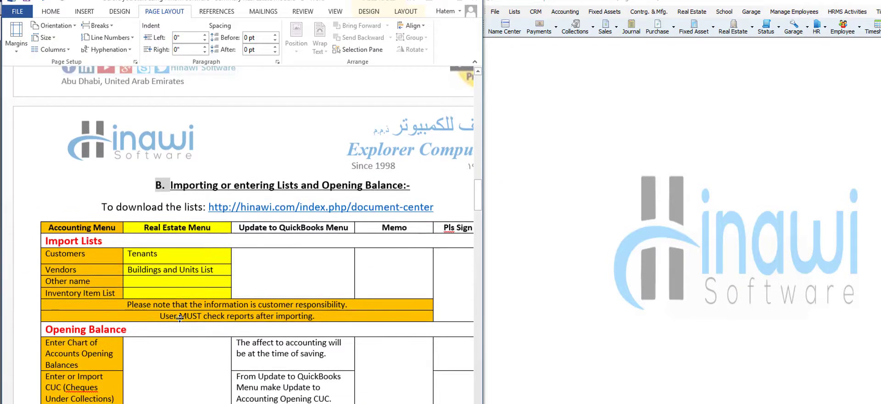
scroll(189, 316, down, 1)
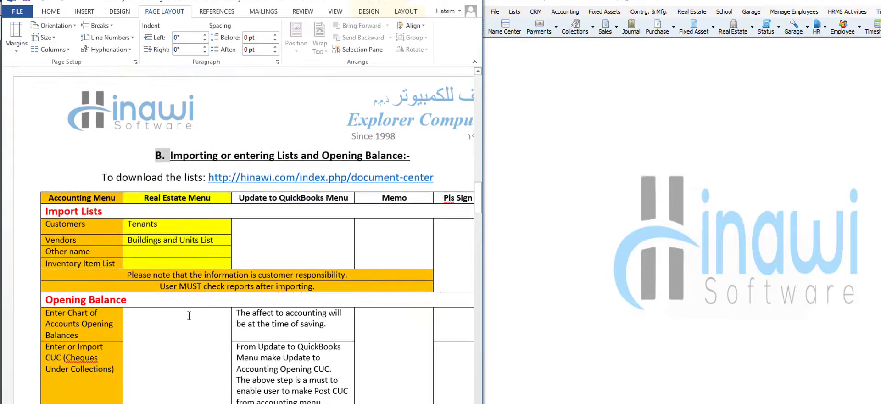
click(243, 237)
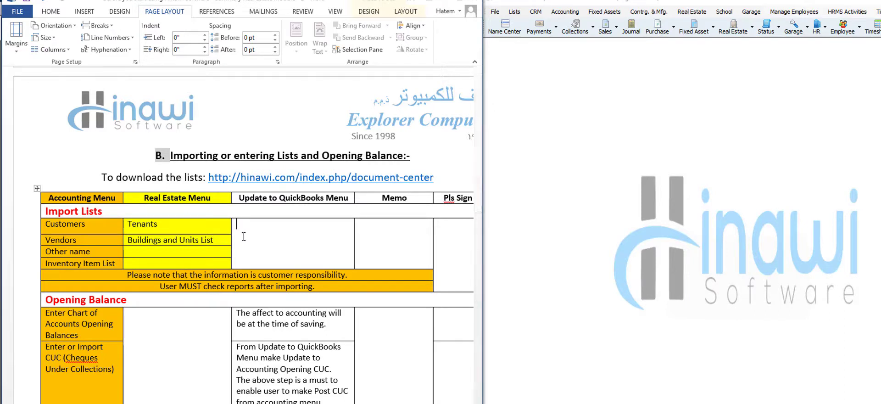
click(692, 12)
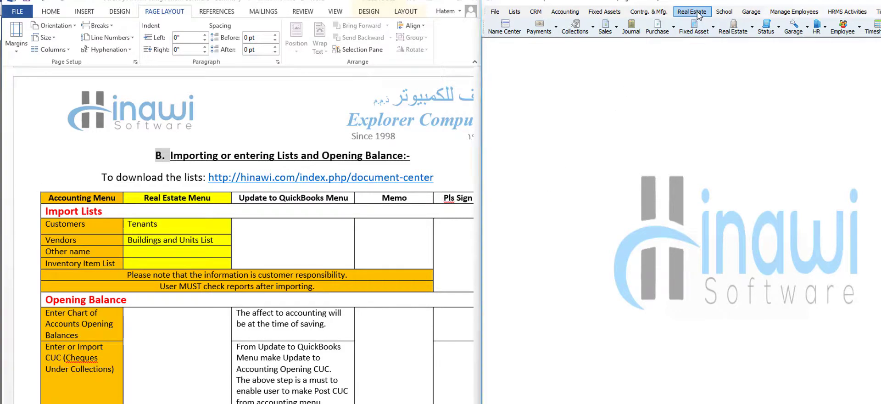
click(692, 12)
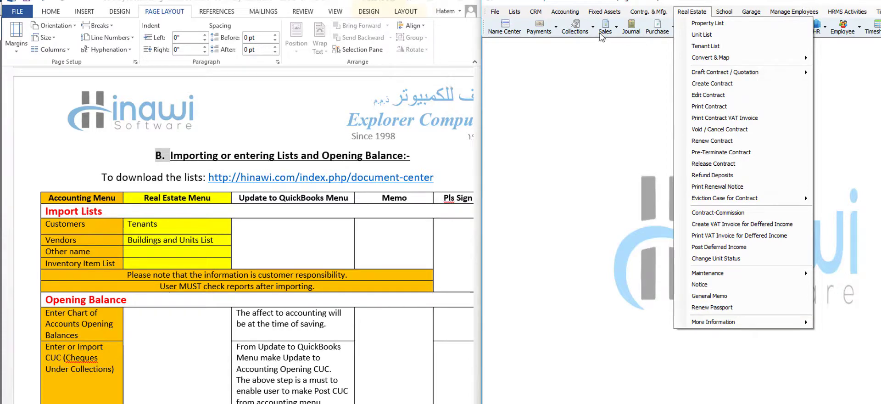
click(566, 12)
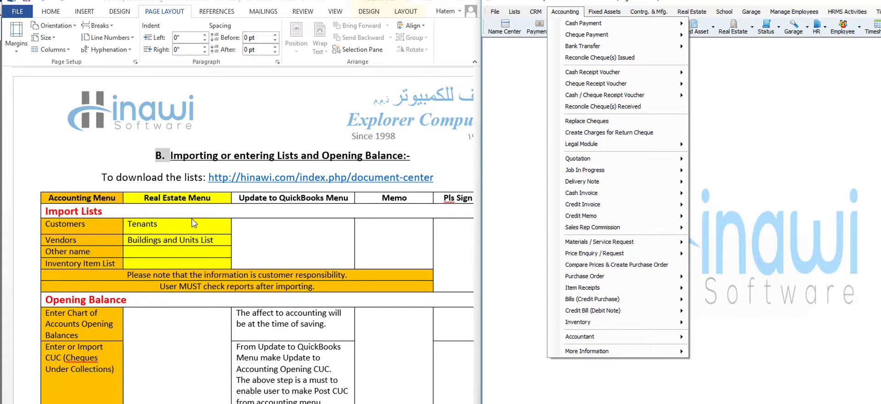
click(111, 224)
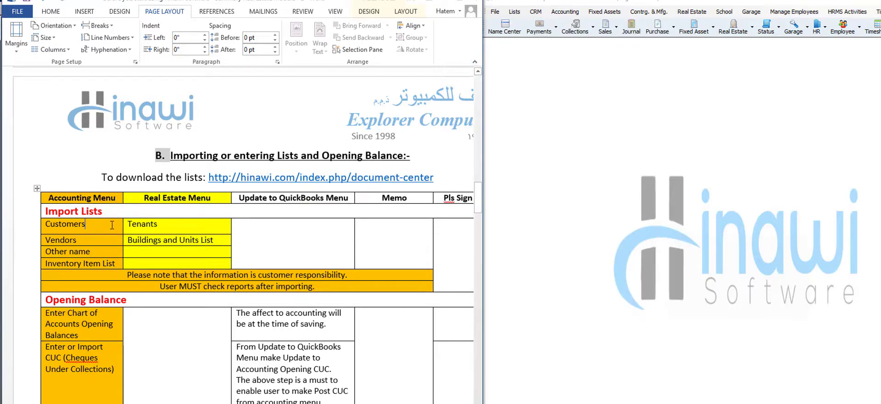
- Review the Tenants, Inventory Item List, Buildings and Units List and Customers rows of the Word checklist
click(181, 224)
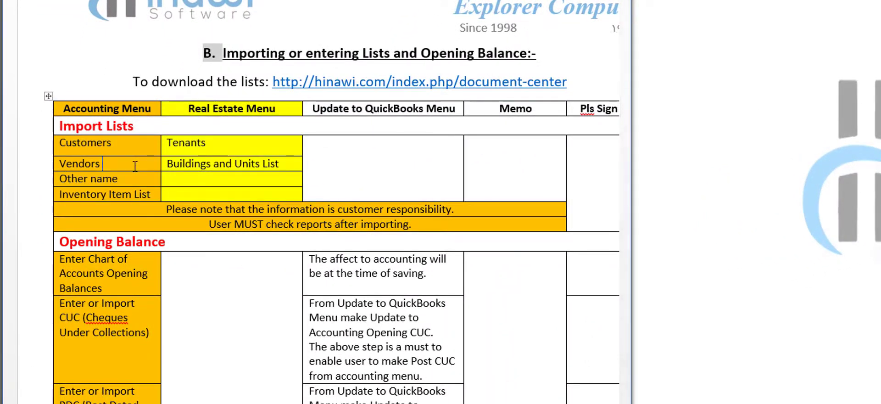
click(154, 194)
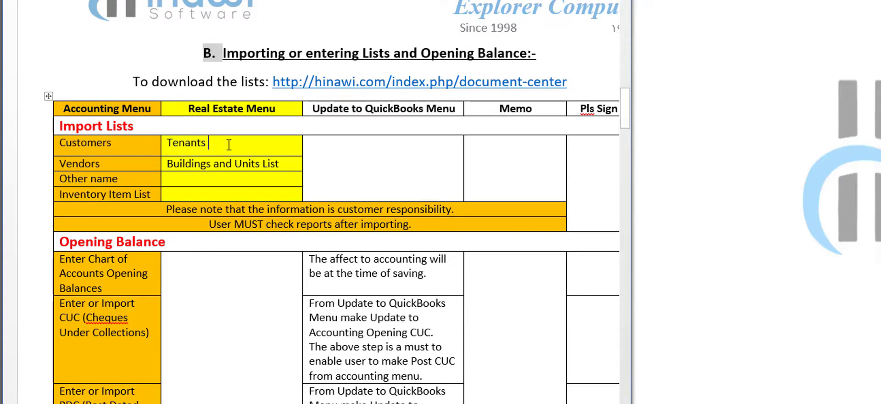
click(292, 163)
click(138, 142)
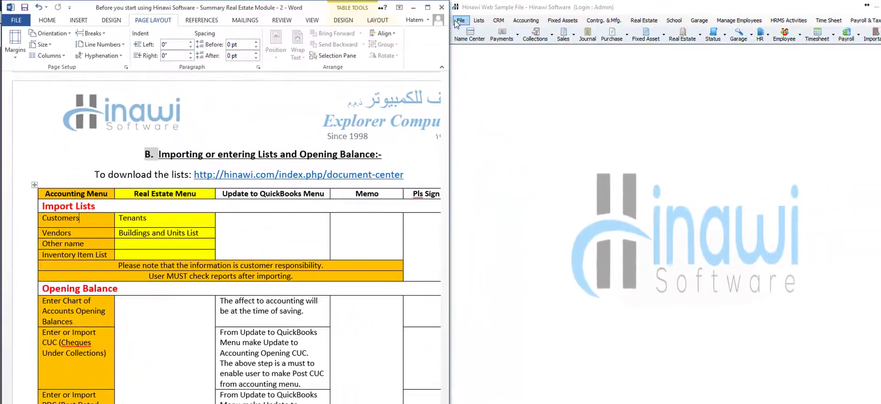
- Bring up Hinawi's File > Import from Excel - Opening Balance > Accounting options
click(457, 23)
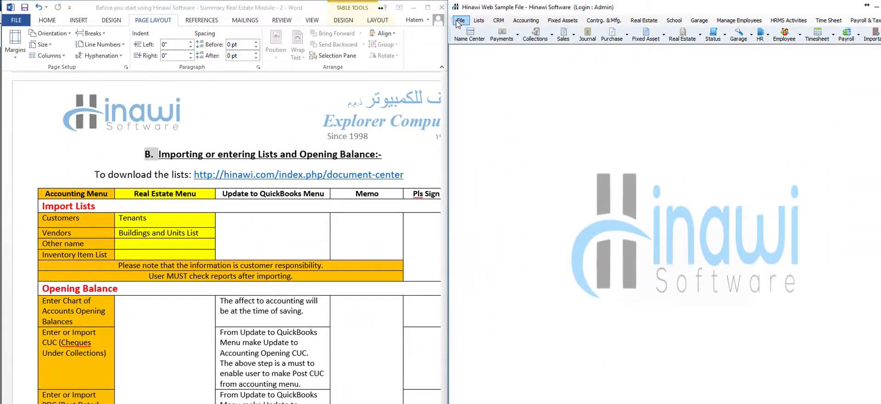
click(459, 21)
mouse_move(556, 79)
mouse_move(645, 82)
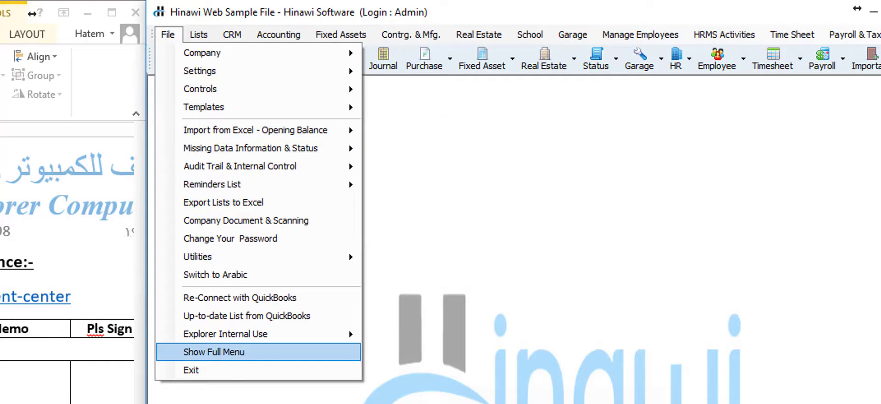
click(161, 241)
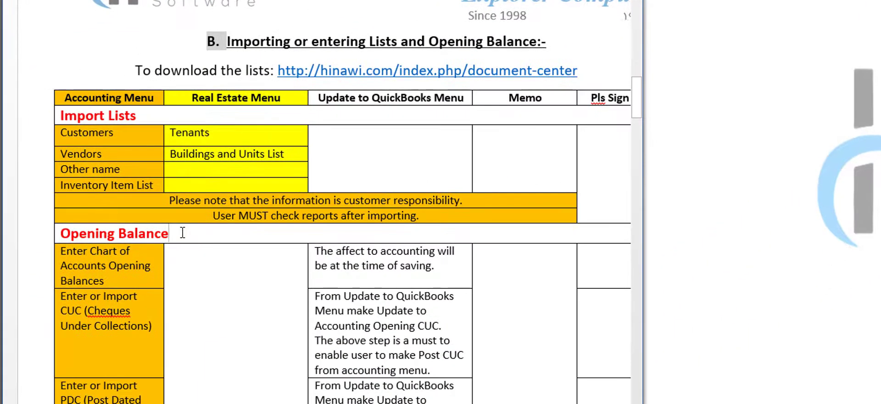
drag(162, 242, 77, 243)
drag(138, 114, 80, 116)
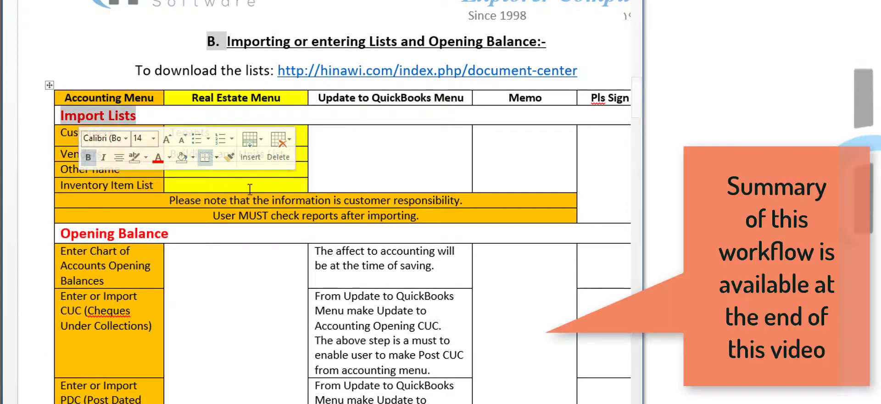
click(301, 155)
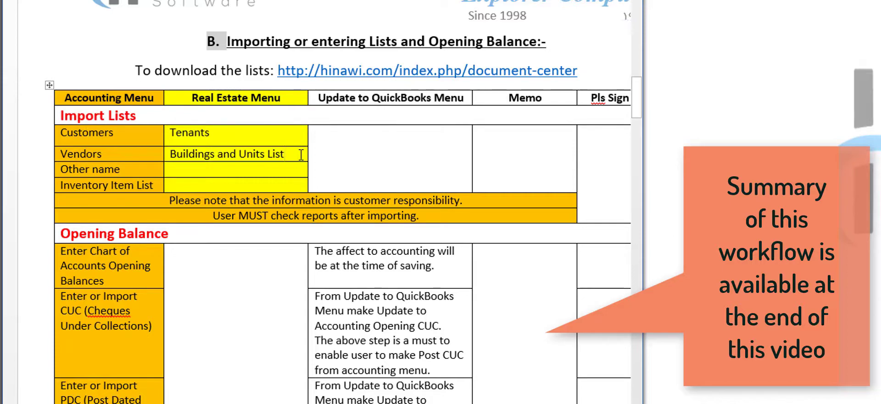
key(shift+Up)
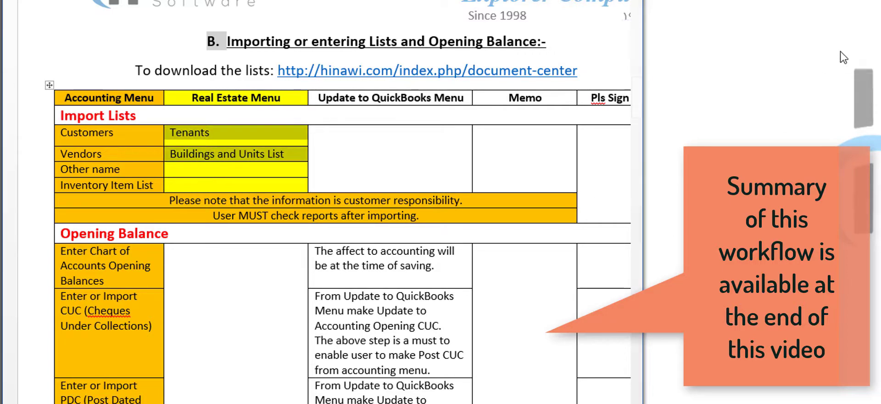
click(457, 20)
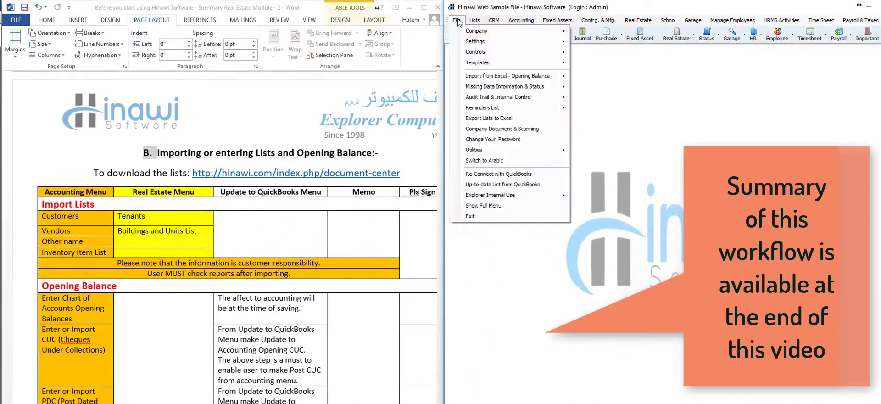
mouse_move(538, 81)
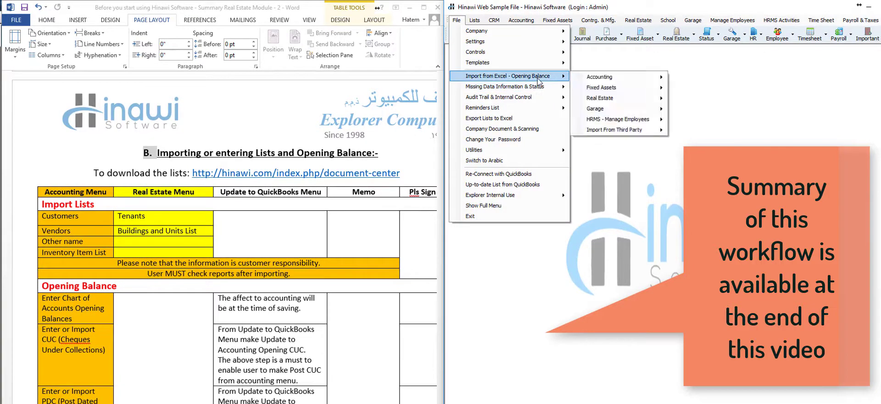
mouse_move(621, 102)
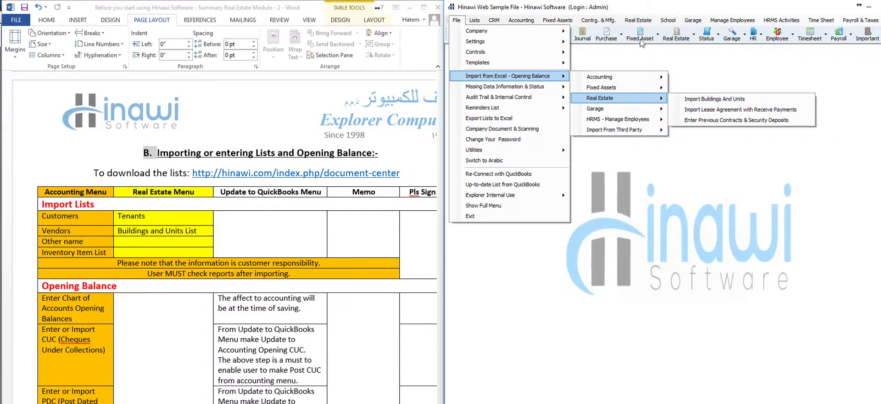
mouse_move(638, 20)
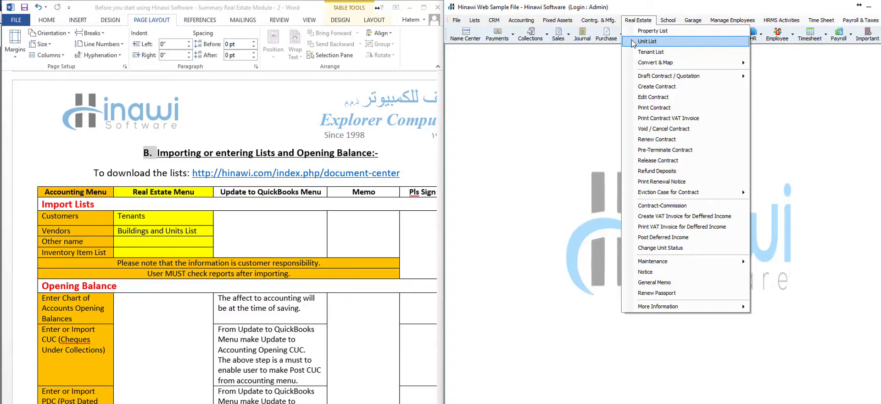
click(108, 203)
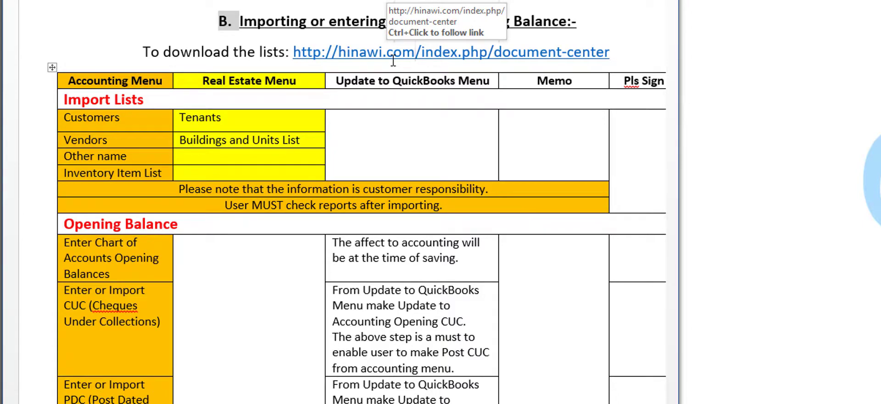
- Open Hinawi's Enter Opening Balance for Chart of Accounts form from the Accounting import options
scroll(280, 206, down, 5)
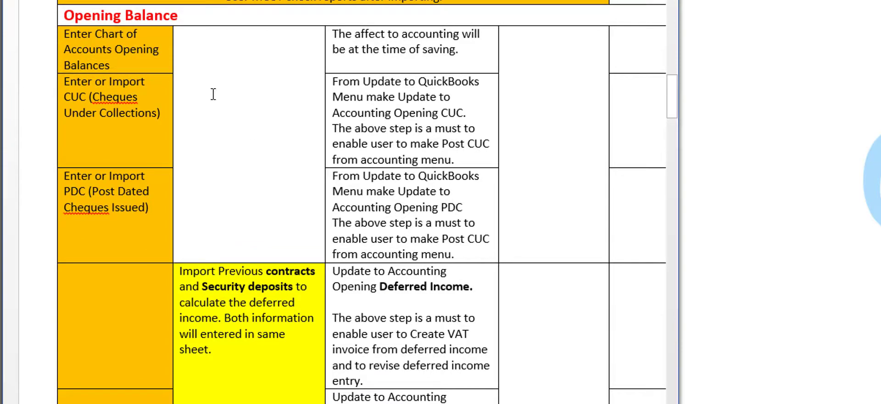
click(136, 64)
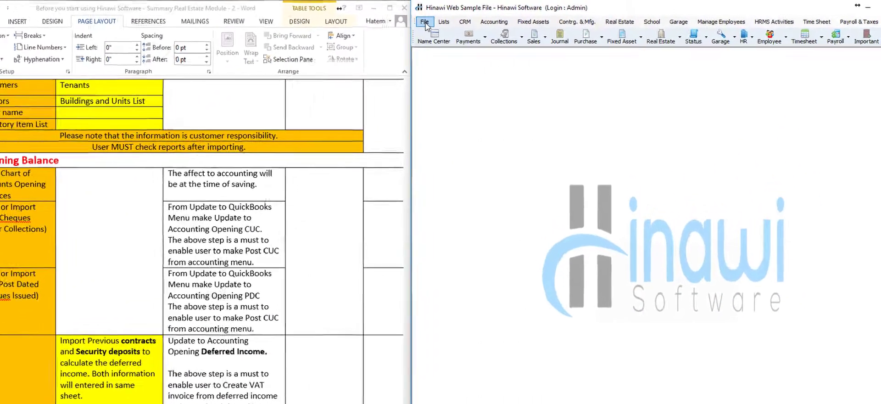
click(425, 22)
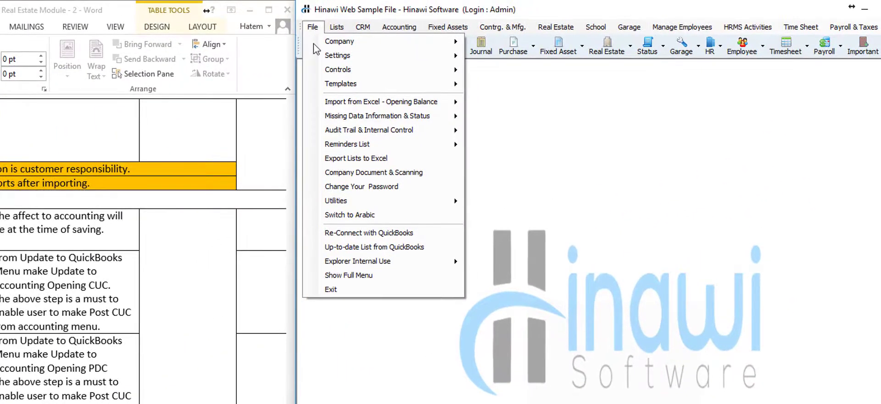
mouse_move(382, 105)
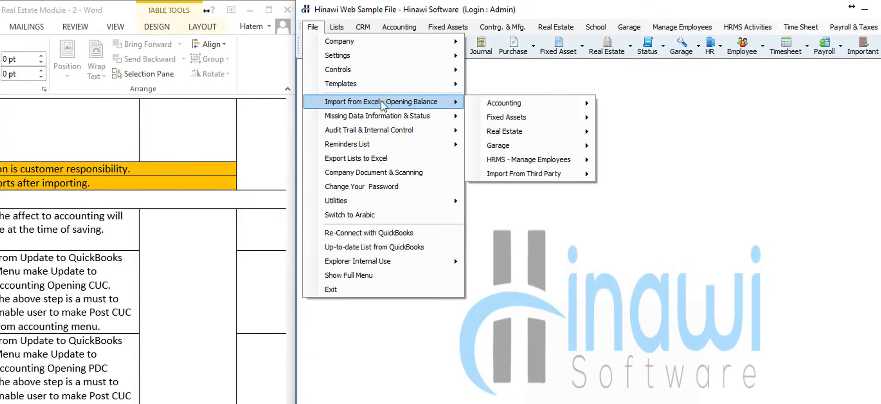
mouse_move(529, 108)
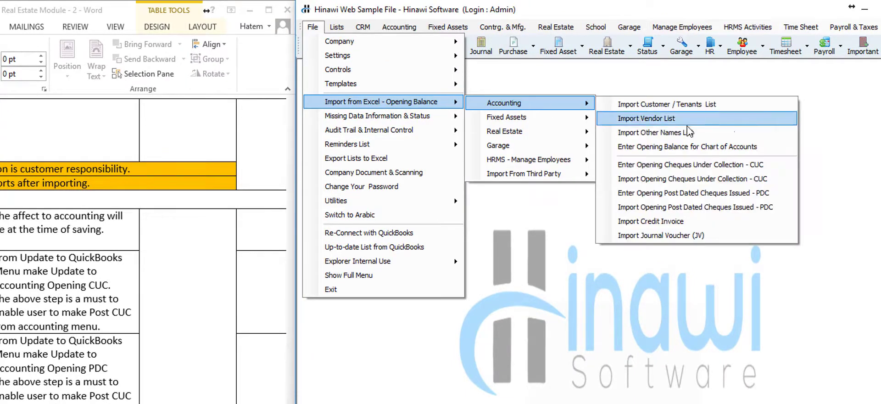
click(693, 147)
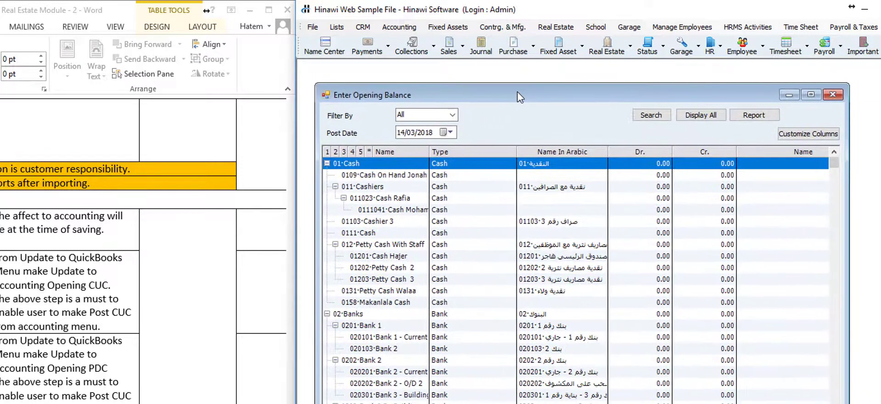
- Enter a 30,000 debit for account 01201 and a 90,000 credit for Petty Cash 3
click(646, 256)
drag(652, 257, 701, 256)
text(30000)
key(Return)
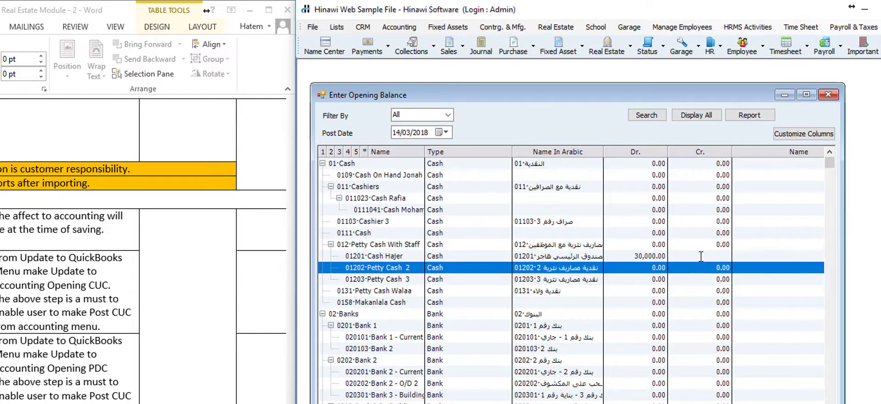
click(710, 281)
drag(711, 281, 818, 275)
text(90000)
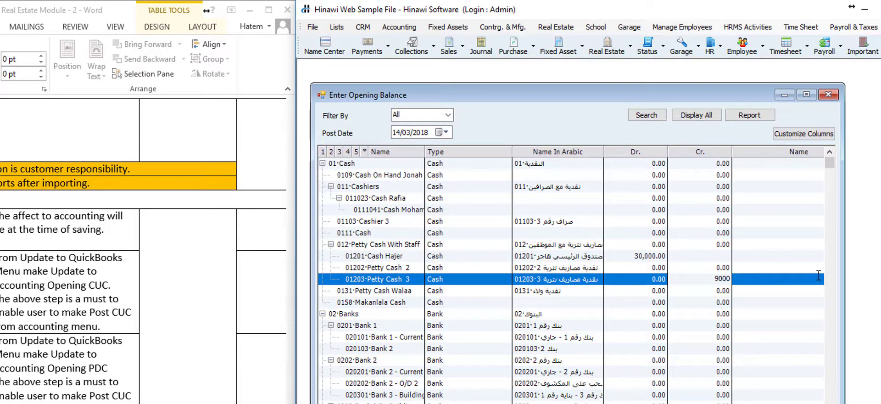
key(Return)
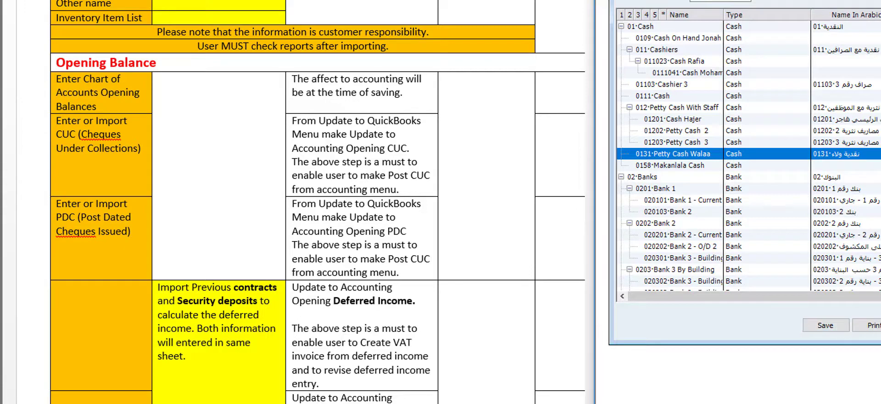
- Close the opening balance window and add 'As of 31.12.2017' on a new line under the CUC label
click(880, 325)
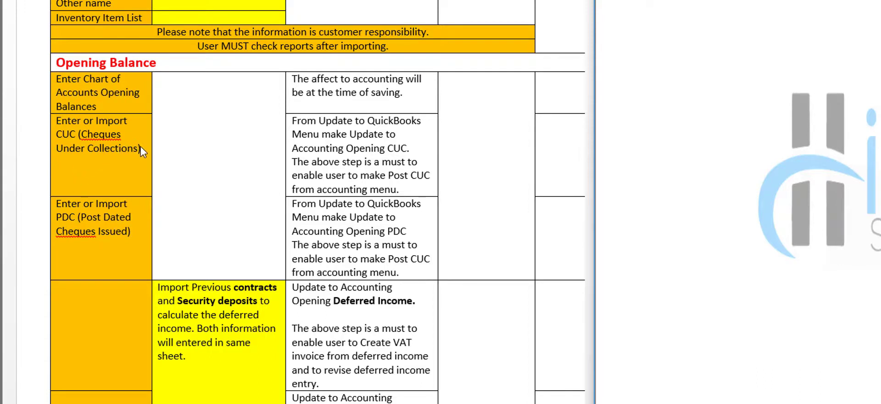
click(136, 128)
click(132, 122)
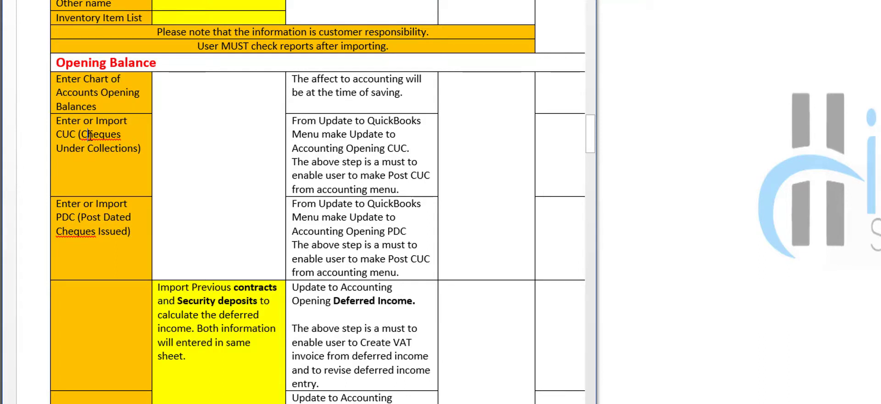
click(143, 149)
key(Return)
text(As)
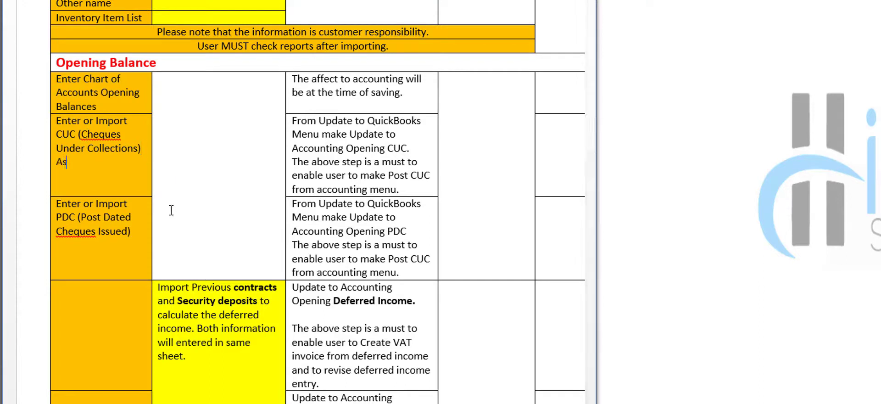
text( of 31.12.2017)
- Select the 'As of 31.12.2017' text and paste it after the PDC label
key(shift+Left)
key(shift+Left)
key(shift+Left)
key(shift+Left)
key(shift+Left)
key(shift+Left)
key(shift+Left)
key(shift+Left)
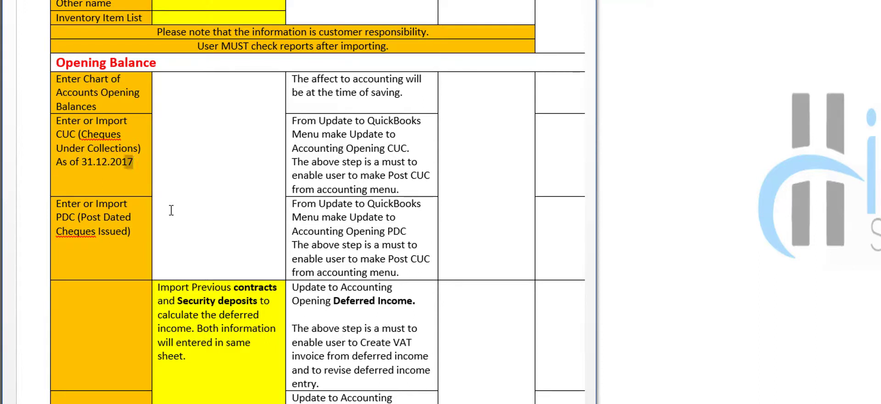
key(shift+Left)
key(shift+Left)
key(shift+Left)
key(shift+Left)
key(shift+Left)
key(shift+Left)
key(shift+Left)
key(shift+Left)
key(ctrl+c)
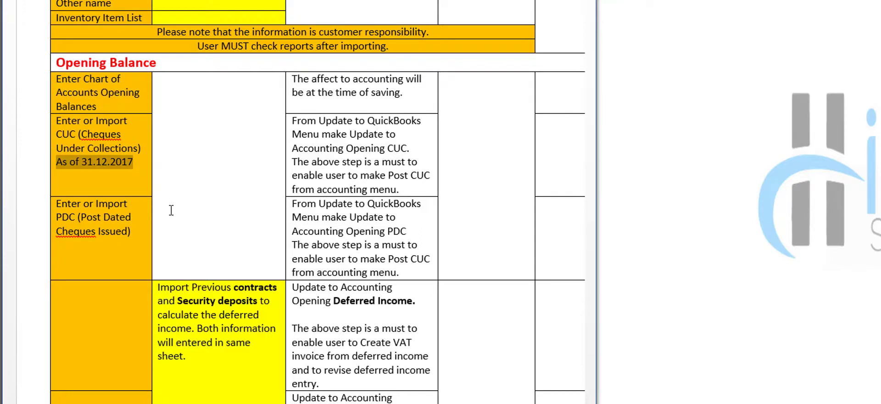
click(142, 235)
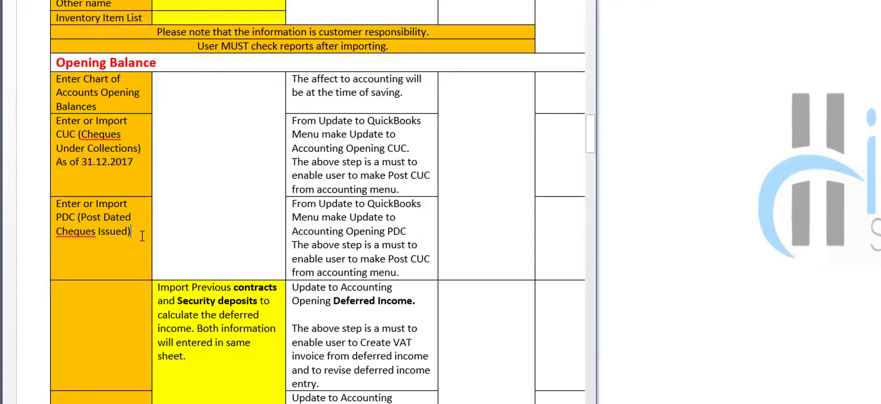
key(ctrl+v)
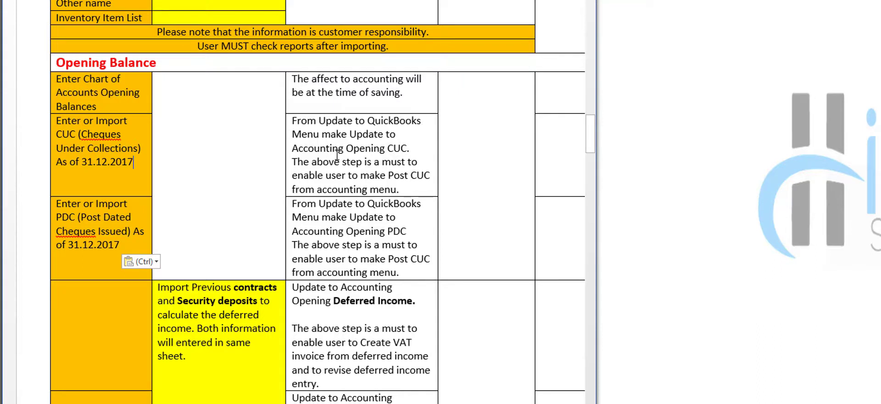
click(414, 150)
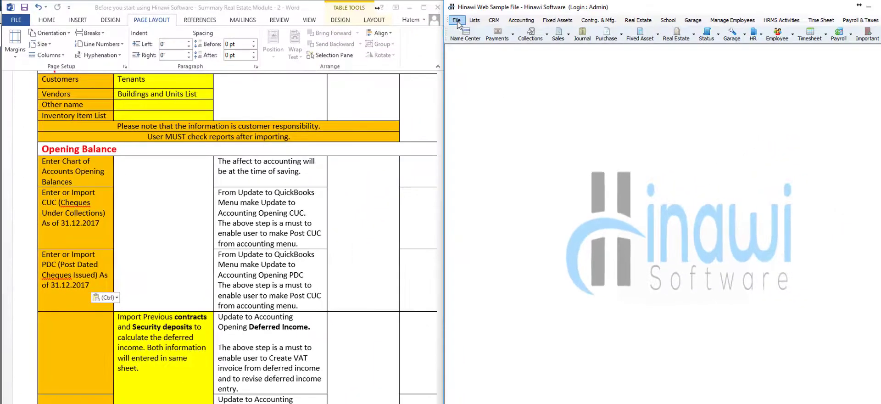
click(456, 20)
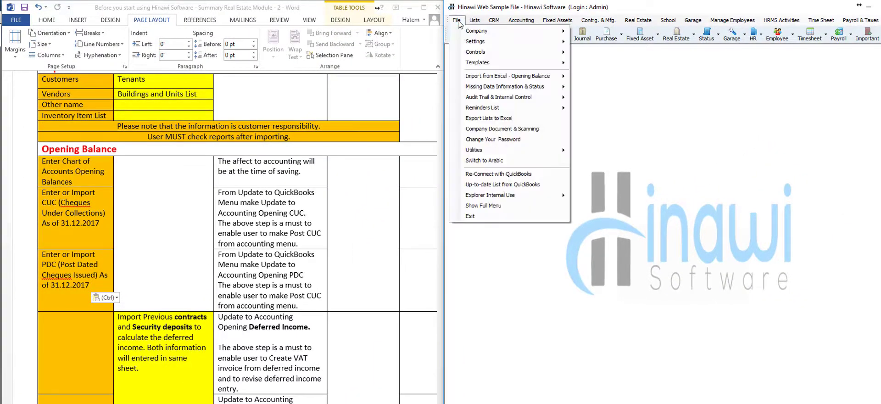
mouse_move(541, 78)
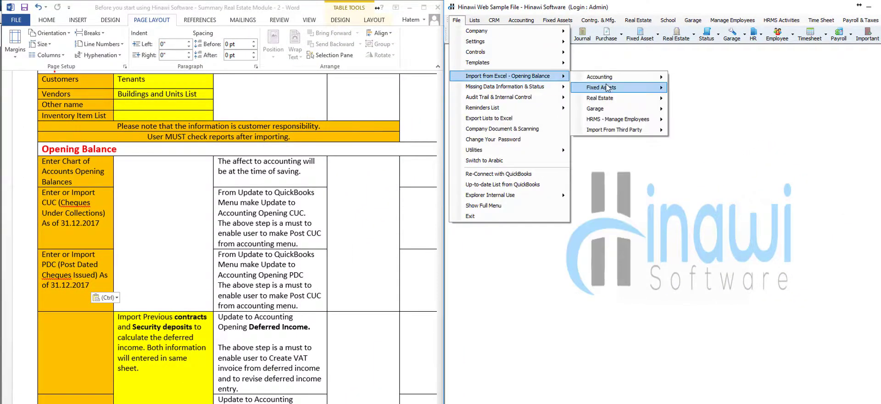
mouse_move(637, 81)
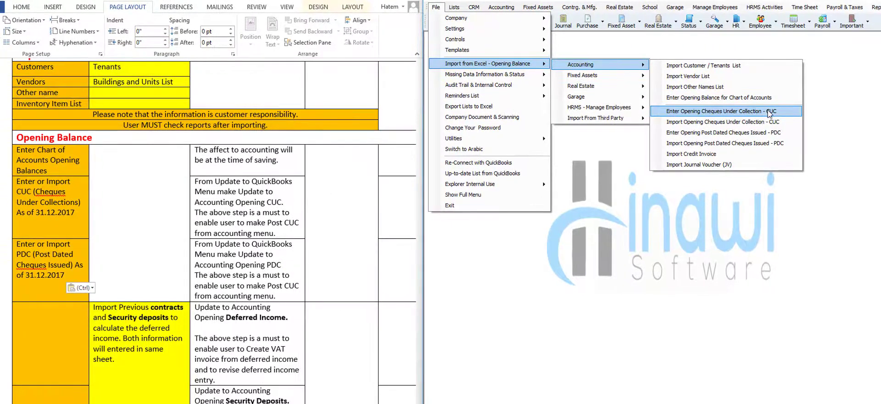
click(760, 123)
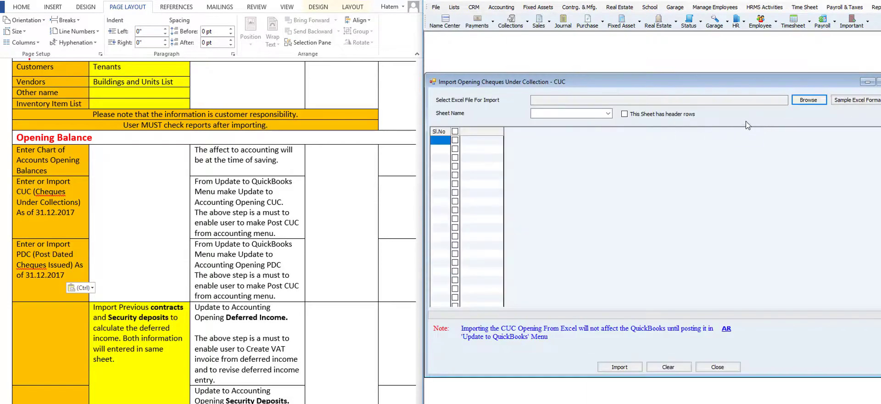
click(808, 100)
click(847, 248)
click(713, 368)
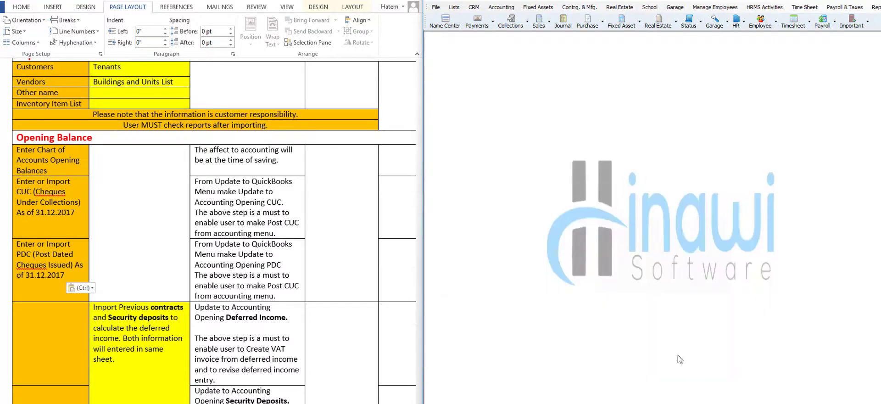
click(79, 214)
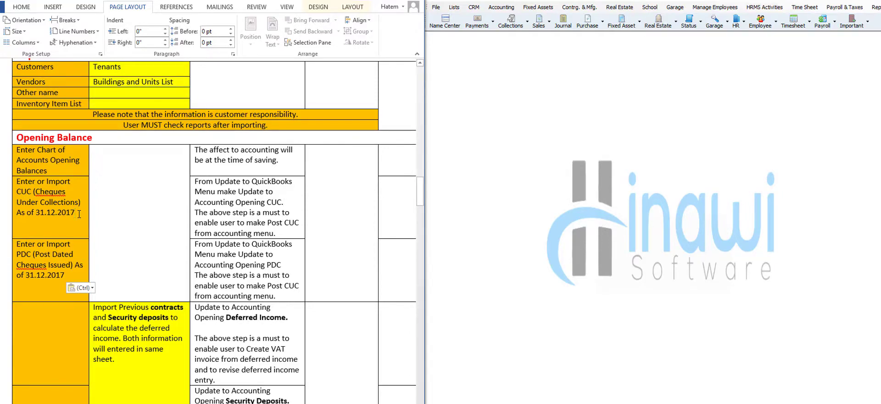
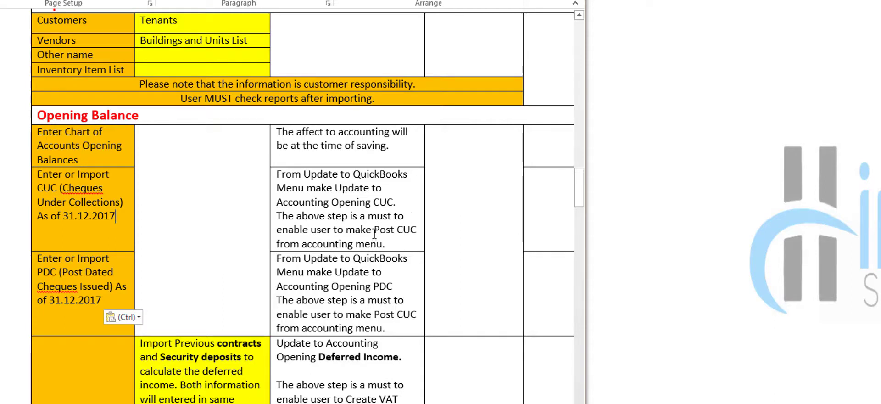
- Change 'make Post CUC' to 'make Post PDC' in the PDC row's note
click(403, 243)
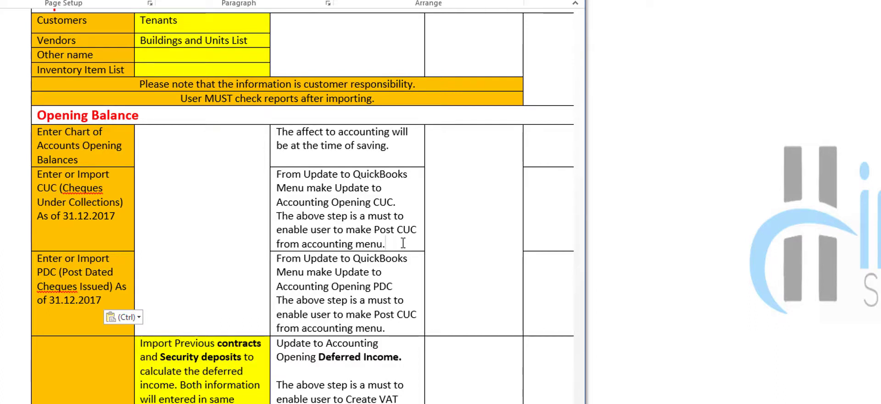
drag(403, 202, 296, 178)
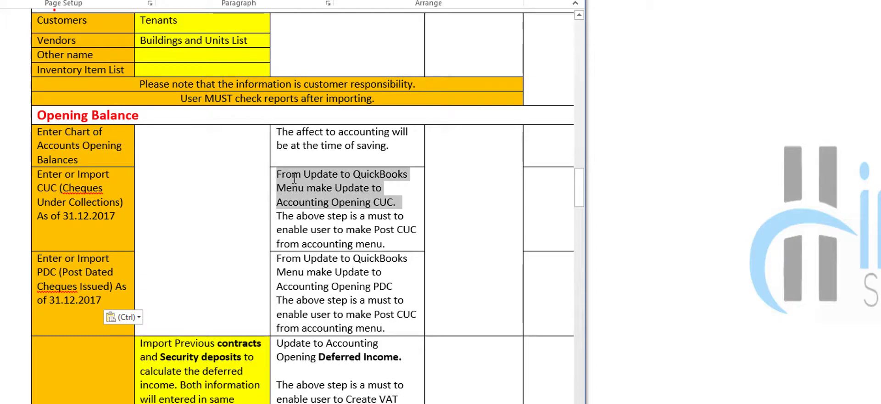
click(339, 244)
click(401, 247)
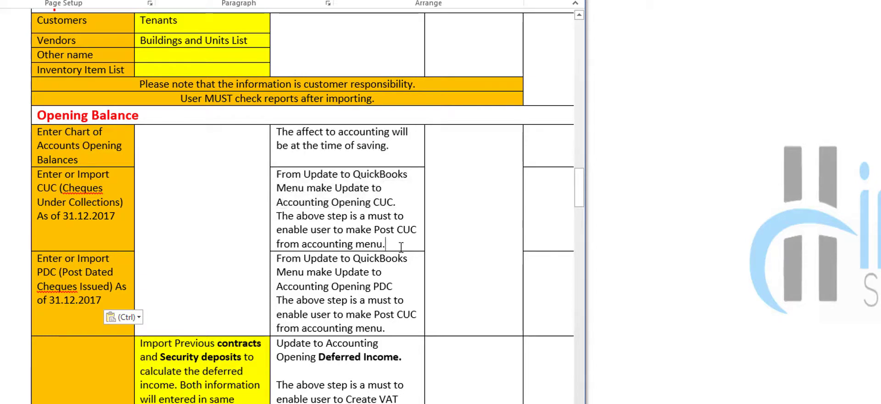
scroll(360, 271, down, 2)
scroll(359, 271, down, 1)
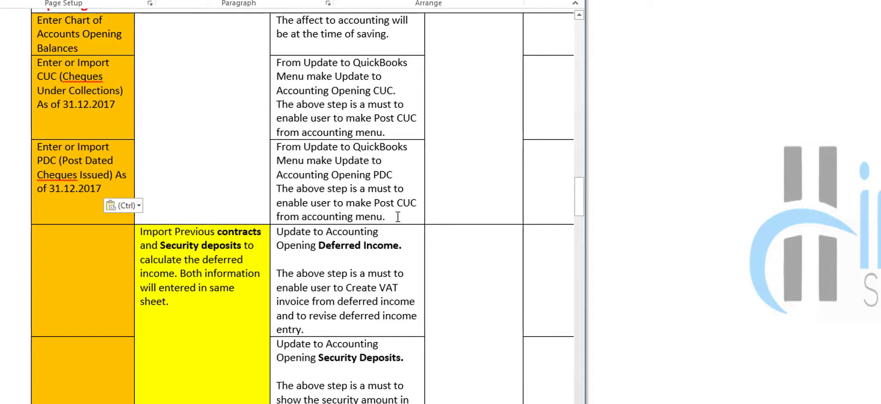
double_click(404, 203)
text(PDC)
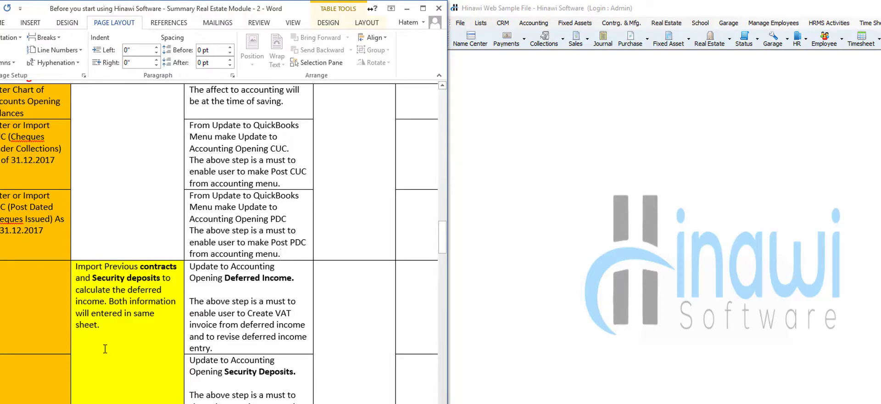
click(461, 26)
click(461, 25)
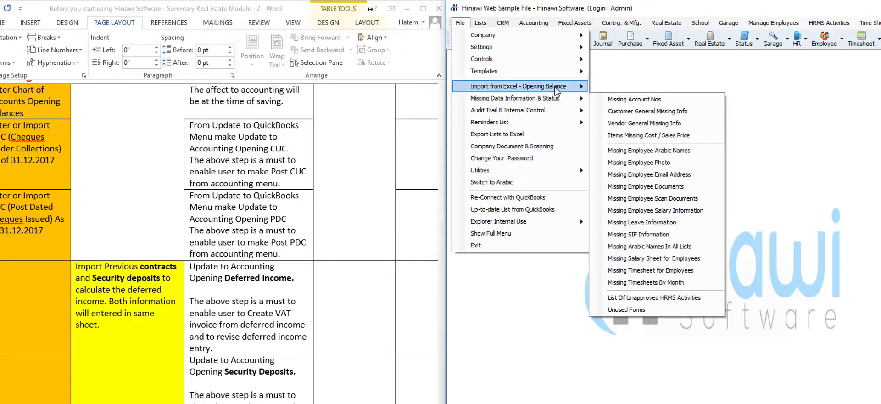
mouse_move(556, 87)
mouse_move(655, 87)
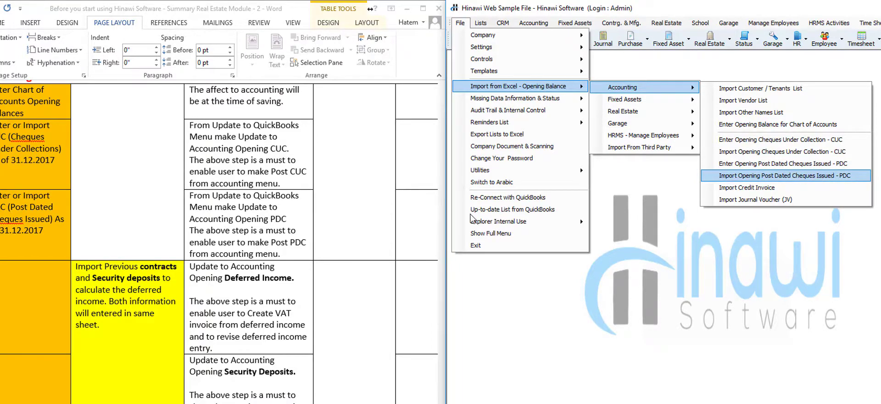
click(103, 280)
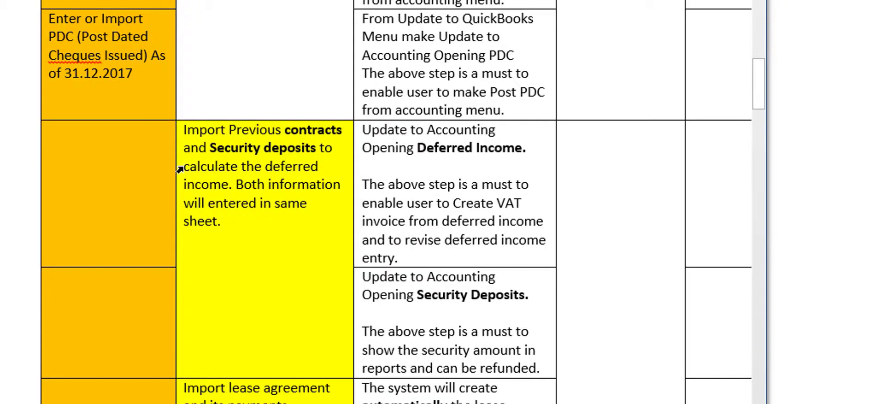
- Bold the words 'calculate the deferred' in the yellow contracts cell
drag(184, 166, 293, 165)
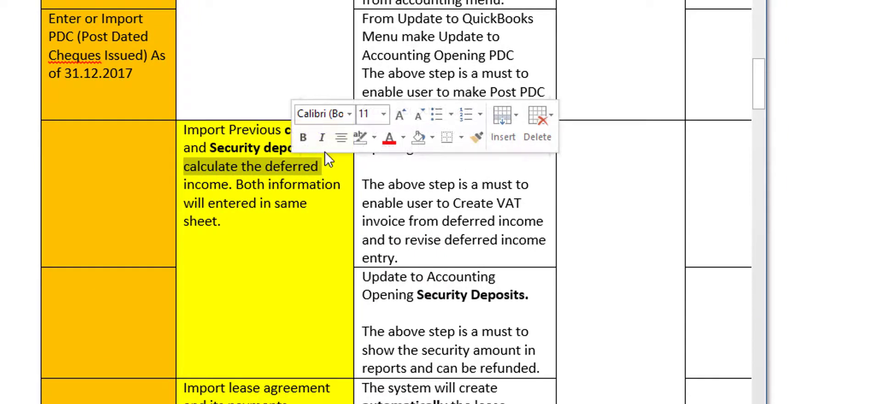
click(303, 138)
click(328, 173)
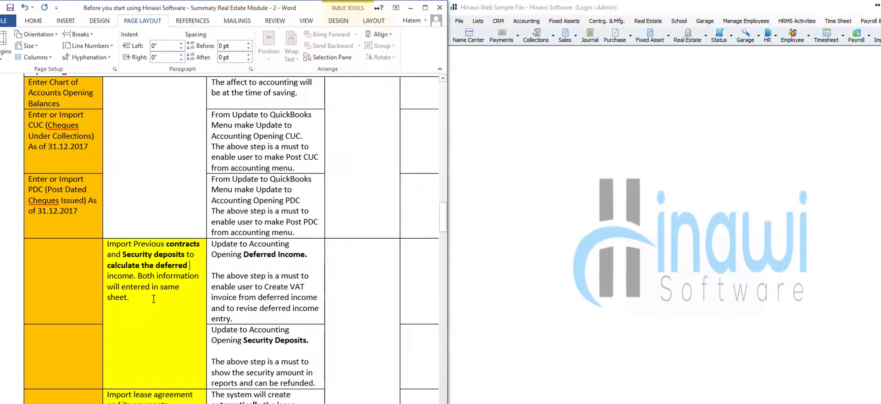
click(459, 22)
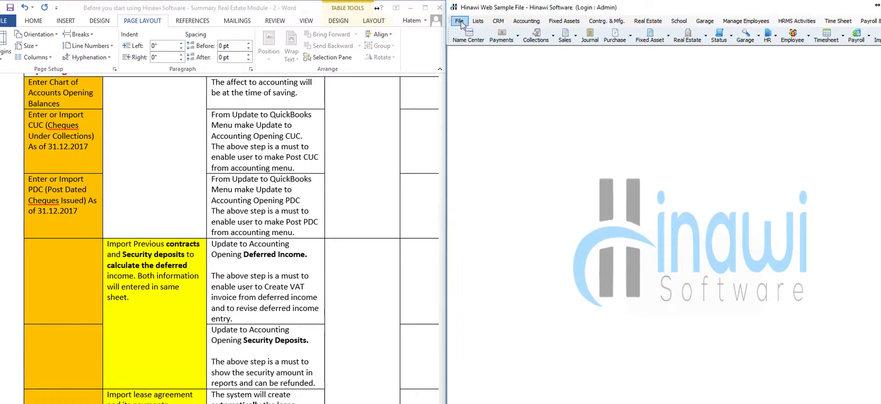
click(459, 22)
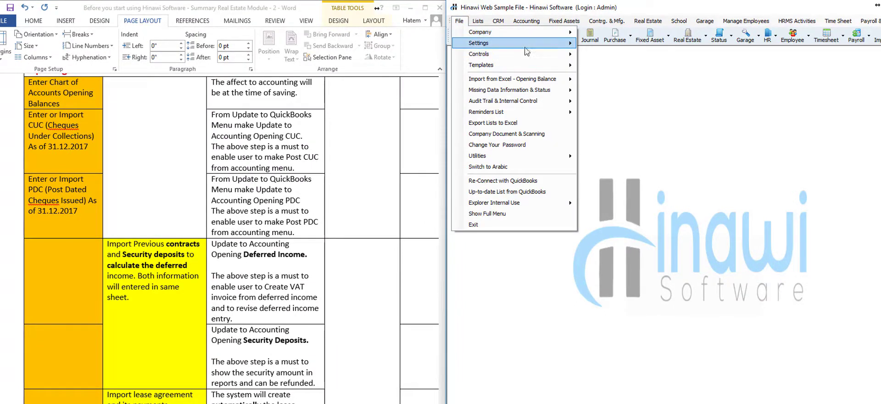
mouse_move(536, 81)
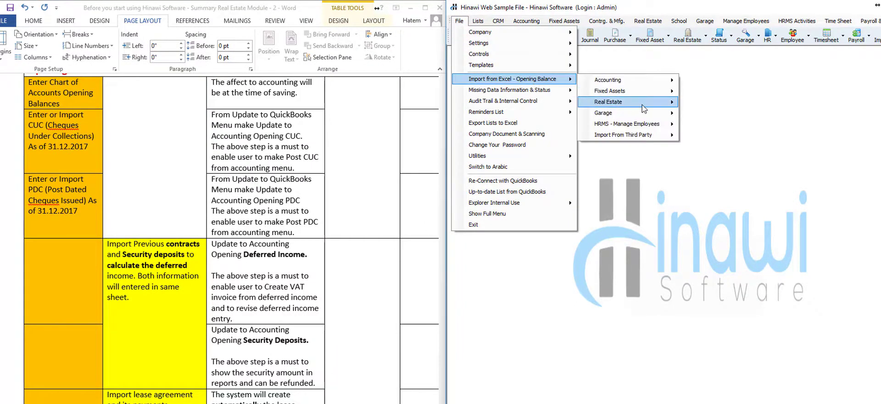
mouse_move(648, 105)
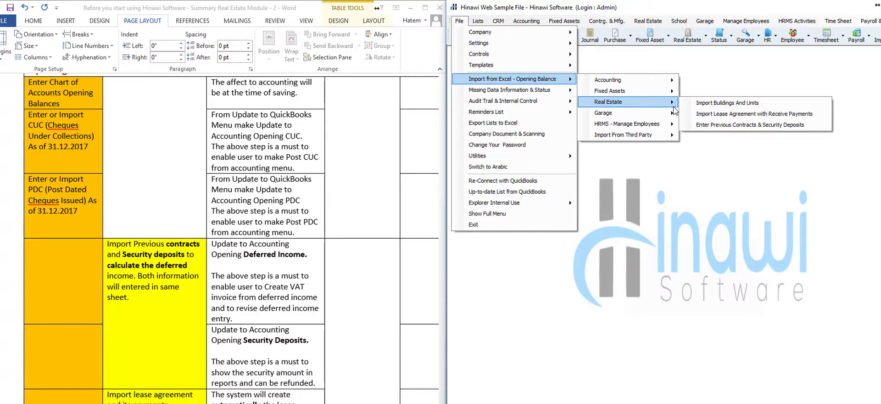
click(812, 127)
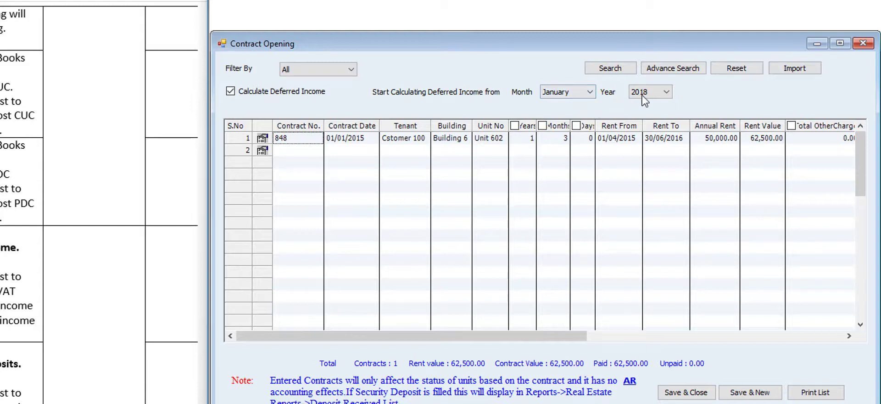
click(666, 93)
click(665, 93)
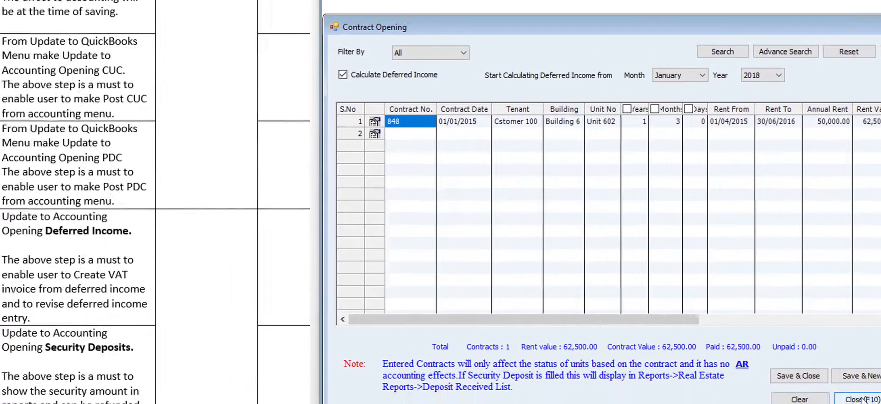
click(862, 398)
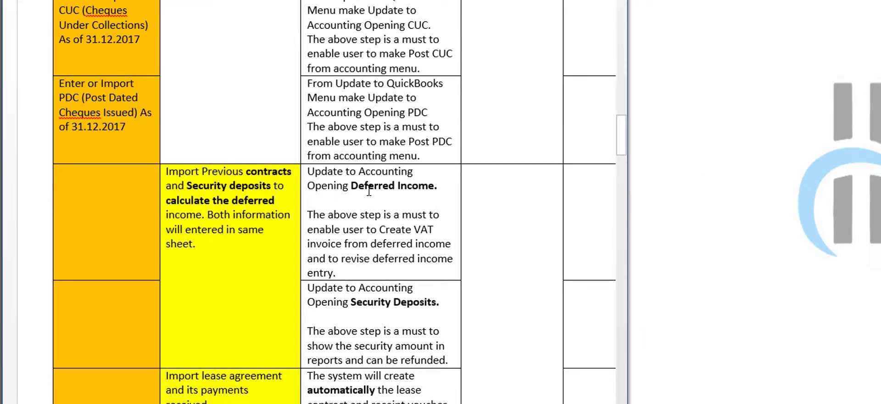
- Widen the Hinawi window to show its full menu bar, then return to the Word CUC note
click(441, 186)
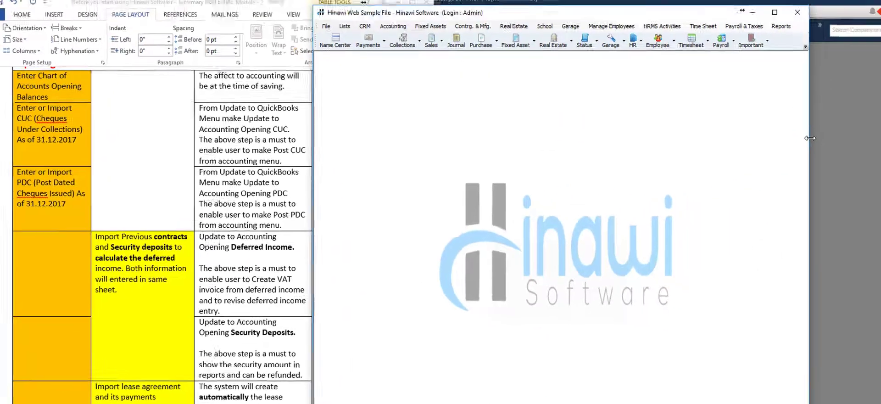
drag(761, 145, 856, 145)
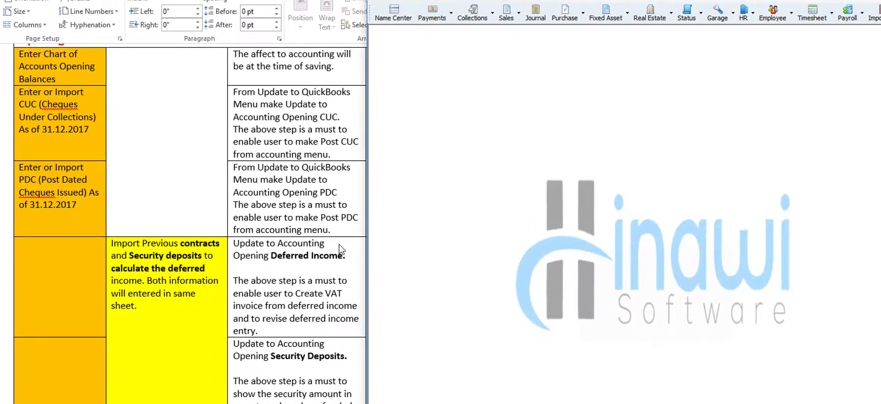
click(339, 250)
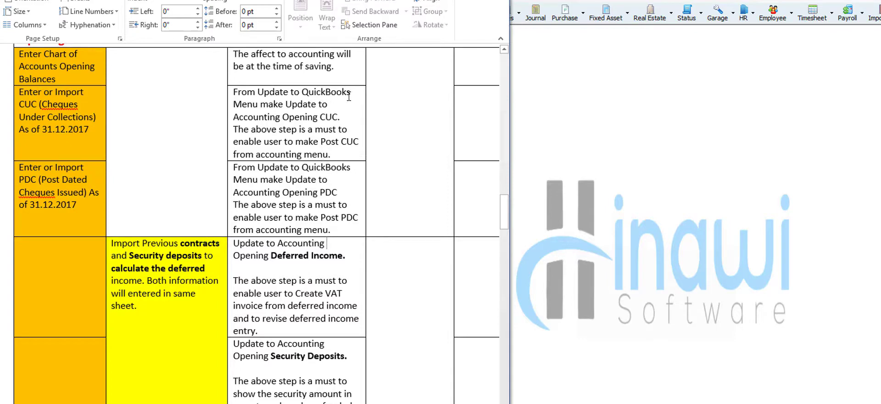
click(358, 141)
scroll(335, 138, up, 3)
scroll(334, 183, down, 2)
scroll(331, 163, up, 1)
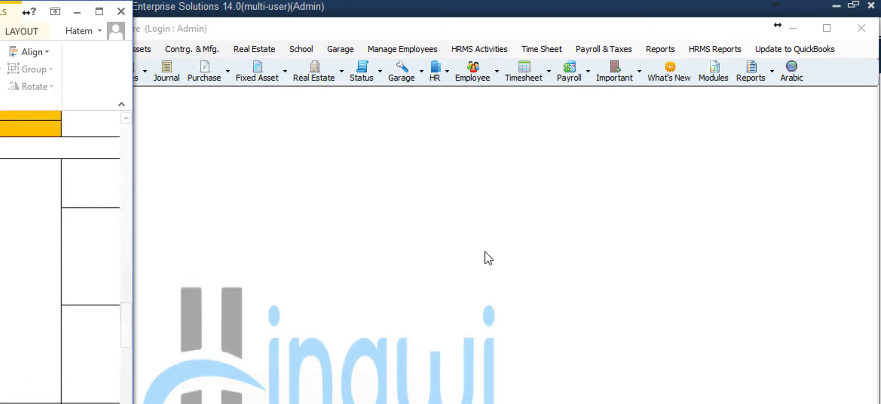
click(768, 54)
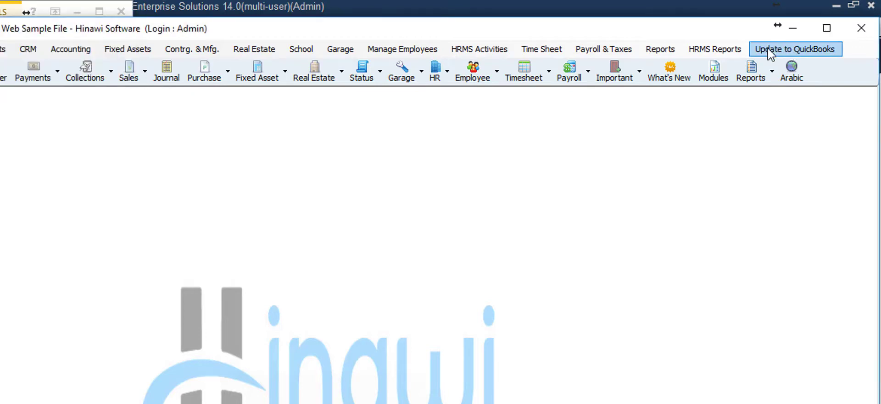
click(769, 54)
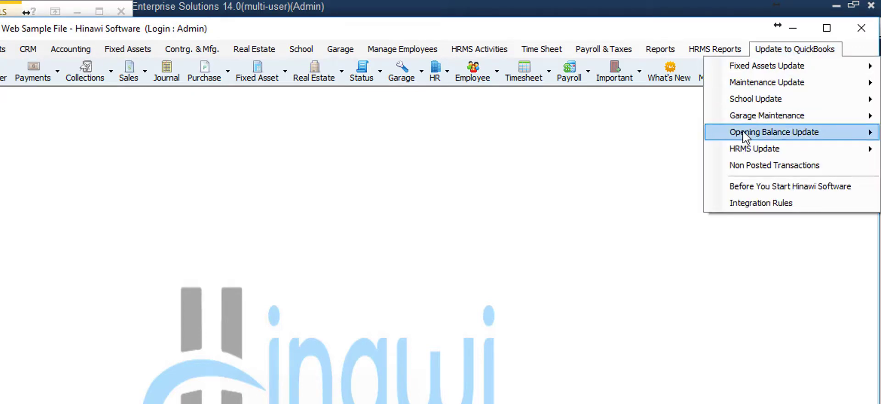
mouse_move(744, 134)
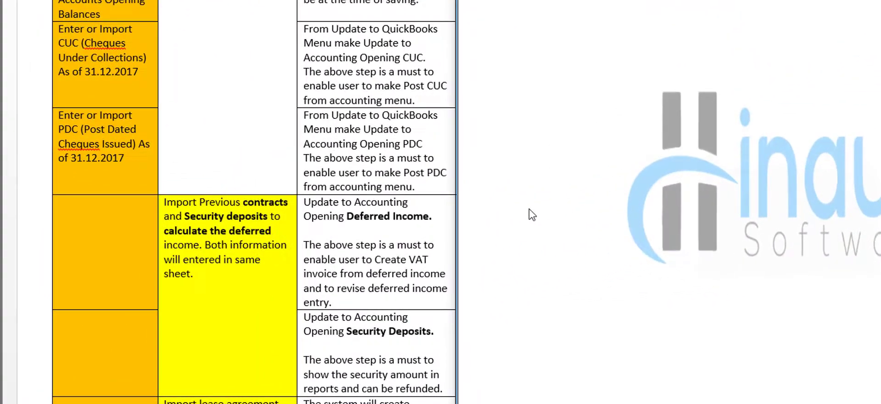
- Return to the Word Opening Balance checklist beside the Hinawi window
click(387, 232)
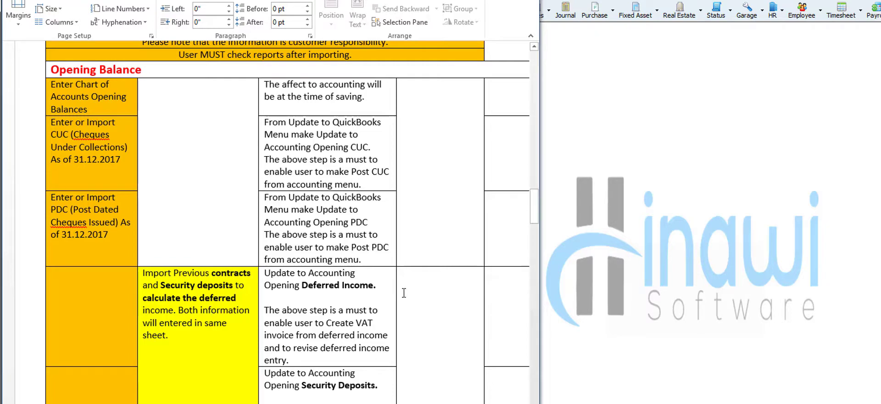
click(633, 0)
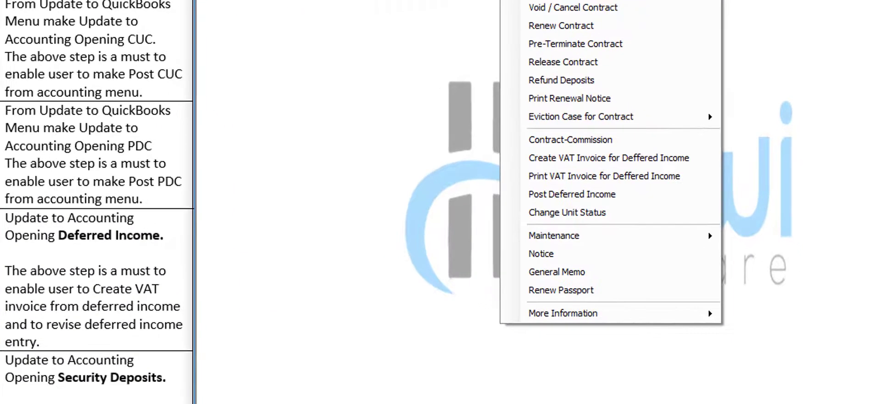
click(667, 161)
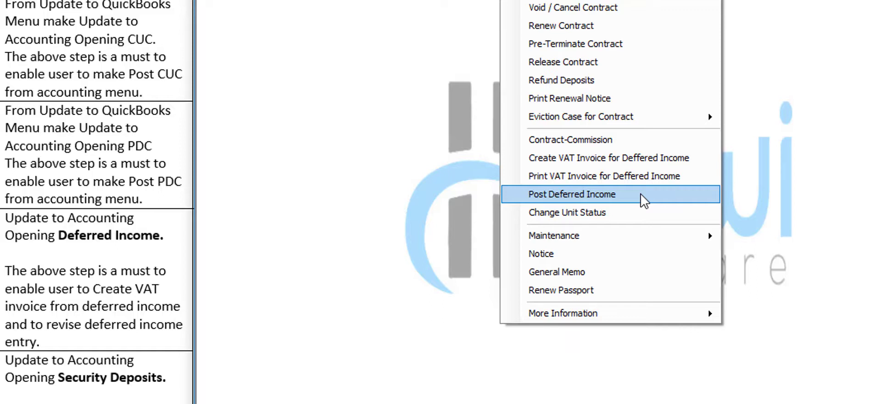
click(139, 252)
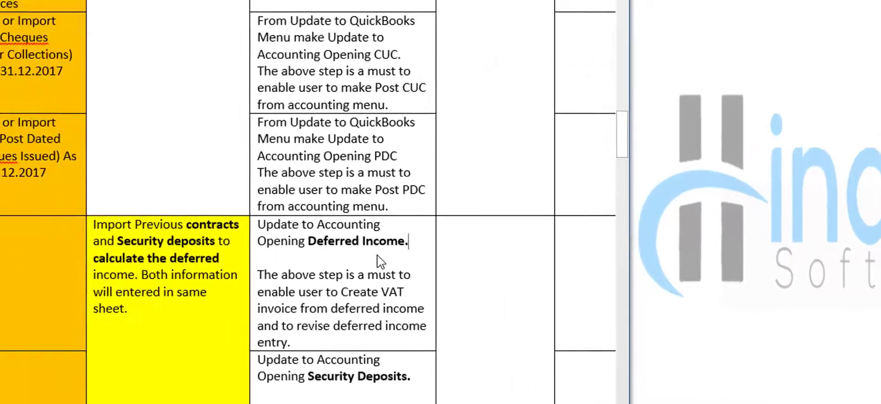
click(377, 255)
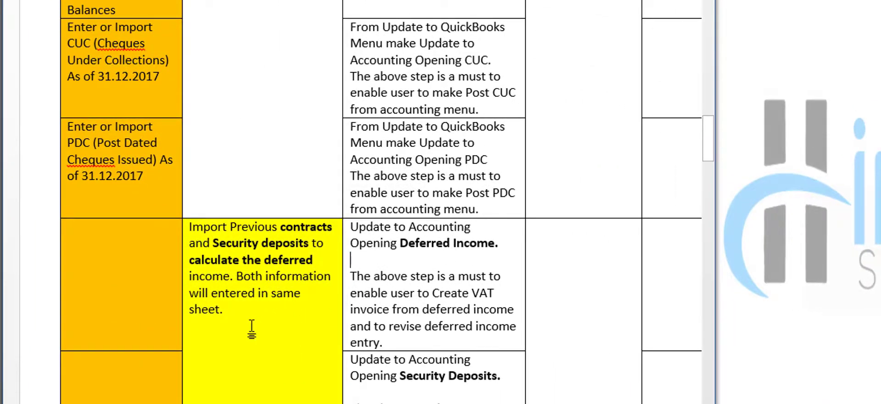
scroll(251, 329, down, 5)
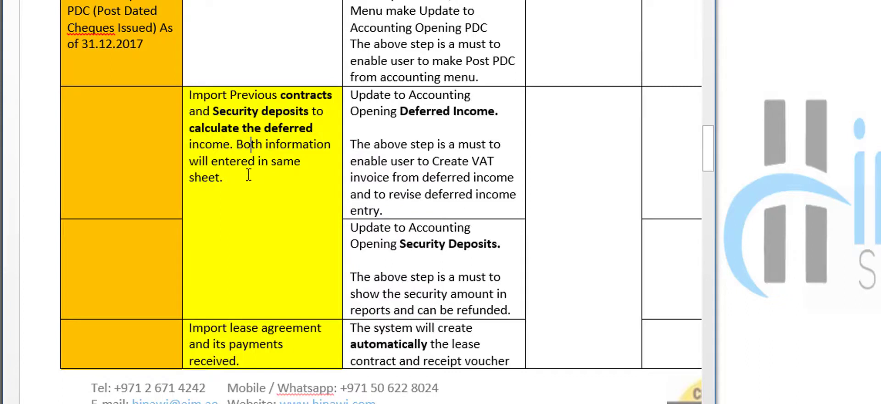
drag(247, 175, 233, 119)
click(244, 144)
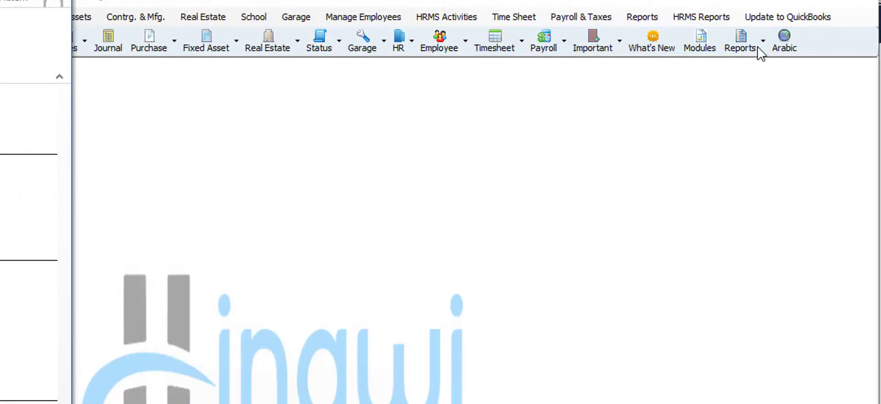
- Review Update to QuickBooks > Opening Balance Update and Real Estate's Post Deferred Income, then return to Word
click(766, 20)
click(765, 18)
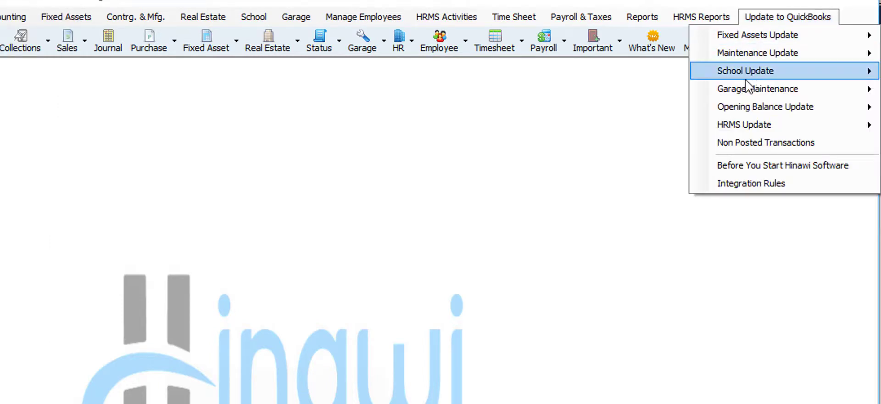
mouse_move(738, 109)
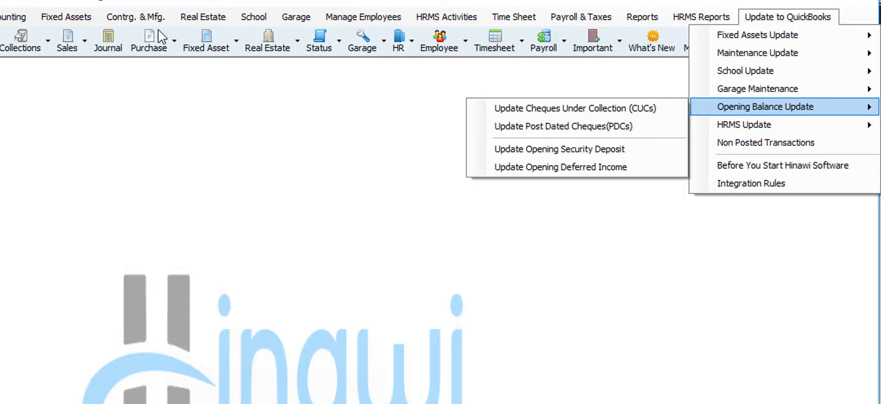
click(213, 18)
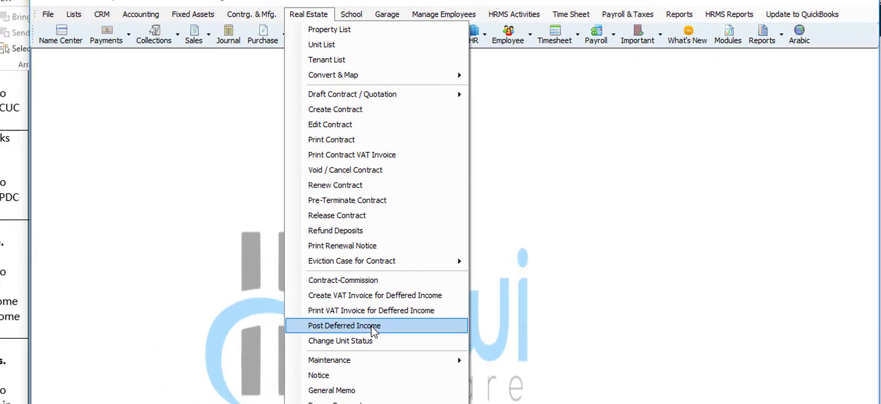
click(17, 280)
scroll(317, 186, up, 1)
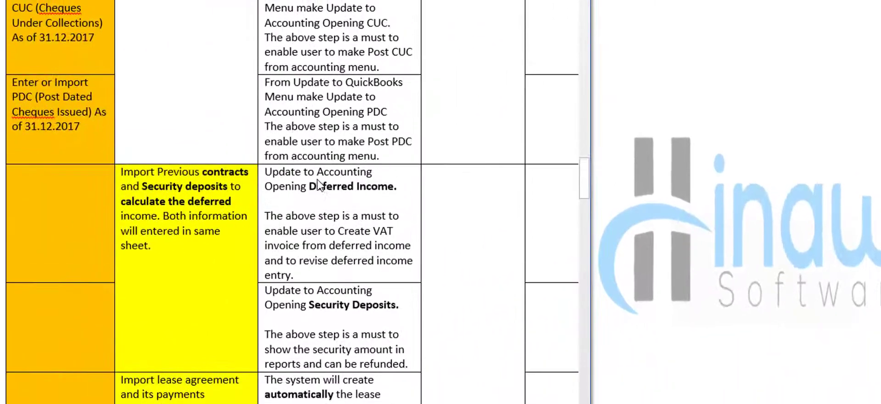
scroll(317, 186, up, 1)
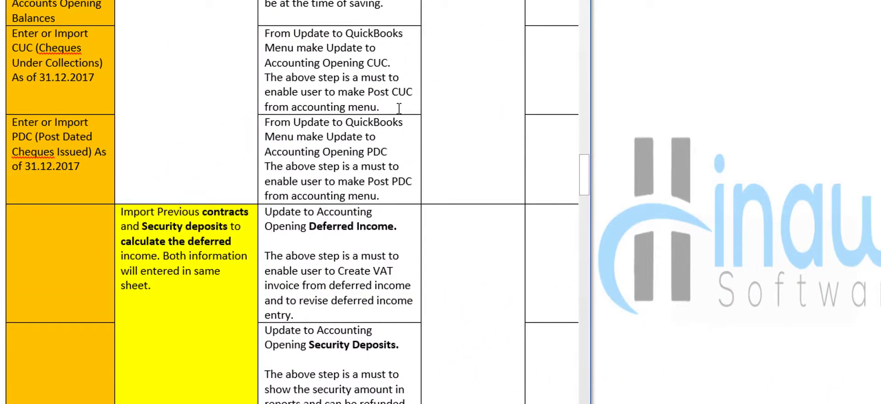
drag(380, 108, 273, 80)
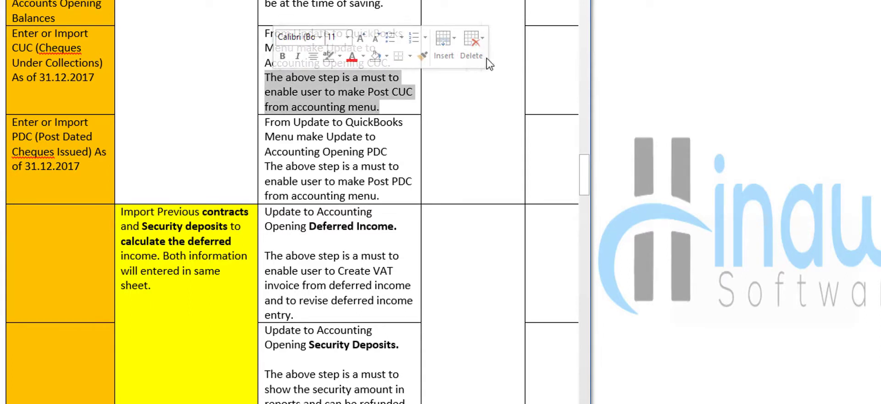
click(648, 30)
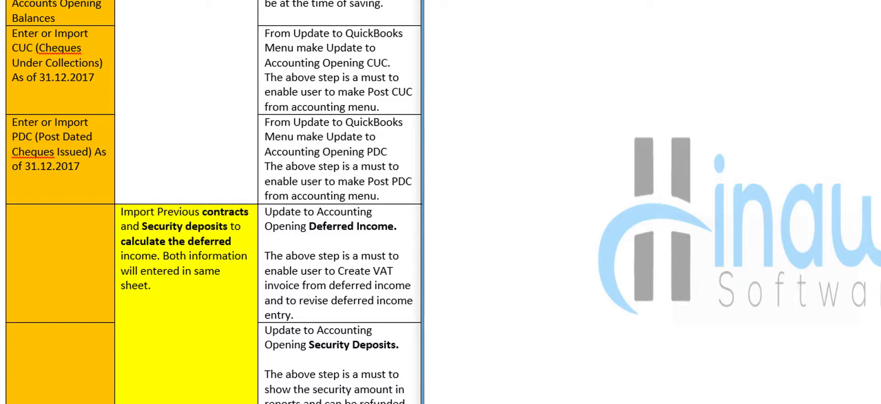
click(525, 1)
mouse_move(673, 353)
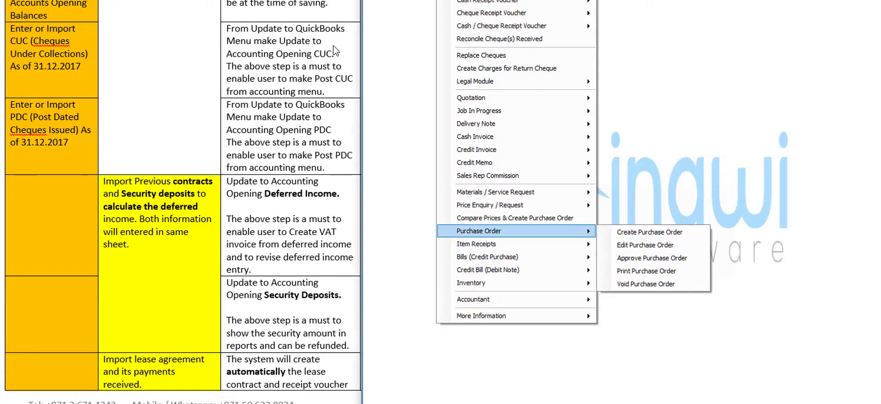
click(337, 50)
click(312, 40)
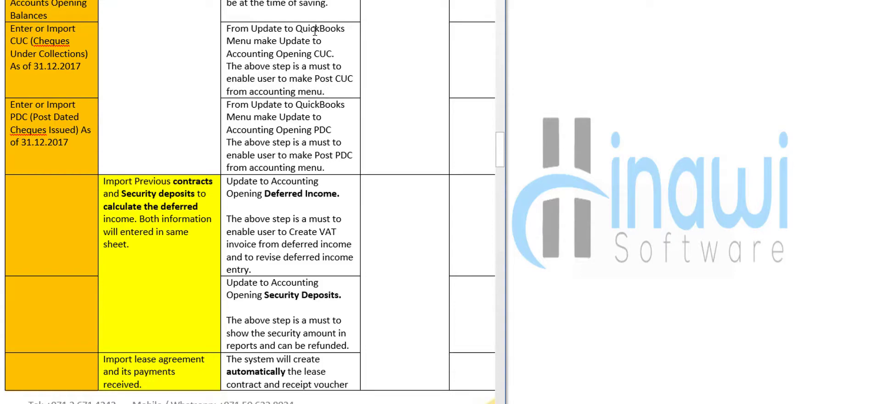
- Open Update to QuickBooks > Opening Balance Update > Update Cheques Under Collection (CUCs)
click(343, 57)
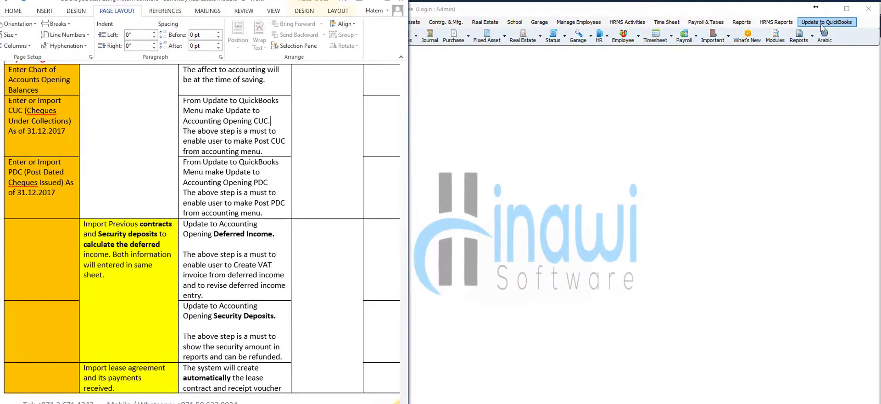
click(823, 23)
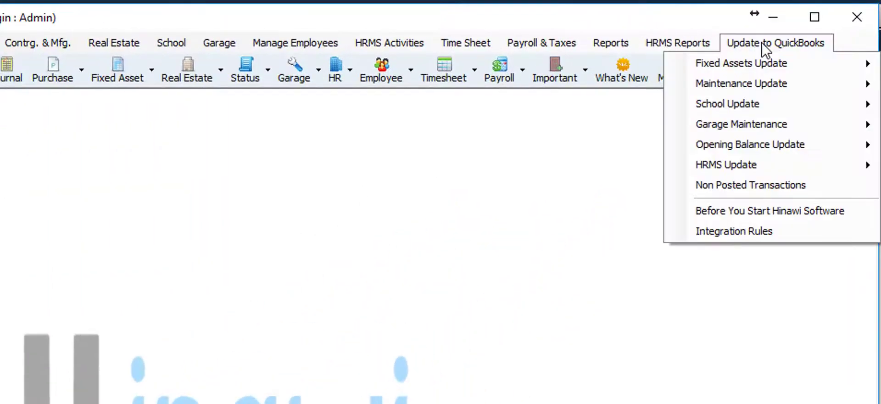
mouse_move(707, 145)
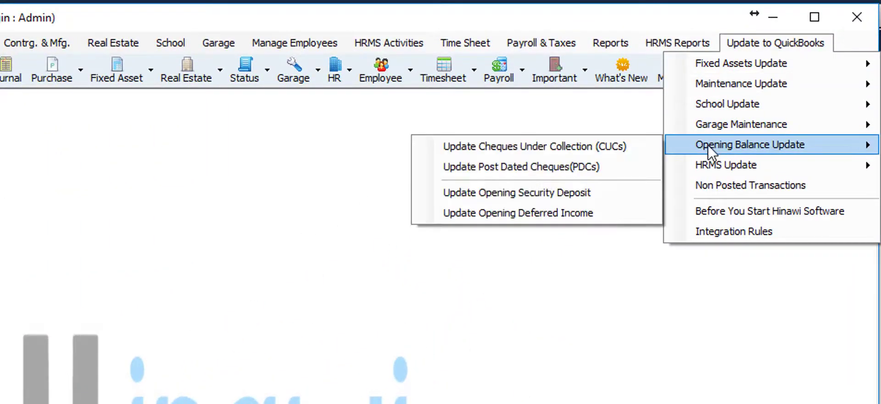
click(626, 148)
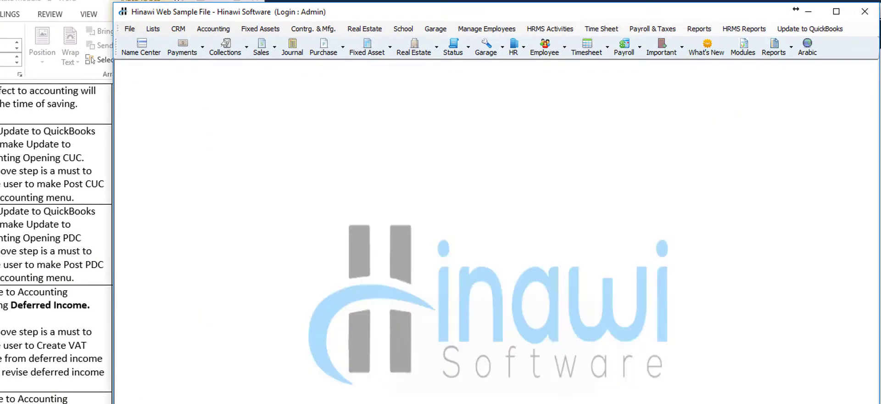
- Locate Post PDC under Accounting > Accountant, then go back to the Word checklist
click(214, 29)
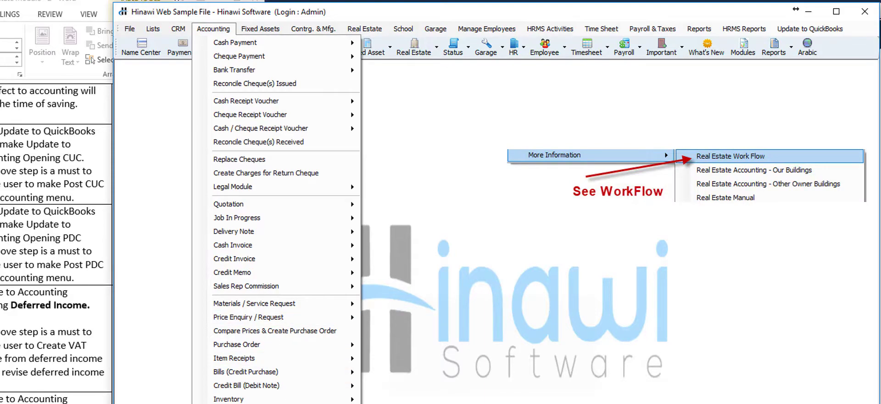
mouse_move(800, 29)
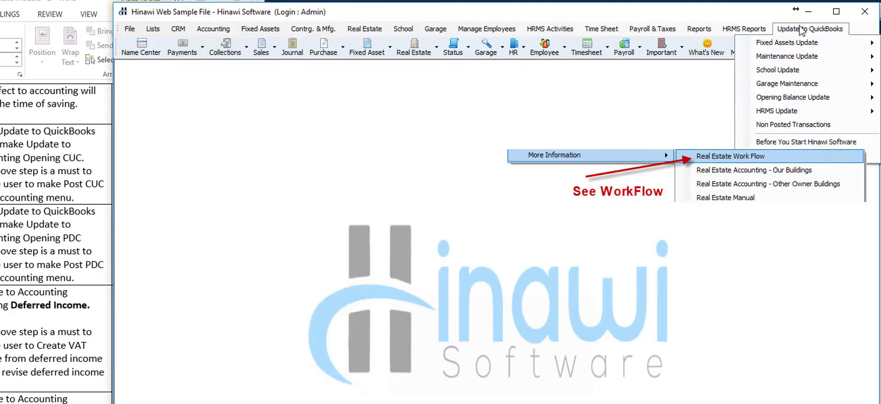
mouse_move(780, 97)
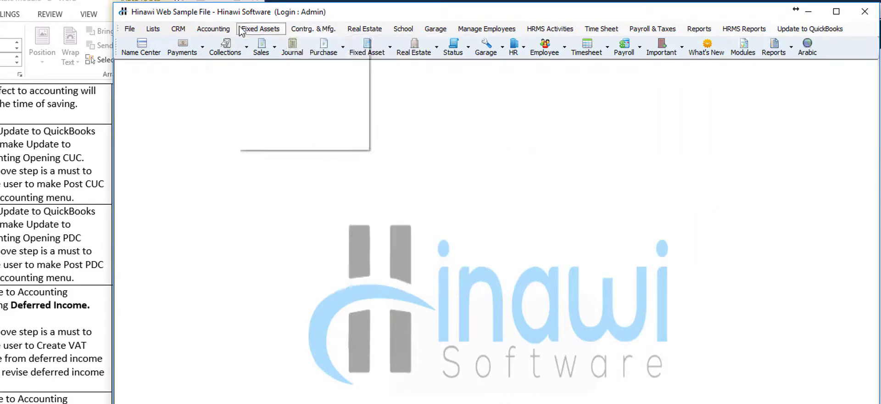
mouse_move(213, 28)
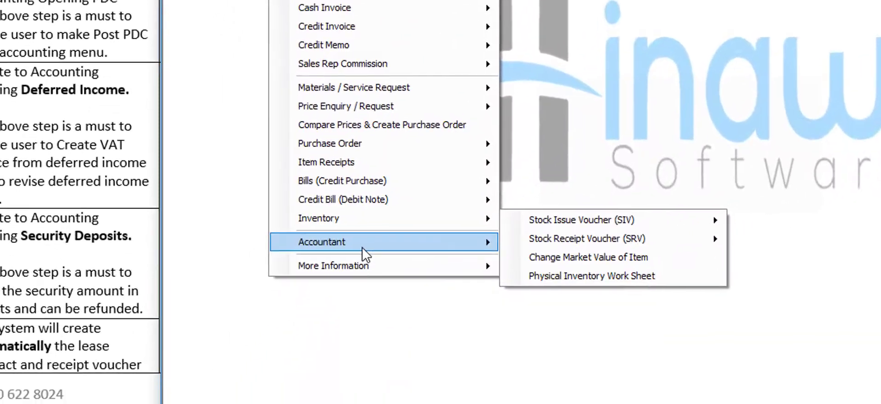
mouse_move(362, 250)
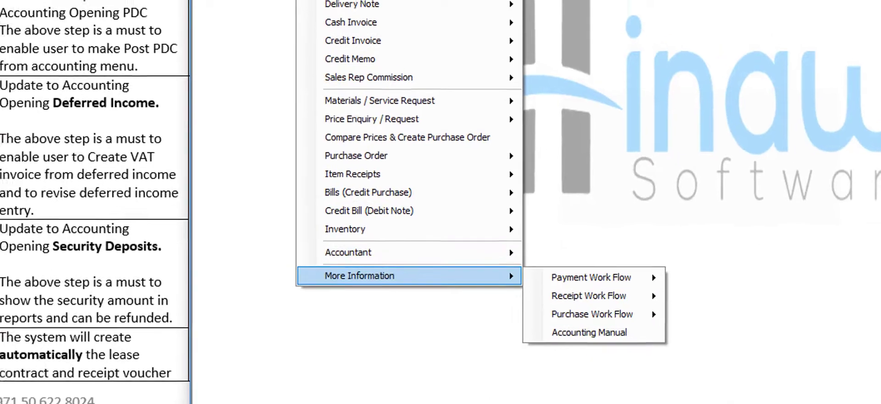
click(125, 395)
- Scroll to and highlight the 'Import lease agreement and its payments received.' item
scroll(126, 397, down, 5)
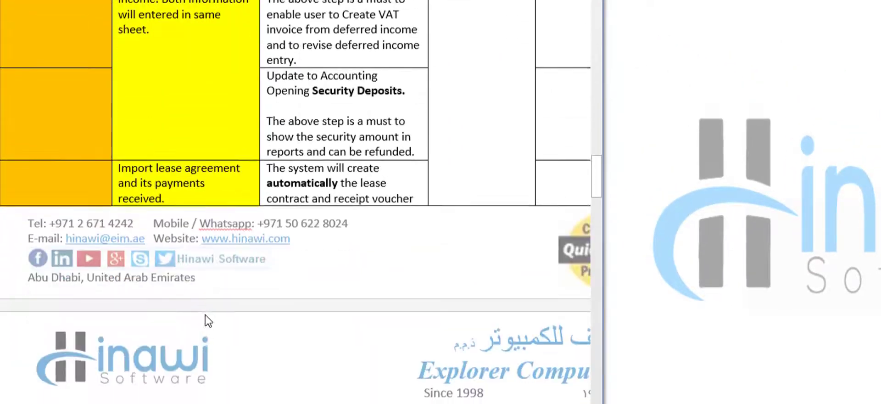
scroll(209, 320, down, 1)
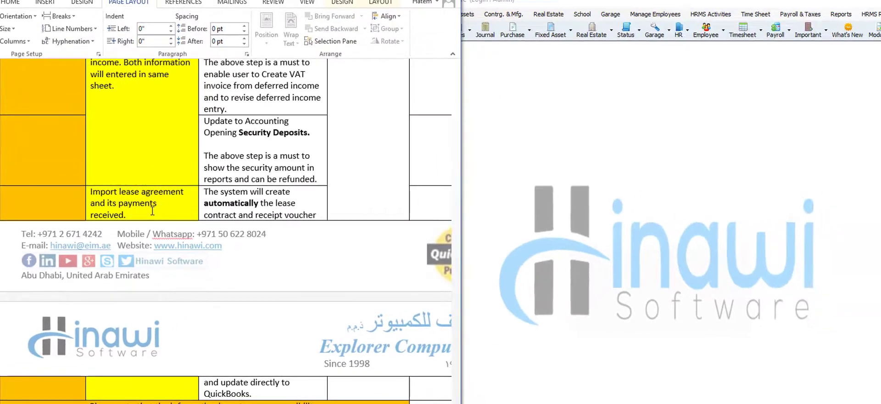
drag(143, 211, 91, 192)
- Open the lease agreement import with payments from Hinawi's File import options
click(549, 147)
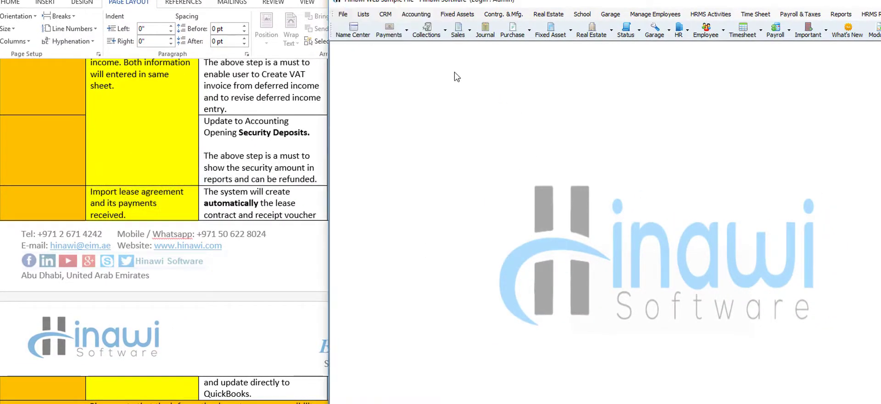
click(343, 14)
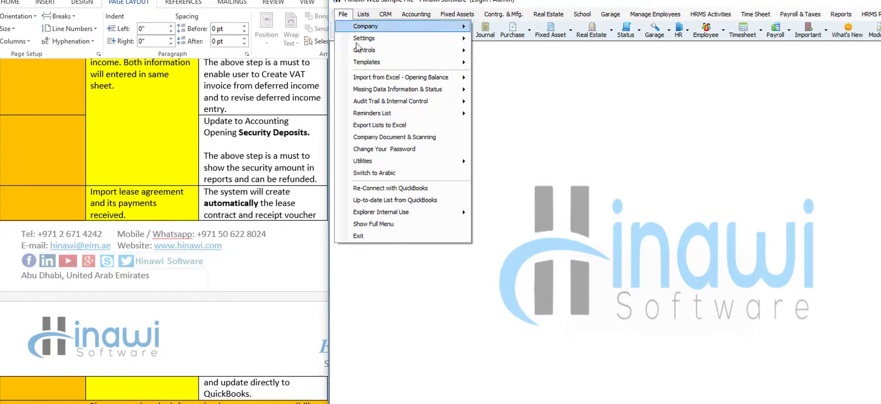
mouse_move(454, 79)
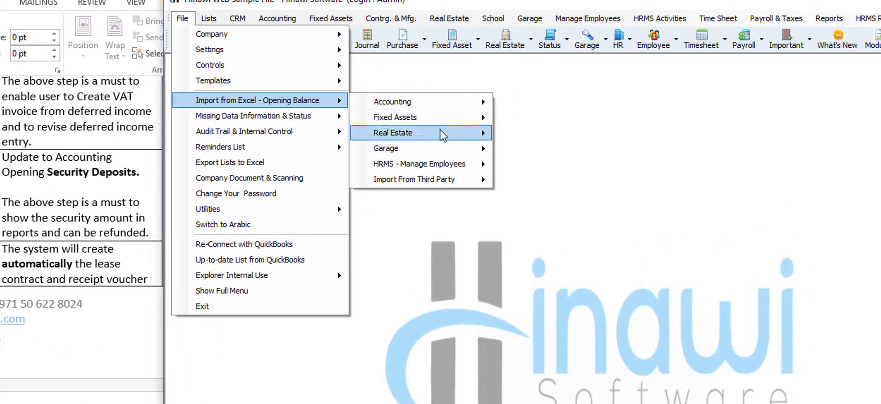
mouse_move(442, 133)
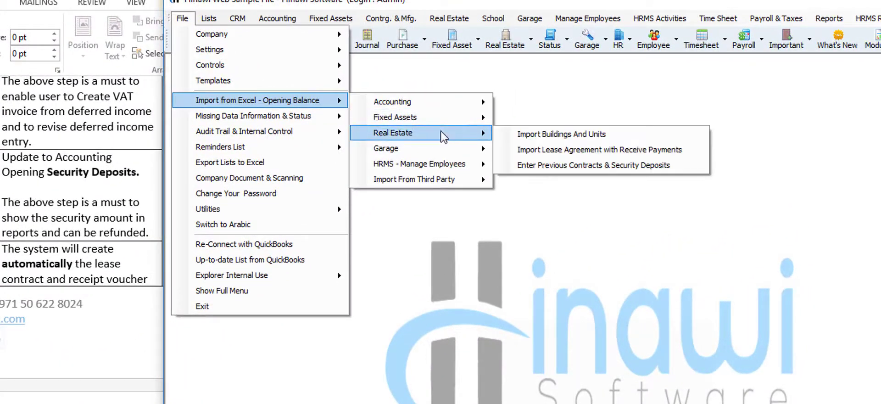
click(623, 152)
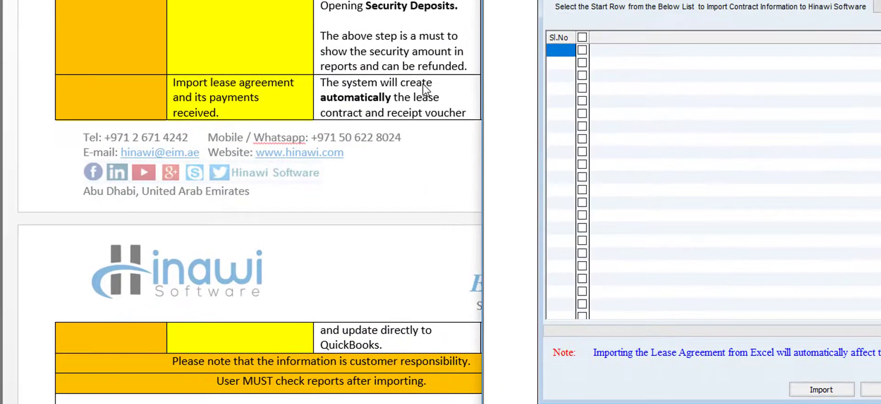
- Go over the automatic lease creation notes in Word, then close the contract import window
click(434, 83)
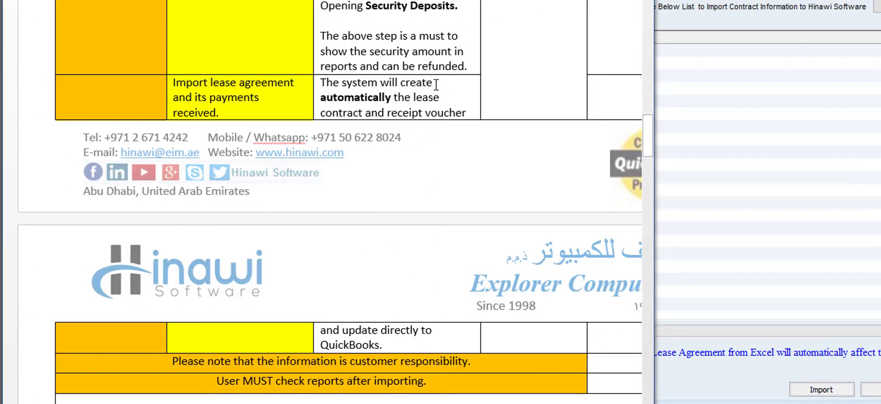
click(442, 97)
scroll(441, 116, down, 3)
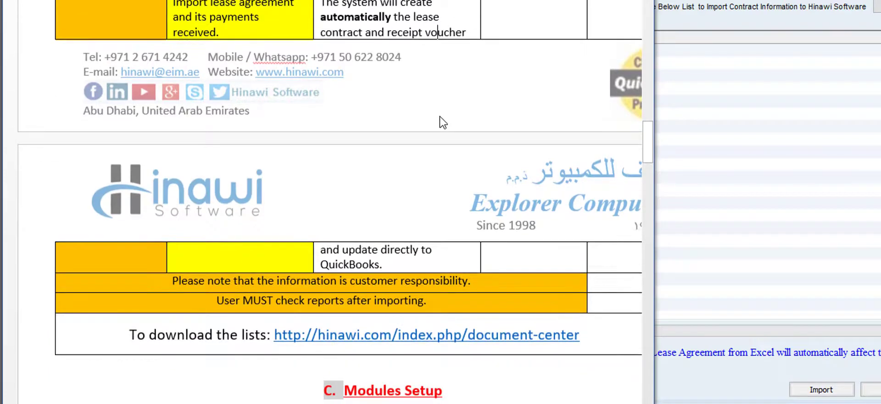
click(421, 264)
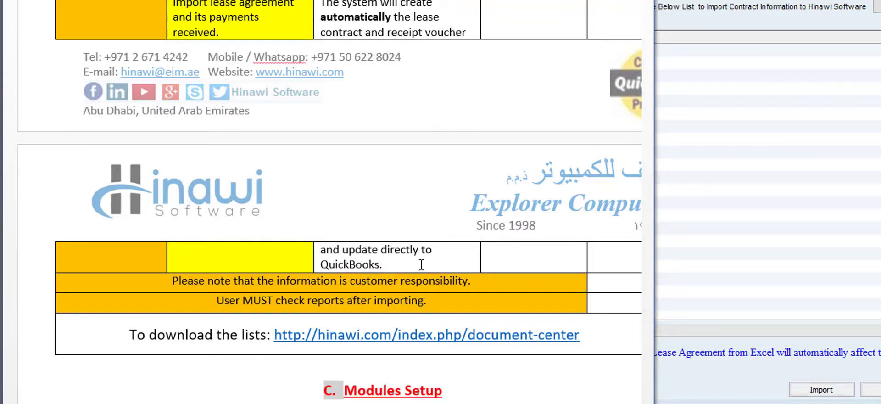
click(821, 201)
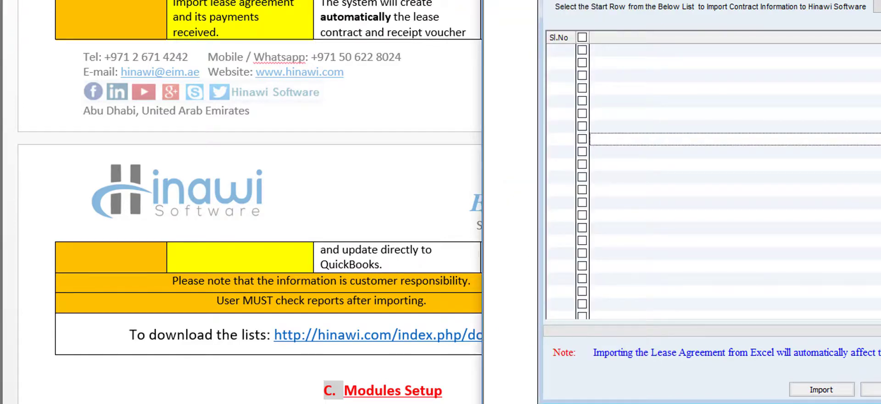
click(875, 389)
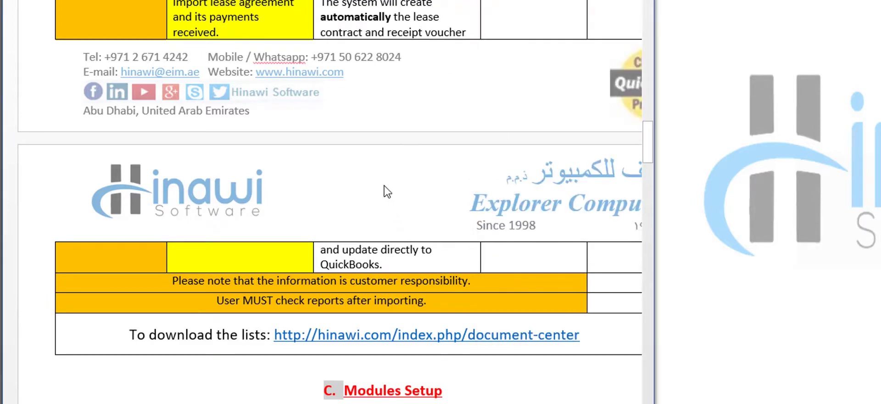
- Scroll through the lease import notes on customer responsibility and checking reports after importing
scroll(384, 190, down, 3)
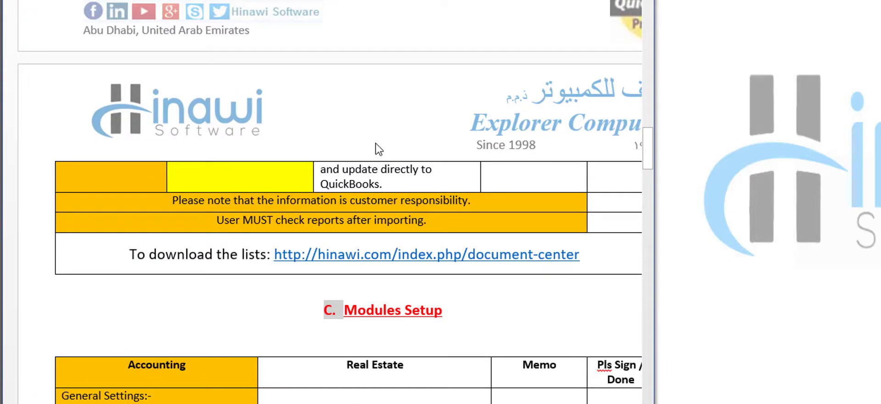
scroll(376, 132, down, 2)
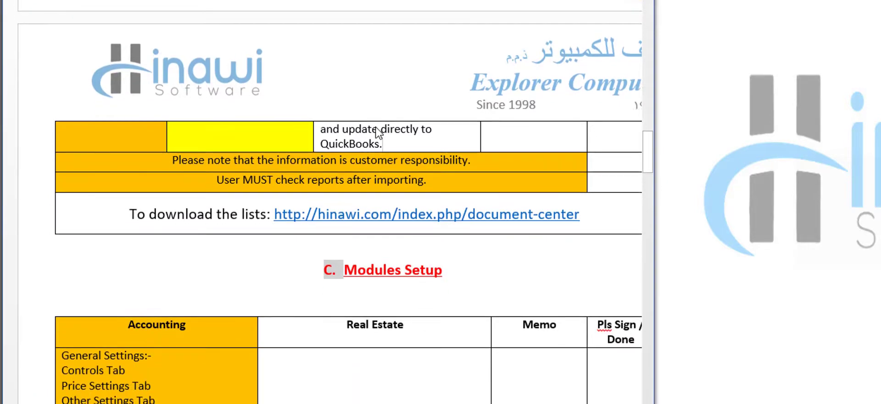
scroll(348, 128, down, 3)
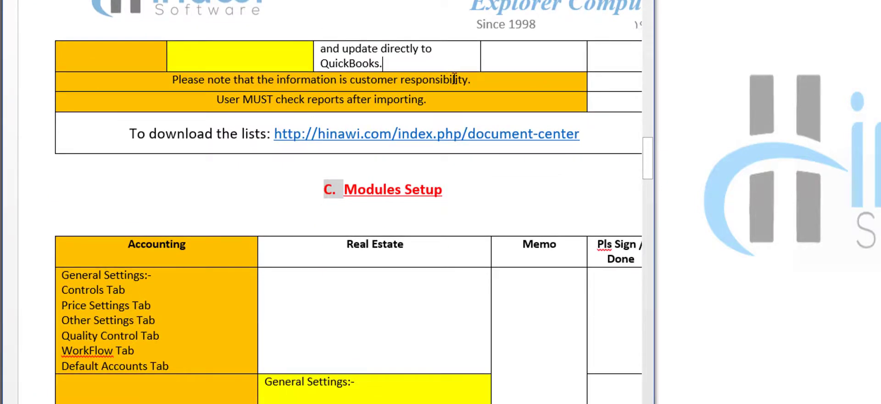
click(479, 82)
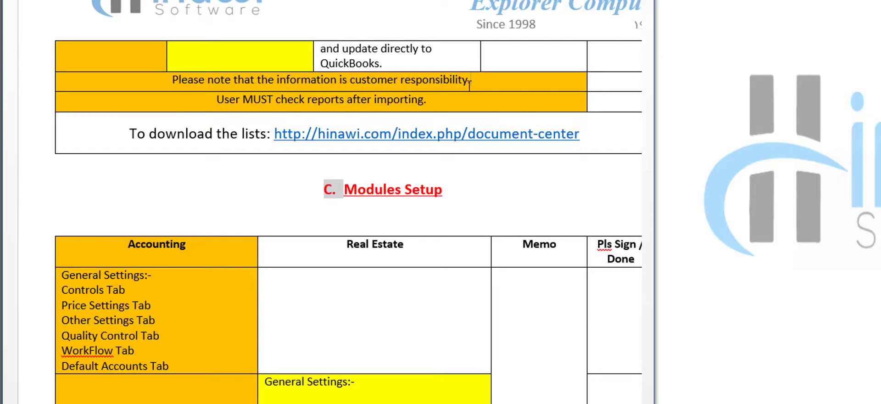
click(437, 100)
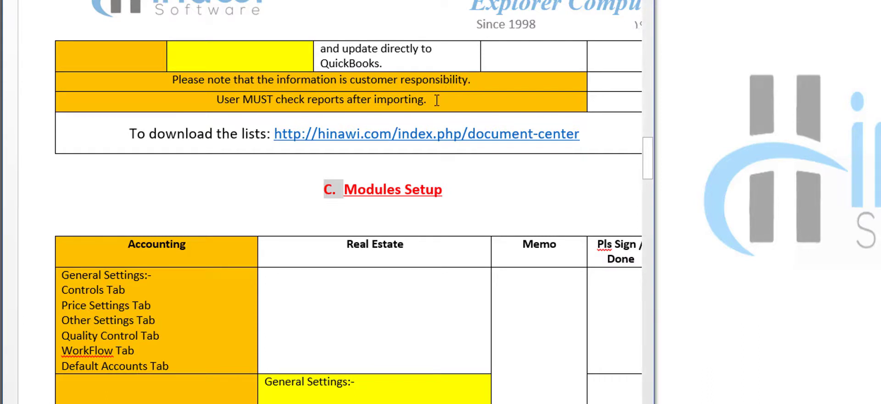
scroll(295, 191, down, 5)
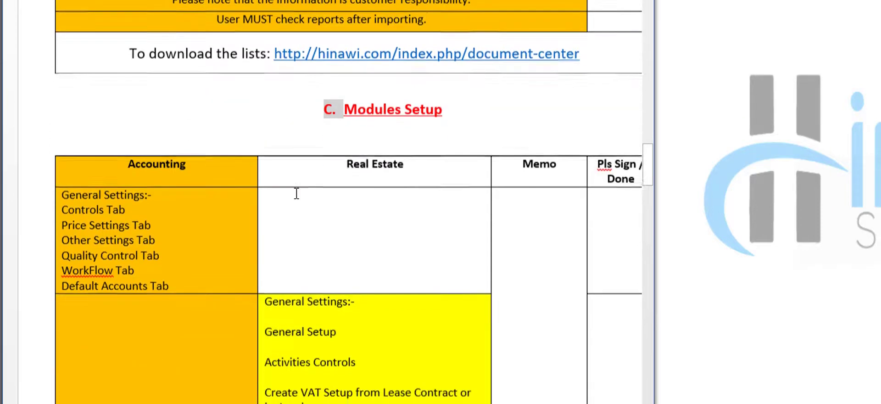
scroll(296, 193, down, 2)
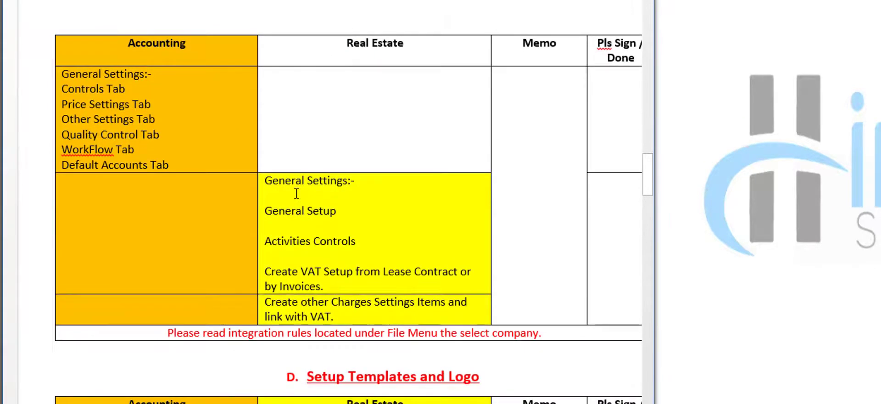
- Widen Word to show Modules Setup and go over its Controls, Other Settings, Quality Control, Default Accounts and WorkFlow items
drag(655, 220, 722, 220)
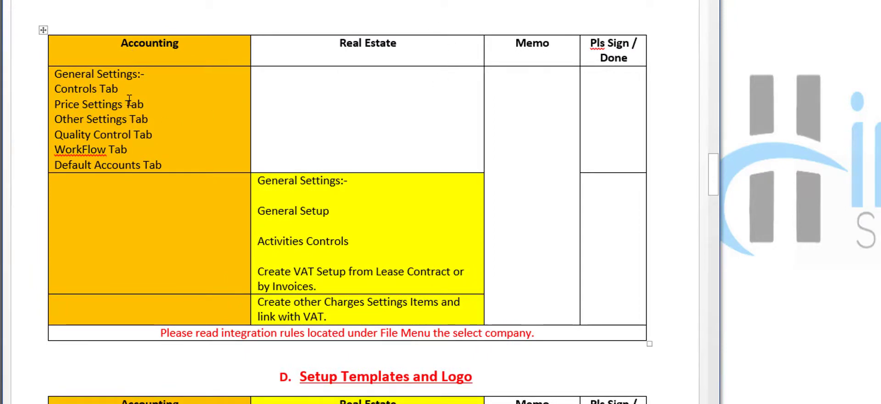
click(142, 89)
click(150, 113)
click(177, 136)
click(175, 165)
click(167, 152)
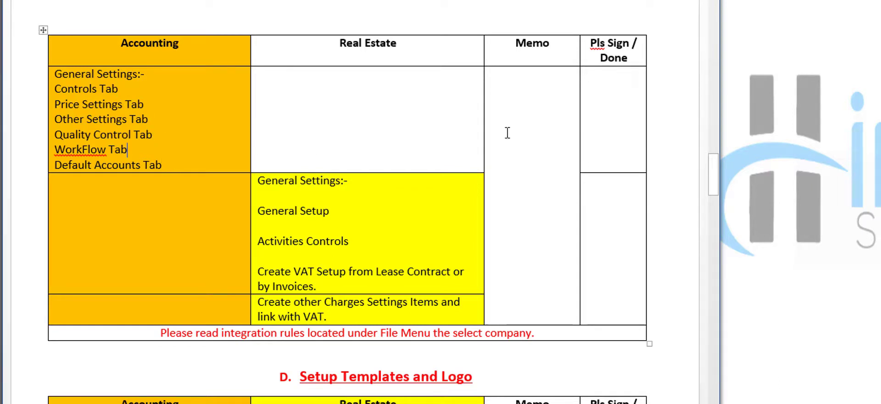
click(799, 69)
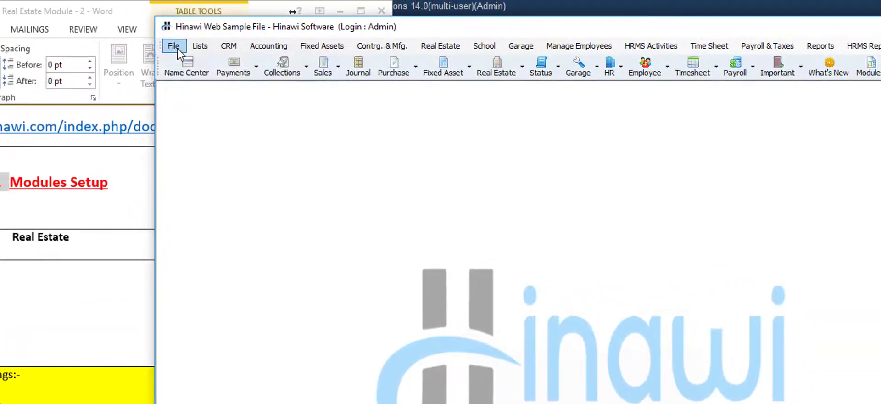
- Open Accounting & General Settings and view the Controls, Price, Other, Quality Control, Work Flow and Default Accounts tabs
click(178, 48)
mouse_move(216, 78)
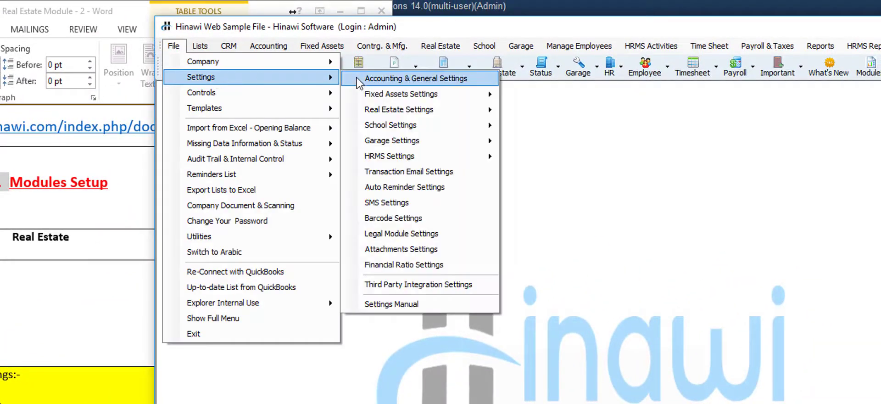
click(362, 79)
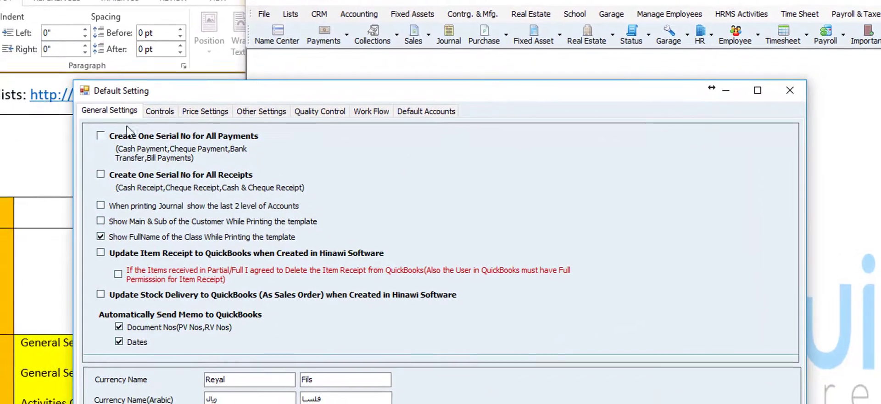
click(158, 111)
click(206, 111)
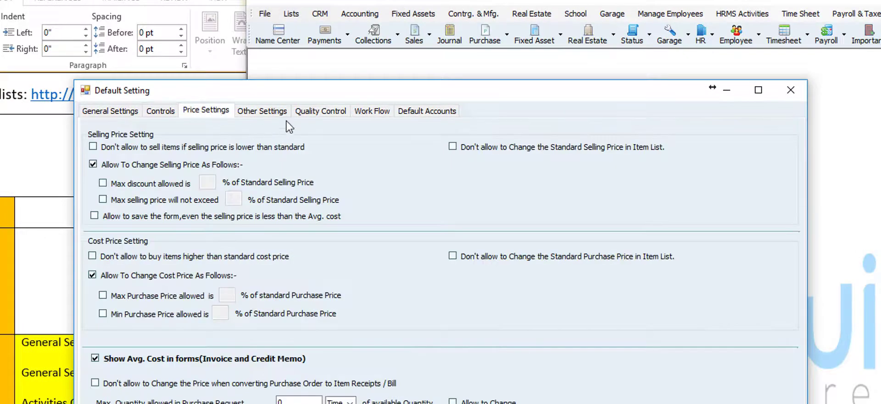
click(277, 111)
click(320, 111)
click(371, 111)
click(413, 114)
- Step back through the tabs to General Settings and close the settings window
click(376, 112)
click(323, 111)
click(262, 111)
click(205, 111)
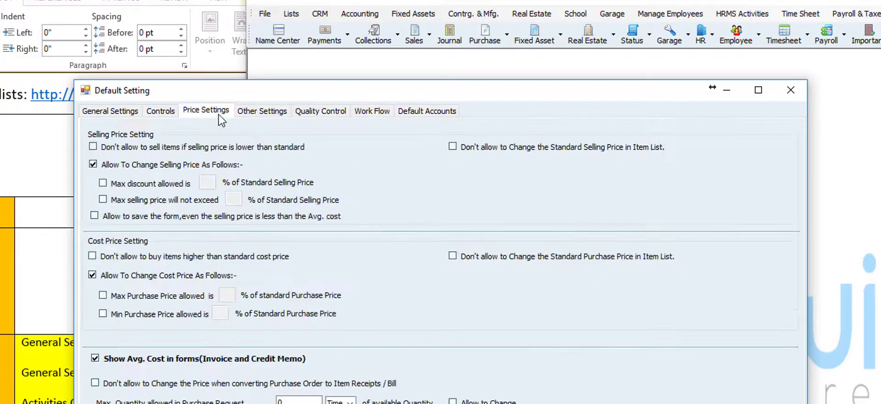
click(154, 114)
click(103, 113)
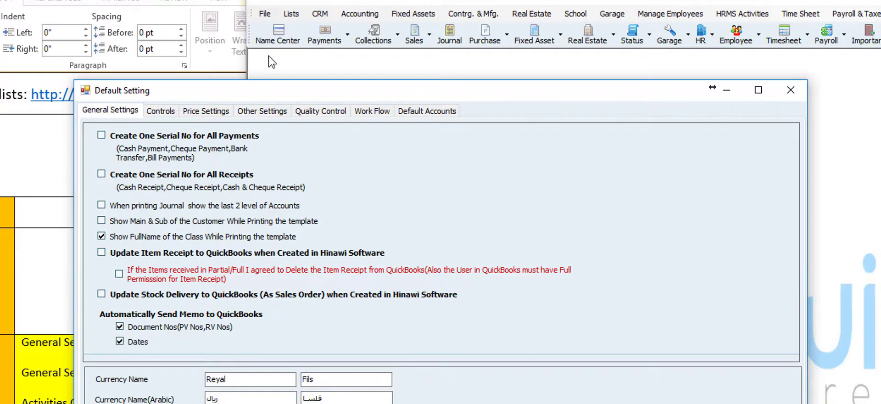
click(413, 402)
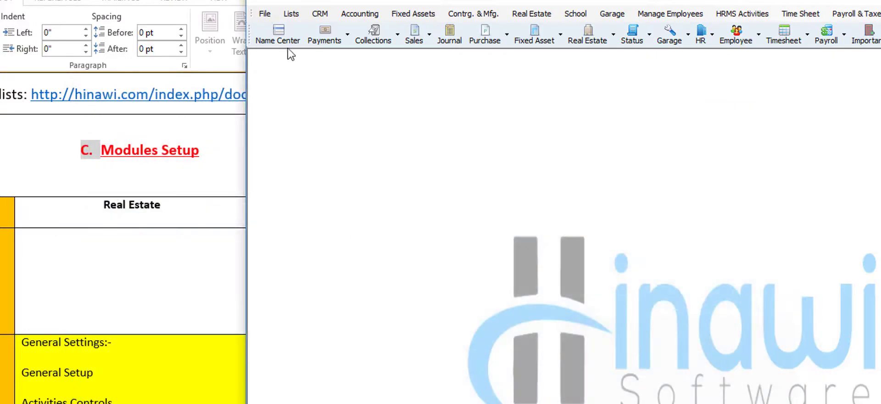
- Show the File > Company menu where the company integration rules live
click(264, 14)
mouse_move(271, 29)
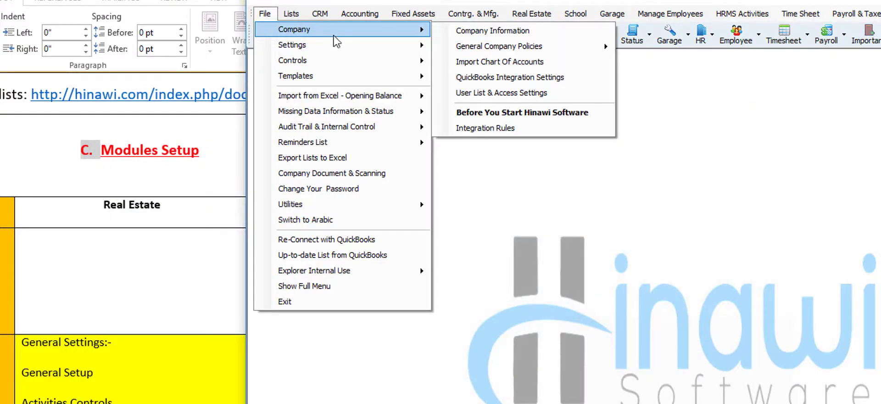
mouse_move(595, 47)
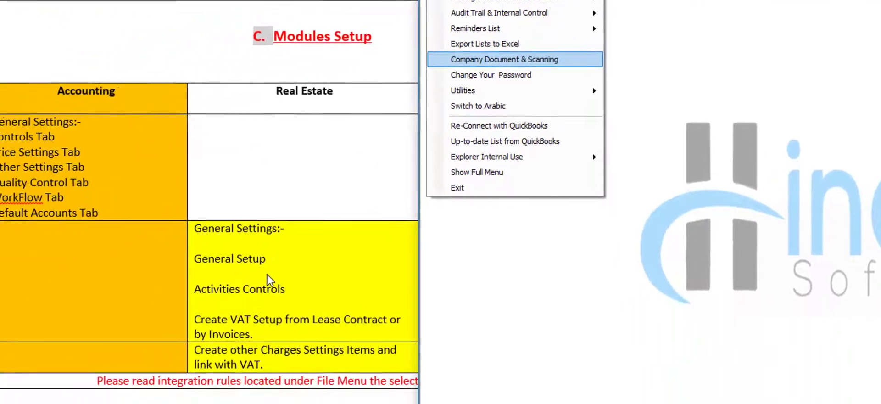
scroll(332, 232, down, 3)
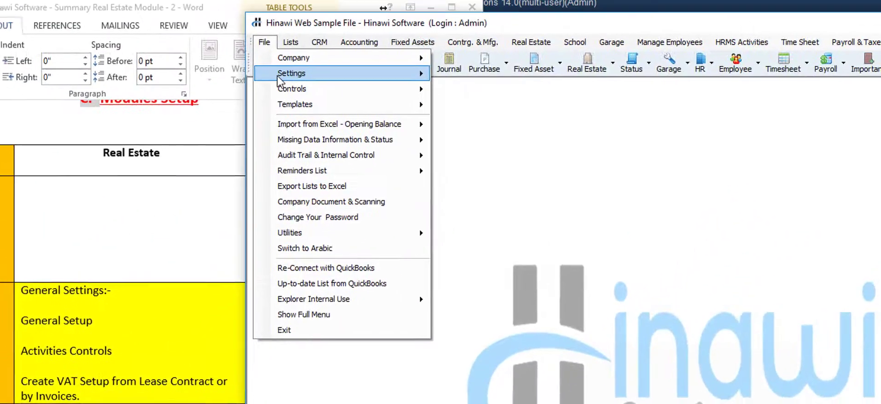
- Review the Real Estate General Settings and the contract activity Controls grid, then close the window
mouse_move(286, 76)
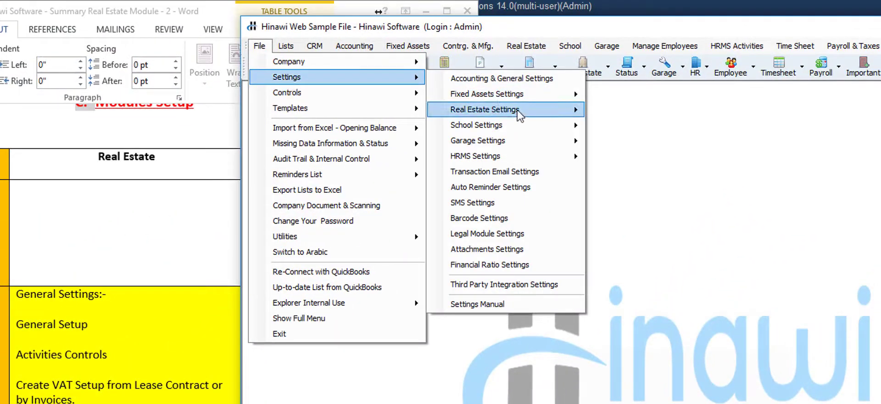
mouse_move(519, 113)
click(642, 110)
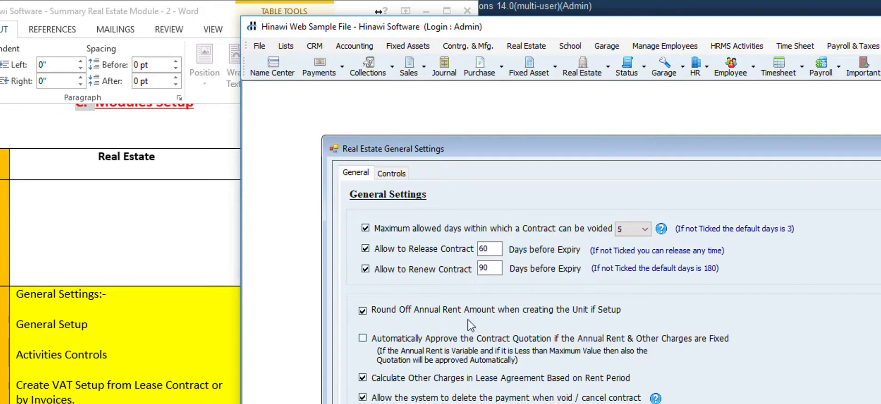
click(393, 174)
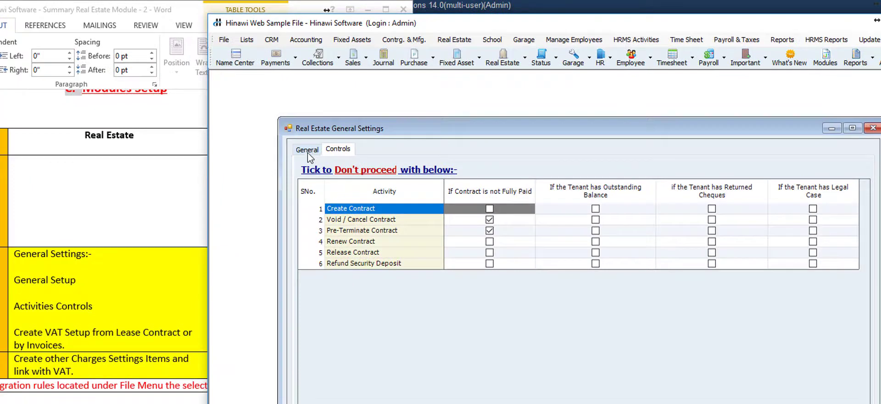
click(353, 172)
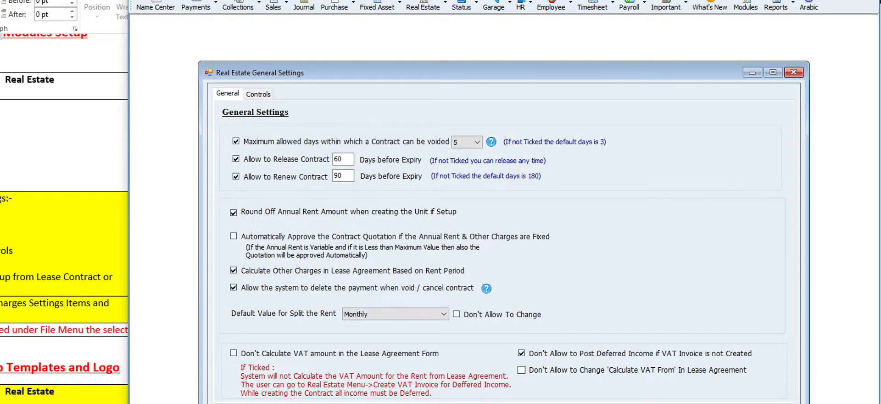
key(Escape)
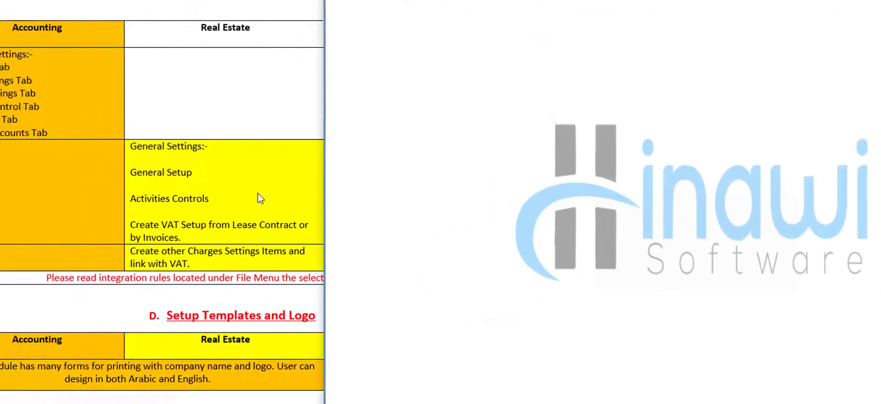
- Scroll the Word checklist to section D, Setup Templates and Logo, then switch to Hinawi Software's File menu
click(62, 246)
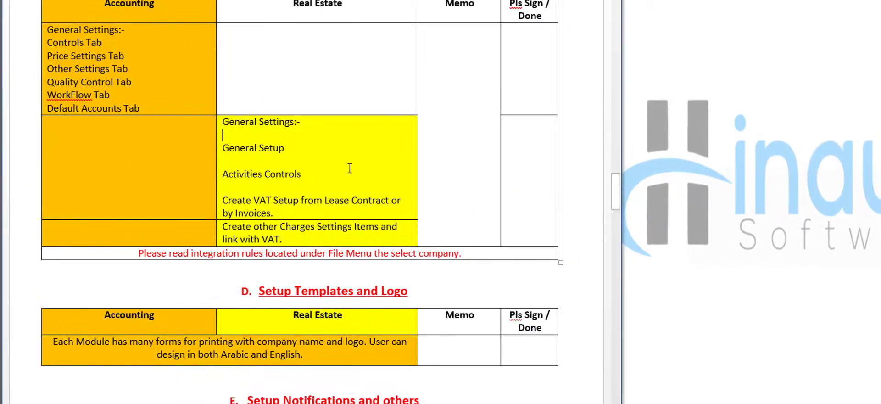
scroll(350, 168, down, 5)
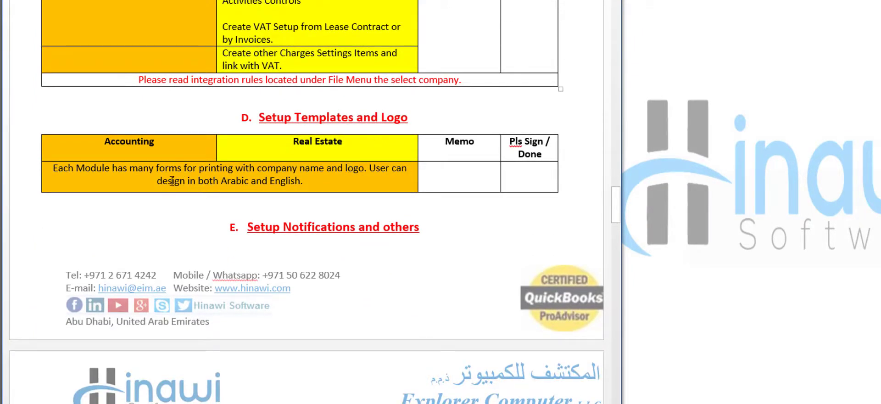
click(684, 105)
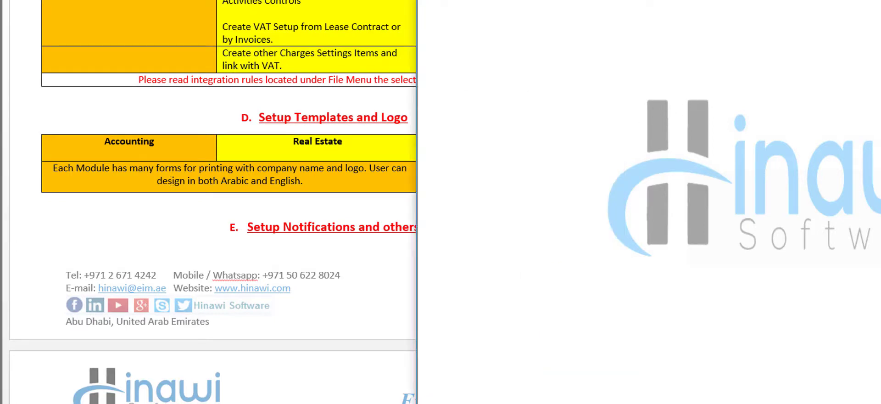
click(246, 19)
- Show the File > Templates > Real Estate templates, such as Tenancy Contract and Renewal Notice, then return to Word
mouse_move(258, 50)
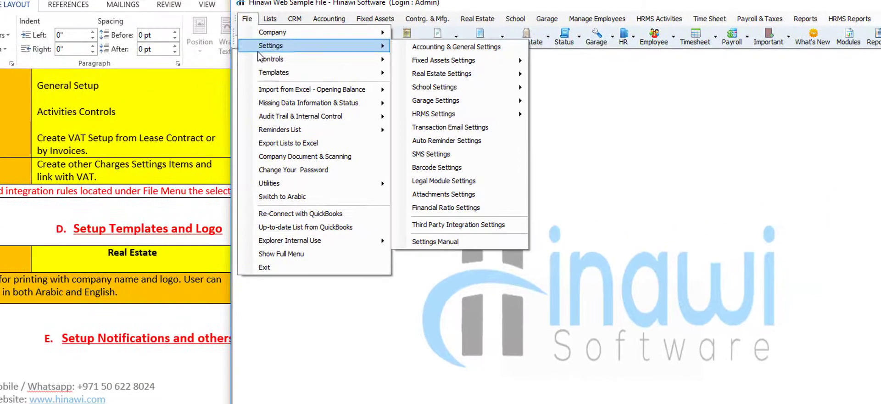
mouse_move(275, 72)
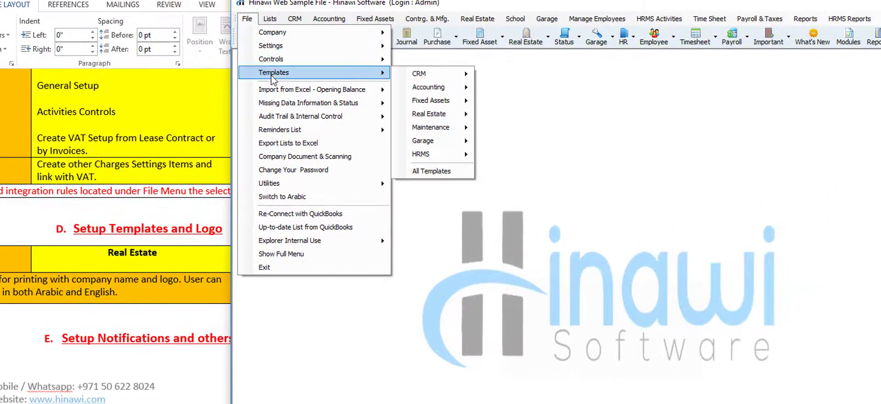
mouse_move(435, 101)
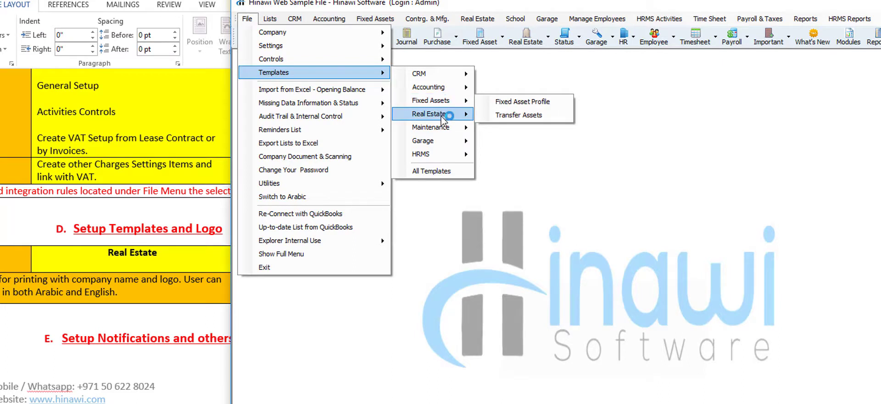
mouse_move(435, 114)
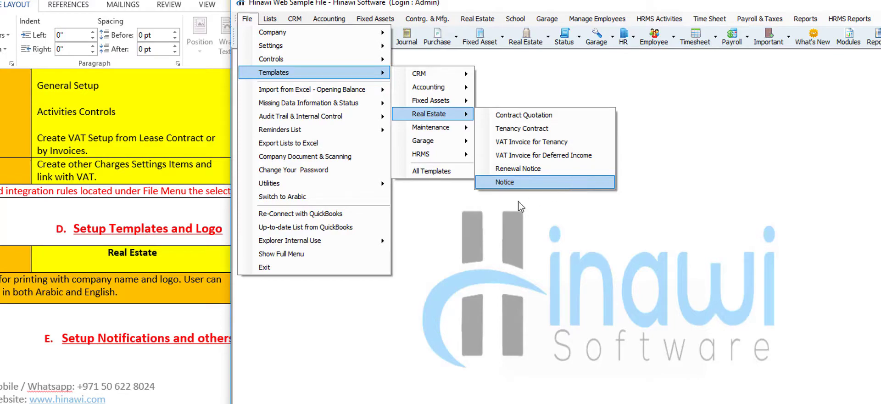
click(144, 233)
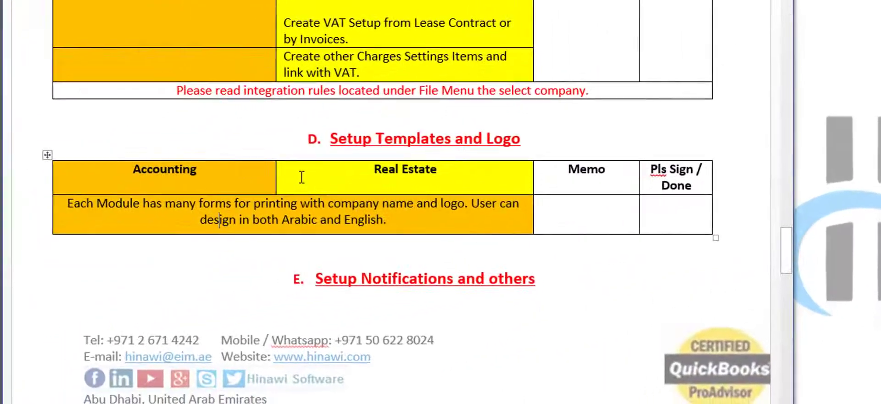
- Insert a page break before the 'E. Setup Notifications and others' heading with Ctrl+Enter
scroll(303, 177, down, 5)
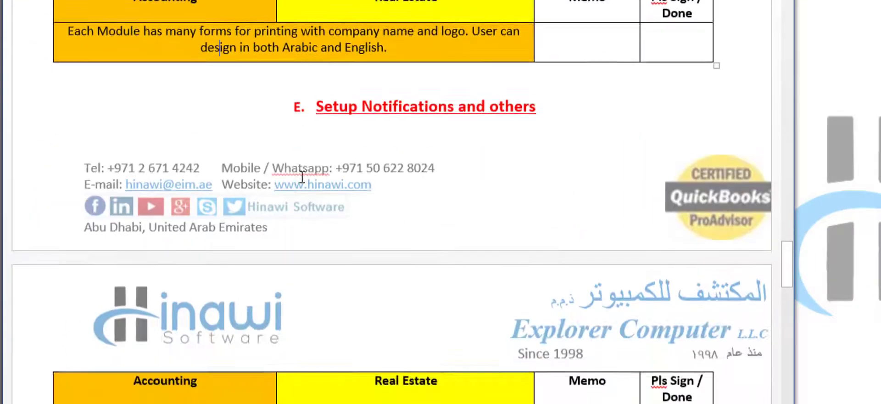
click(259, 100)
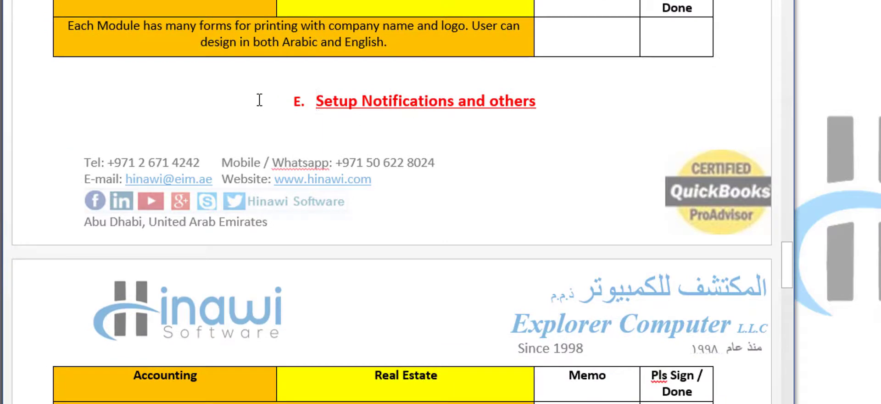
key(ctrl+Return)
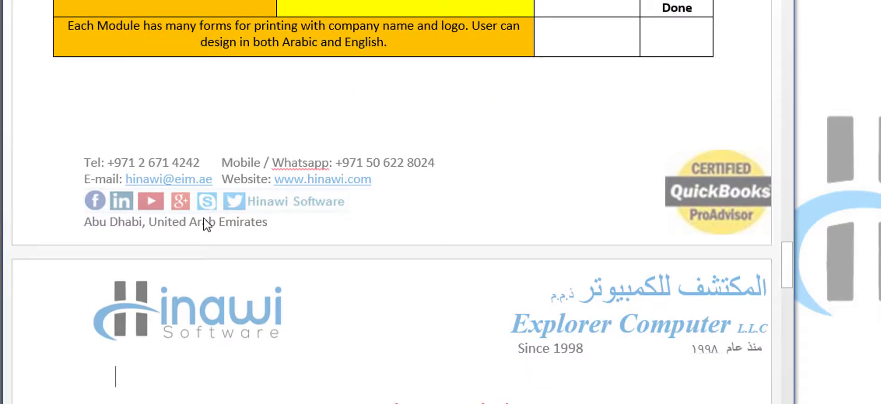
scroll(167, 327, down, 6)
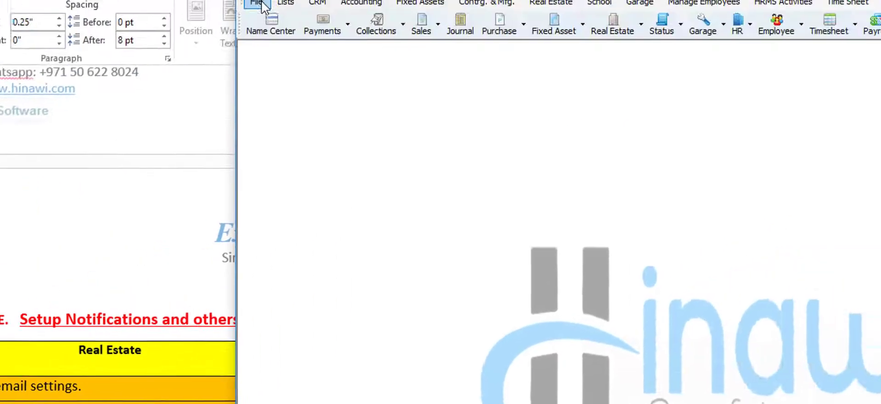
click(195, 31)
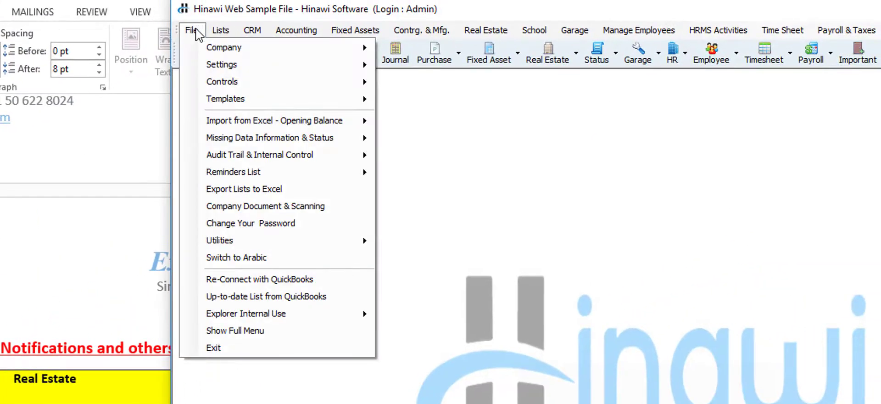
mouse_move(229, 68)
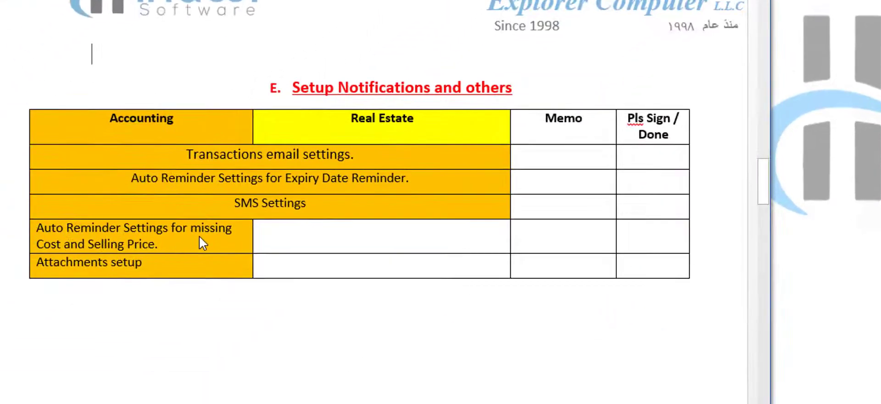
click(199, 236)
click(185, 263)
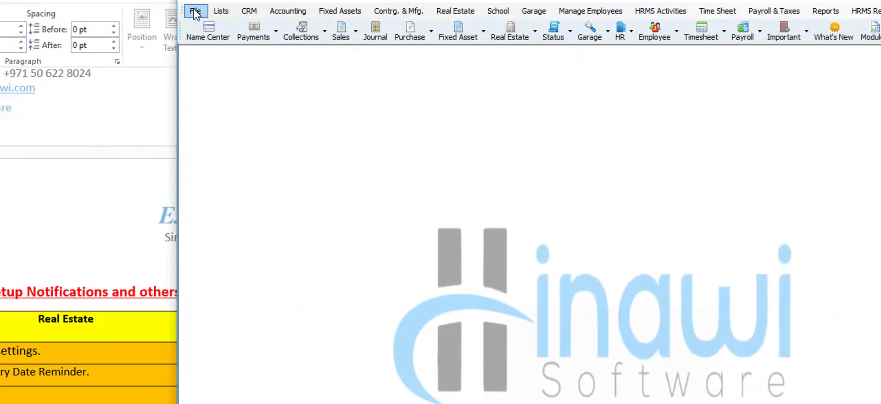
click(195, 12)
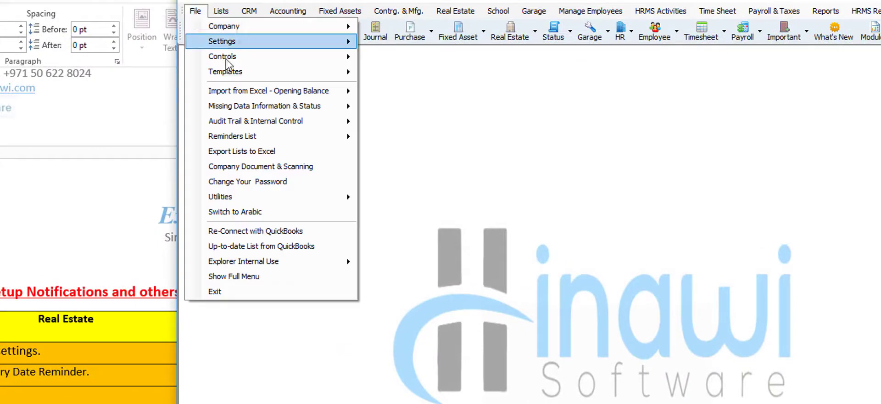
mouse_move(284, 108)
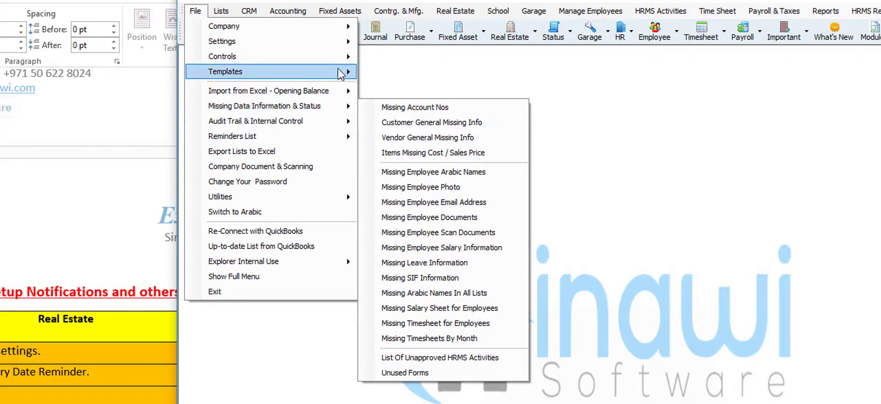
mouse_move(337, 41)
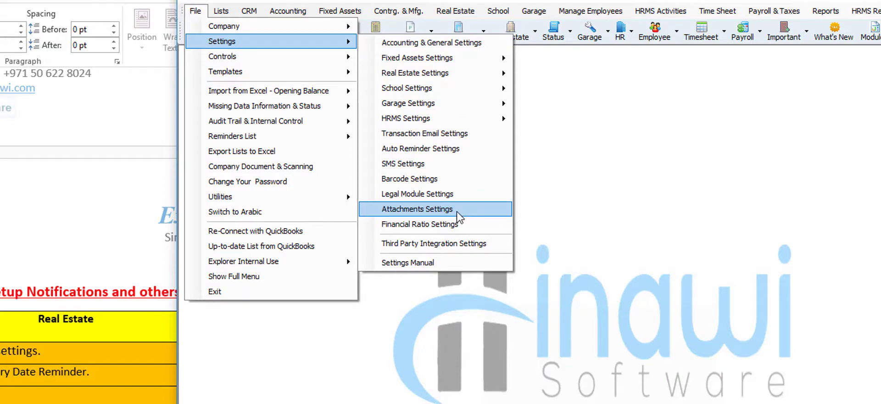
click(628, 226)
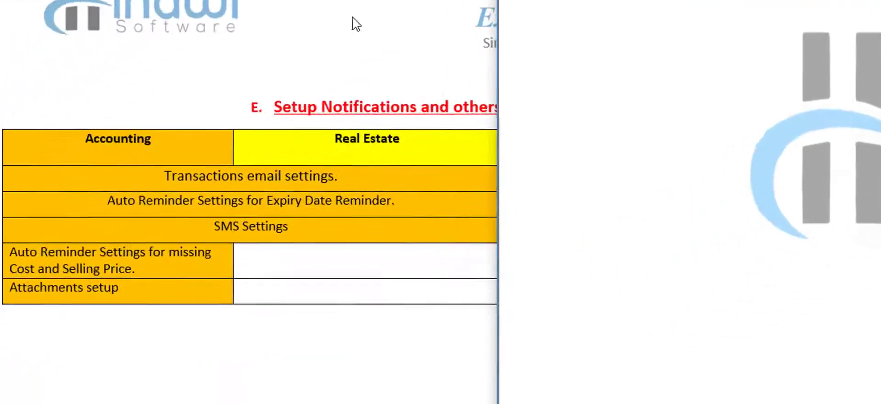
click(178, 253)
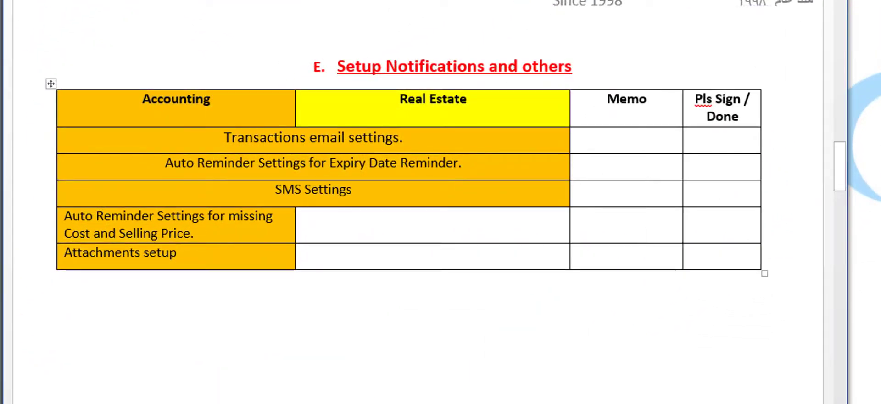
- Scroll up to the checklist's section overview, place the cursor after 'Enter Activities.', and scroll back down
scroll(447, 80, up, 2)
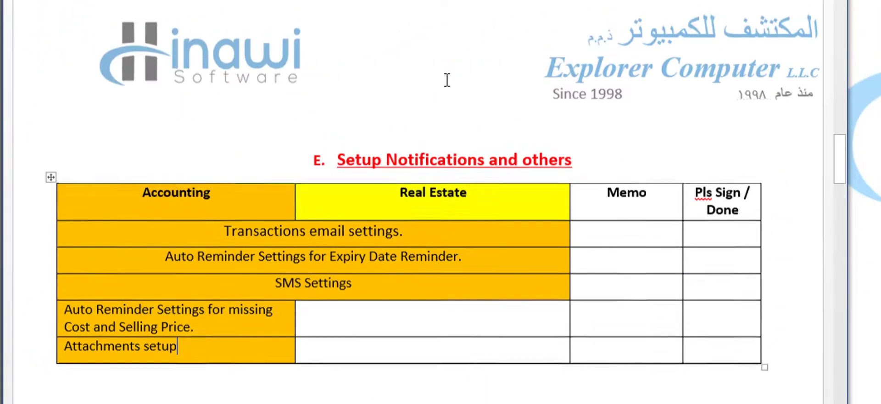
scroll(445, 80, up, 2)
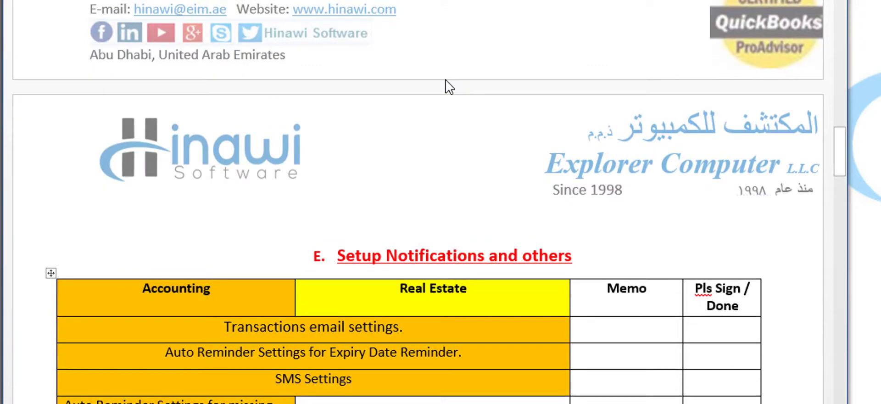
scroll(445, 81, up, 10)
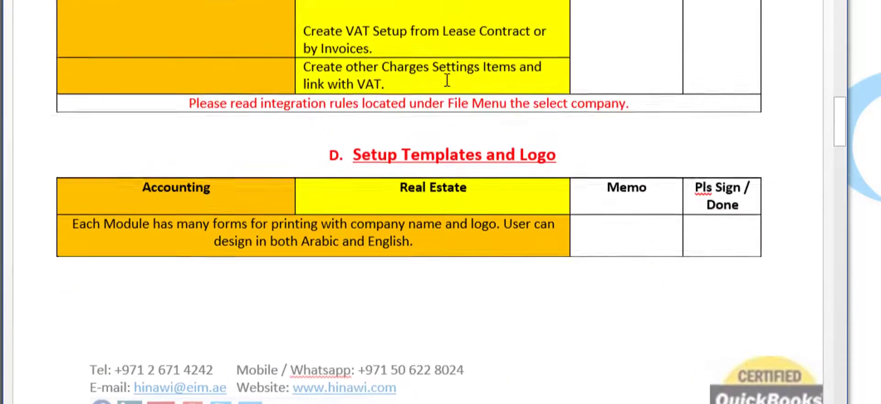
scroll(445, 82, up, 10)
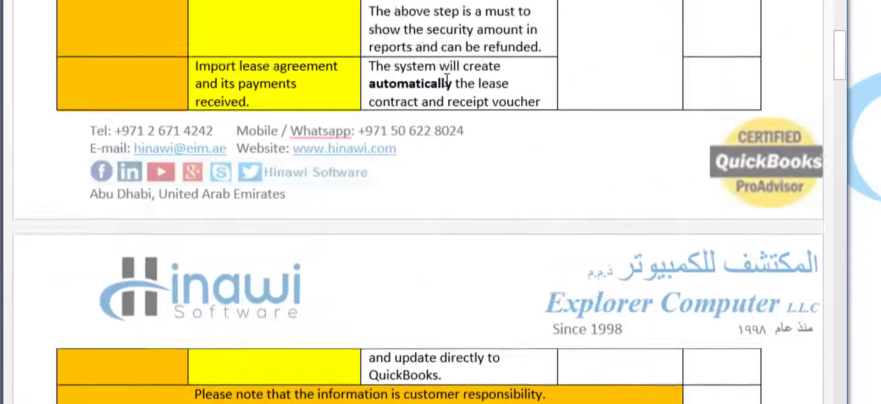
scroll(447, 80, up, 12)
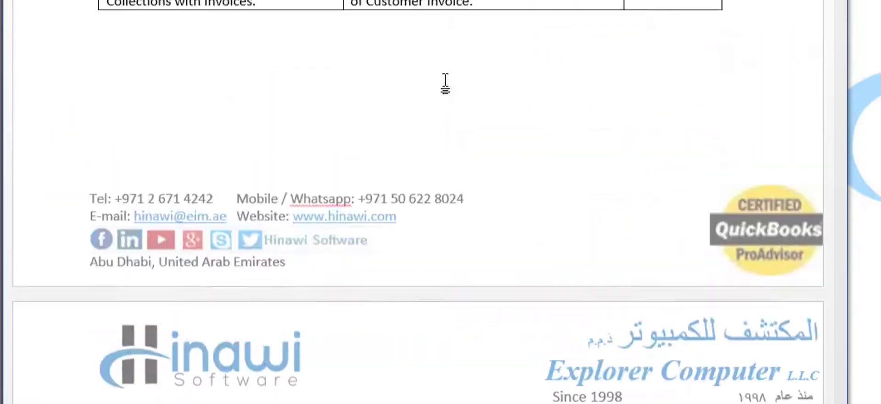
scroll(446, 80, up, 12)
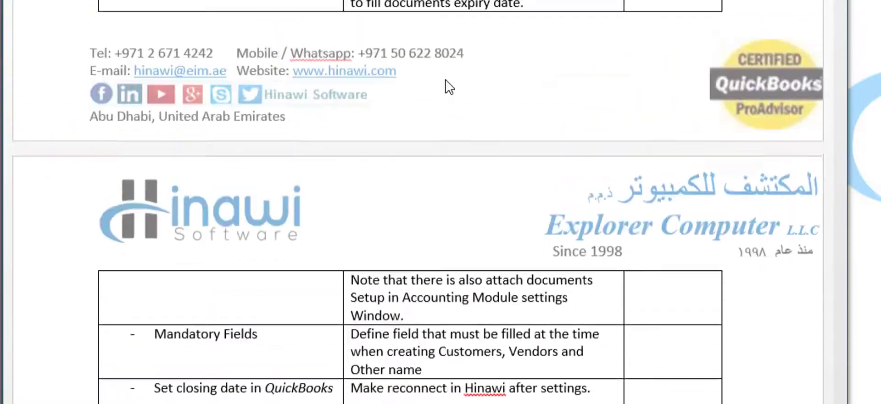
scroll(447, 80, up, 5)
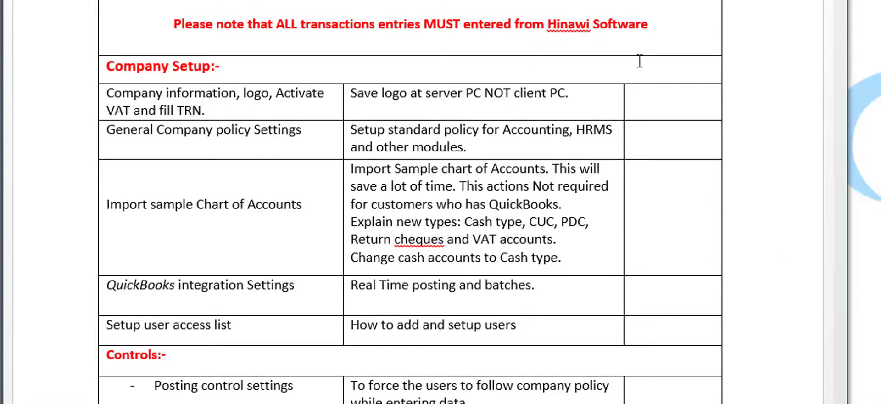
scroll(566, 83, up, 3)
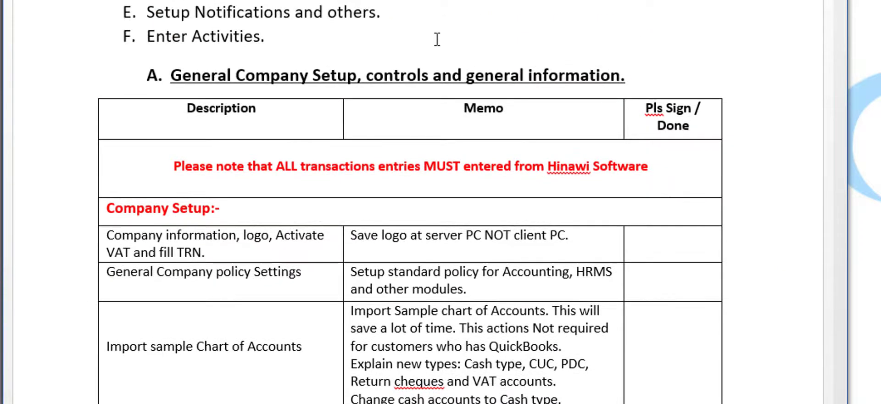
click(299, 38)
scroll(408, 64, down, 4)
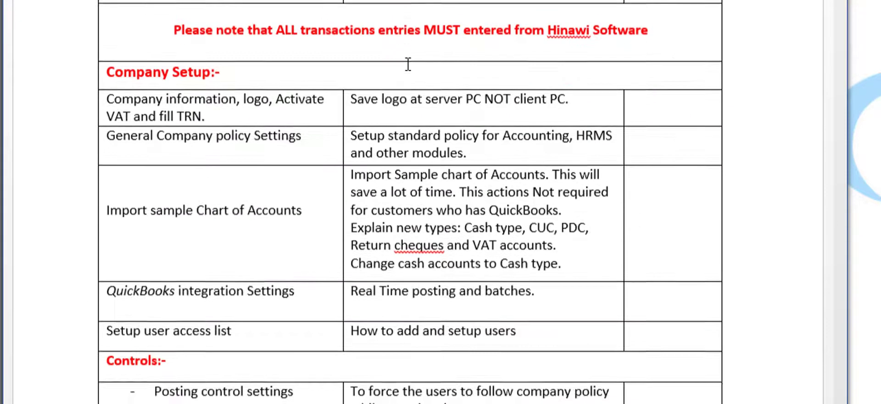
scroll(407, 65, down, 20)
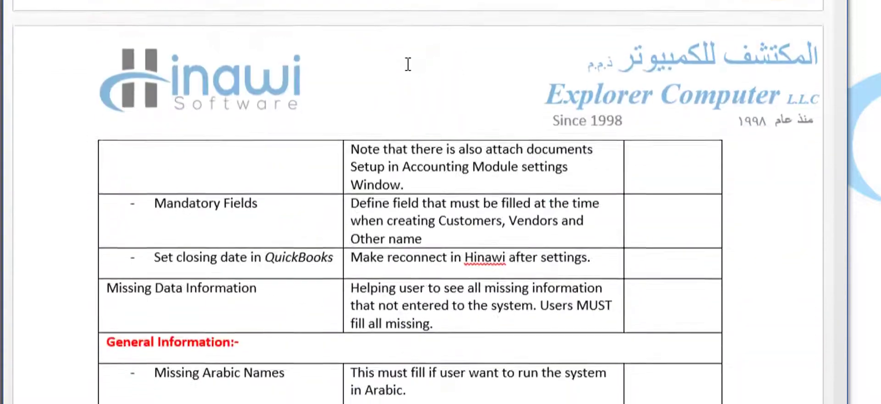
scroll(402, 82, down, 6)
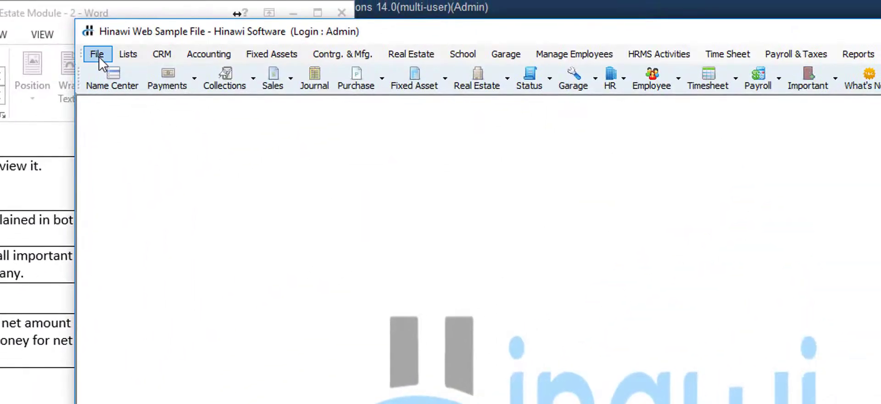
- Browse File > Update to QuickBooks > Opening Balance Update, then show the Real Estate command list
click(167, 9)
mouse_move(111, 78)
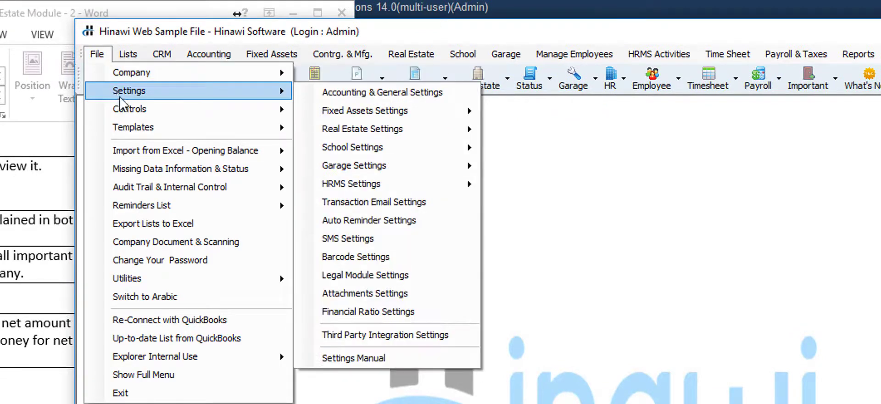
mouse_move(158, 152)
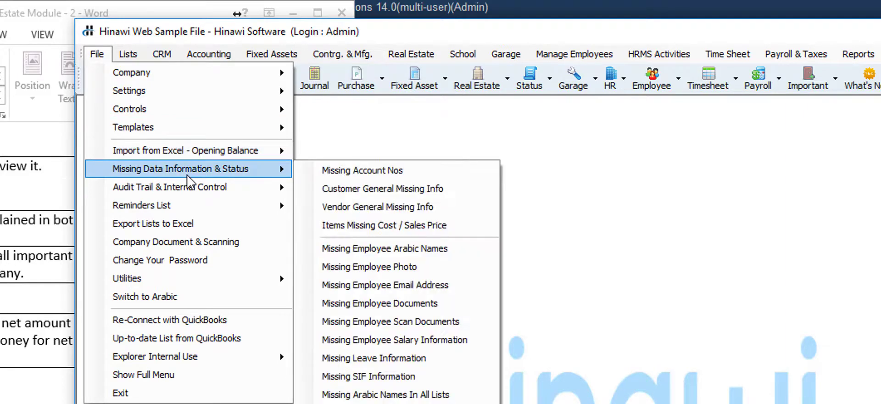
mouse_move(194, 188)
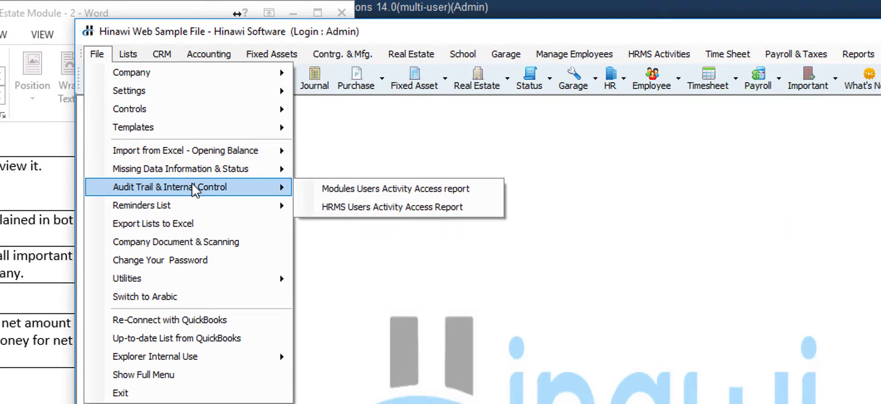
mouse_move(799, 56)
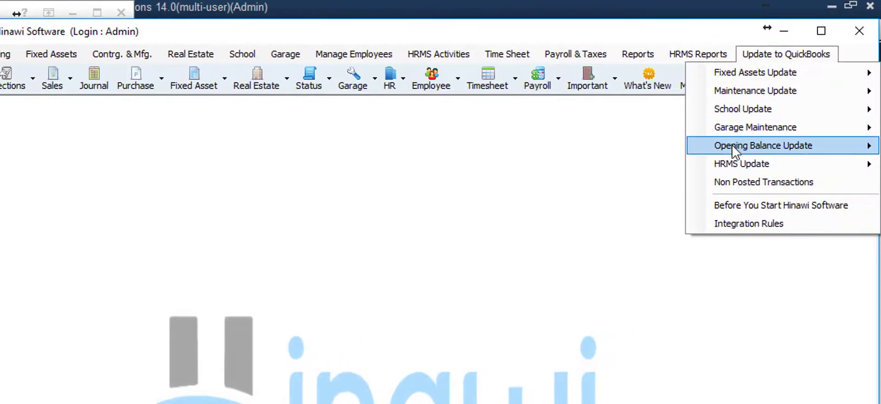
mouse_move(732, 144)
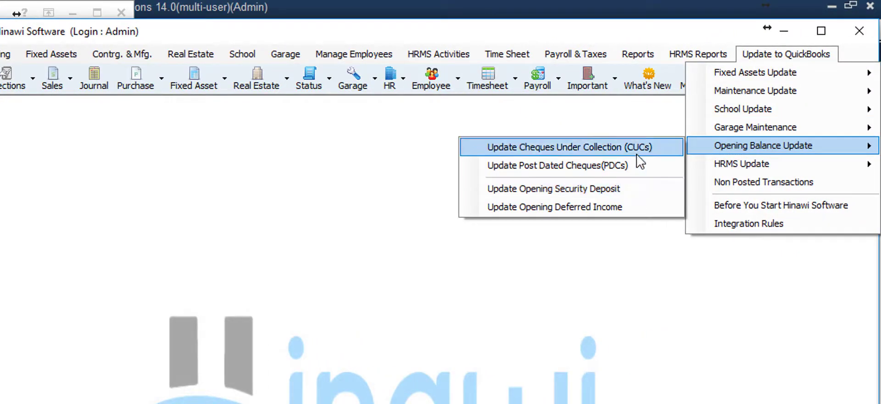
mouse_move(186, 56)
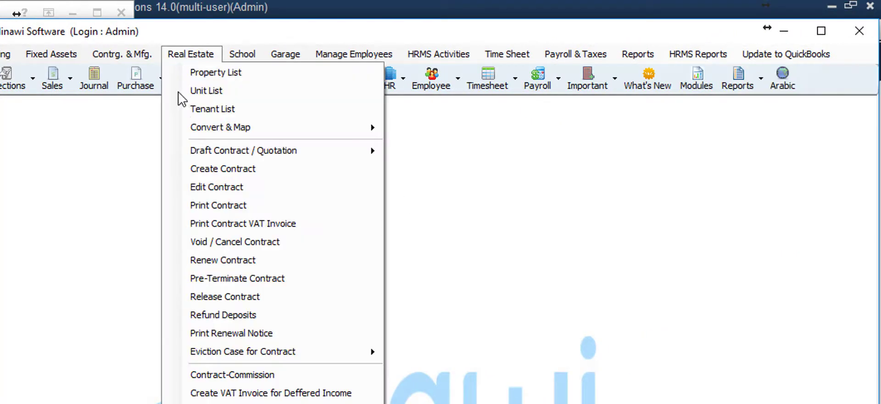
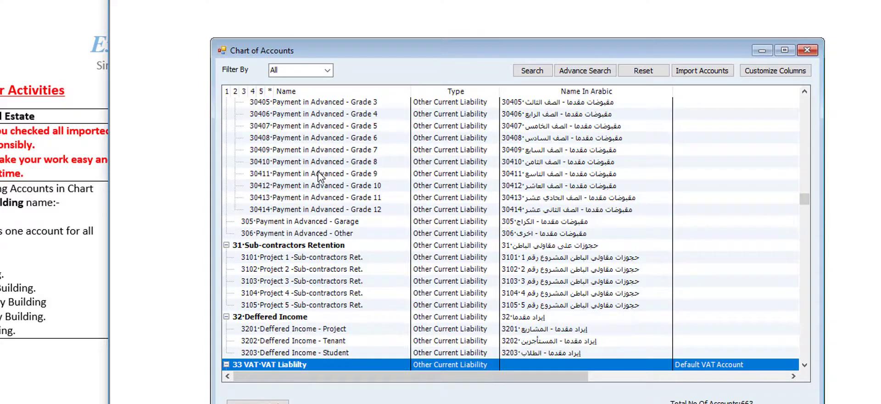
- Review the 32 Deferred Income, 33 Security Deposit and 3303 Security Deposit - Tenant accounts
scroll(320, 177, down, 2)
click(319, 247)
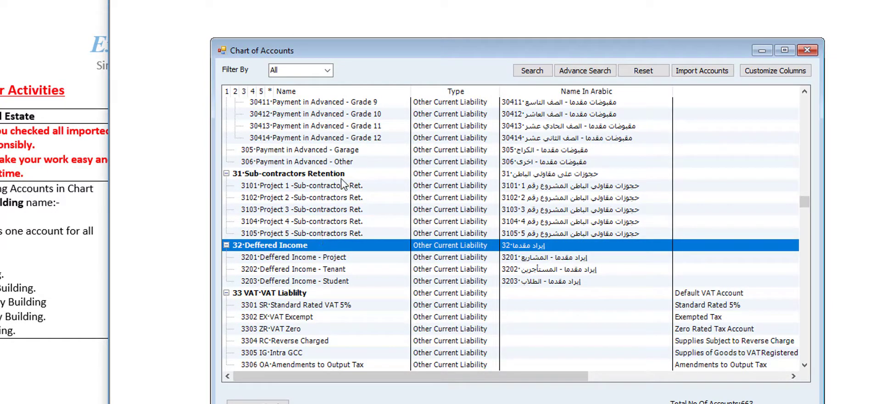
scroll(352, 201, up, 2)
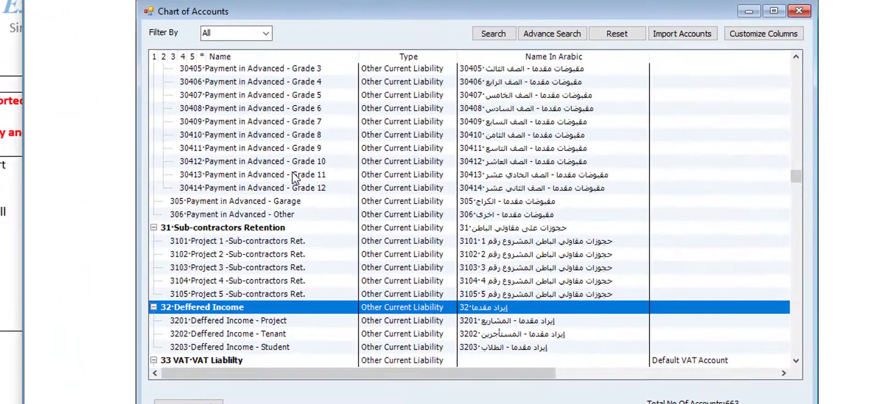
scroll(351, 201, down, 4)
scroll(295, 178, down, 2)
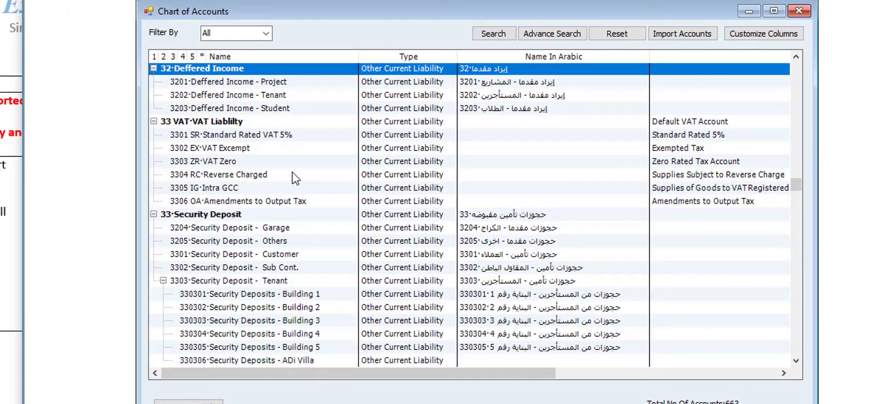
click(277, 213)
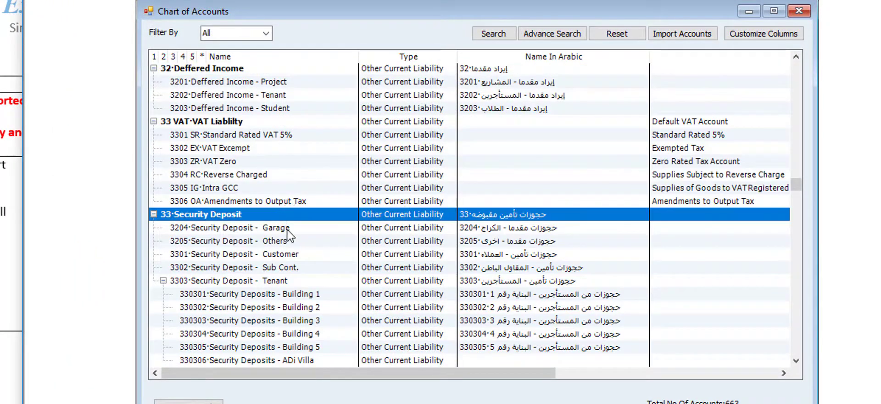
scroll(287, 230, down, 4)
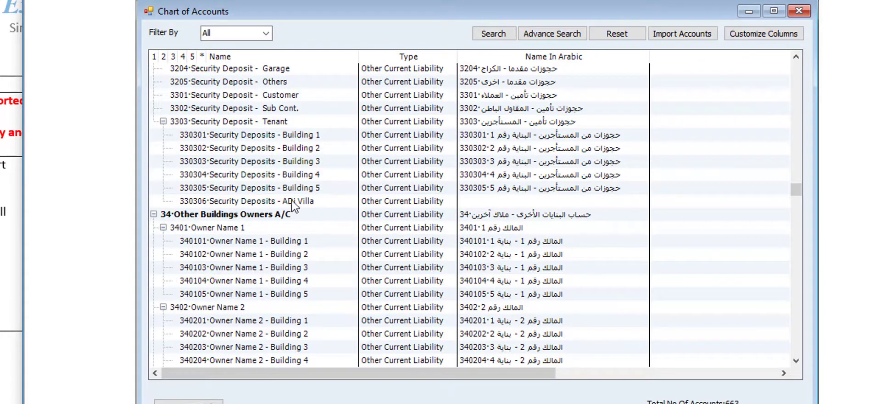
click(315, 127)
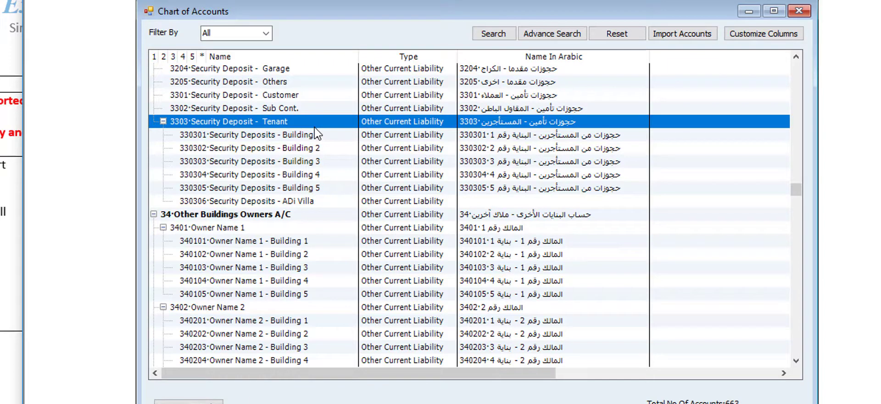
- Check the 43 Income - Rental accounts for Building 1 and Building 4, then return to the checklist
scroll(311, 186, down, 6)
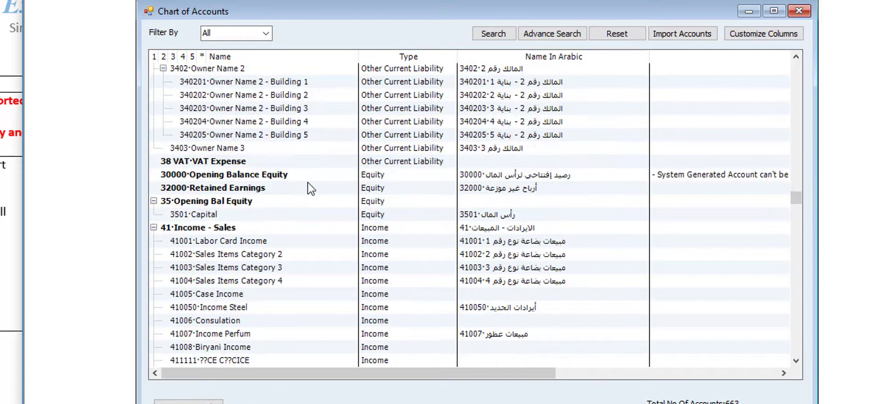
scroll(311, 188, down, 4)
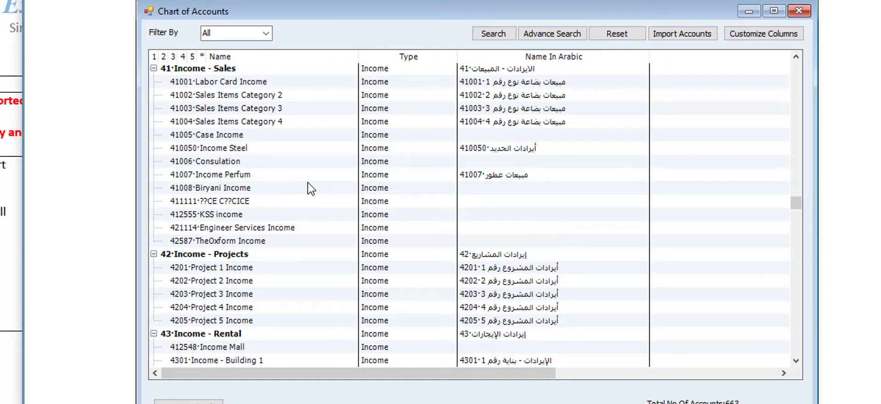
scroll(311, 188, down, 2)
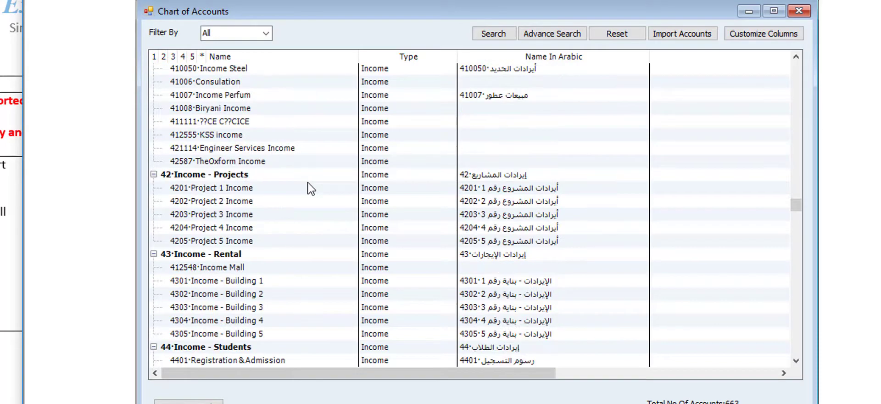
click(272, 255)
scroll(271, 255, down, 2)
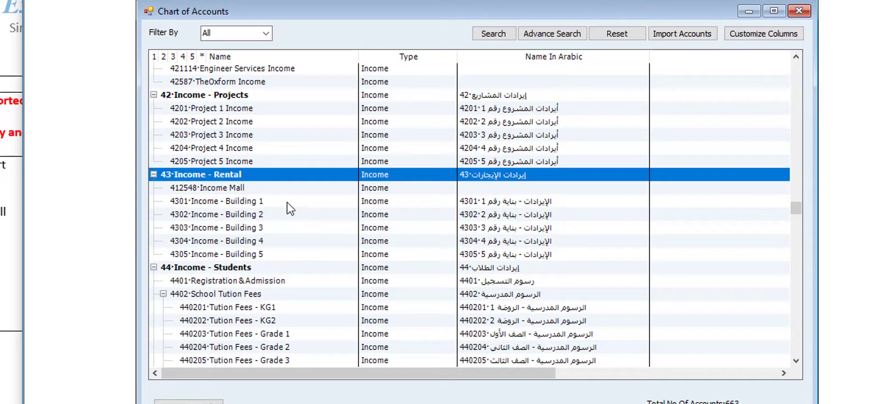
click(287, 202)
click(289, 241)
scroll(289, 246, down, 2)
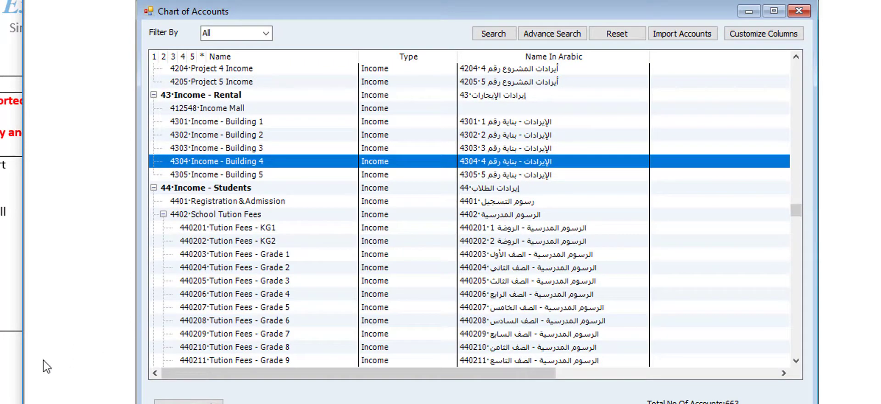
click(50, 307)
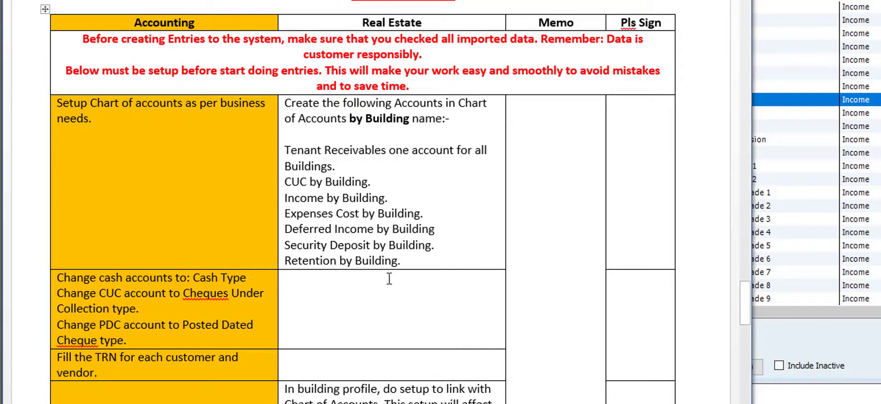
scroll(372, 295, down, 4)
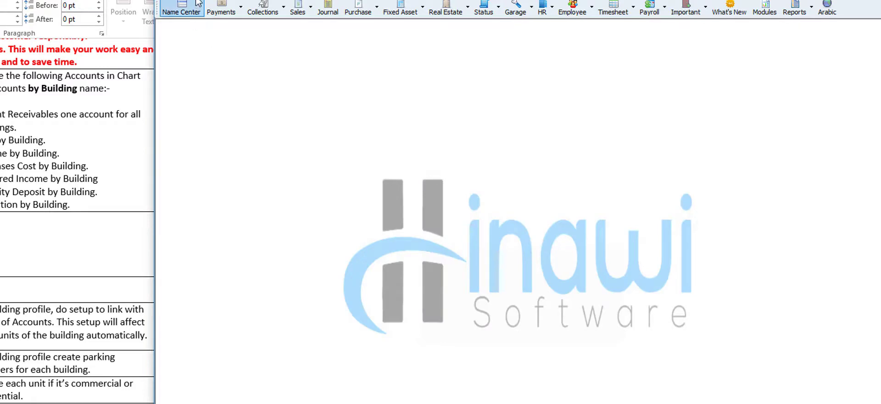
click(195, 13)
click(200, 3)
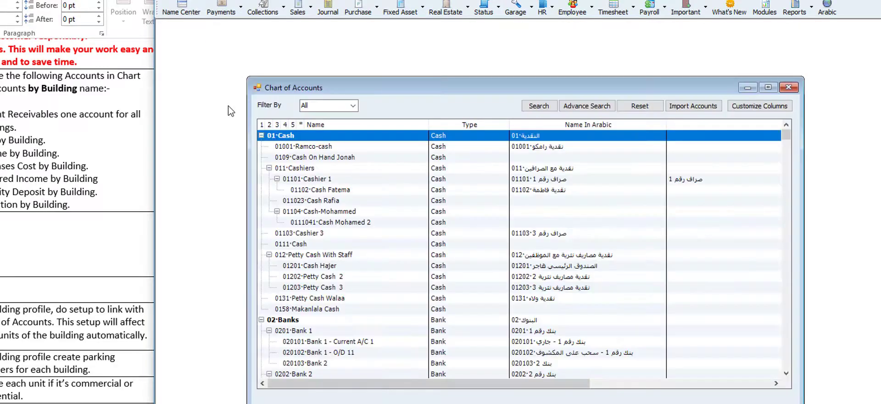
click(311, 183)
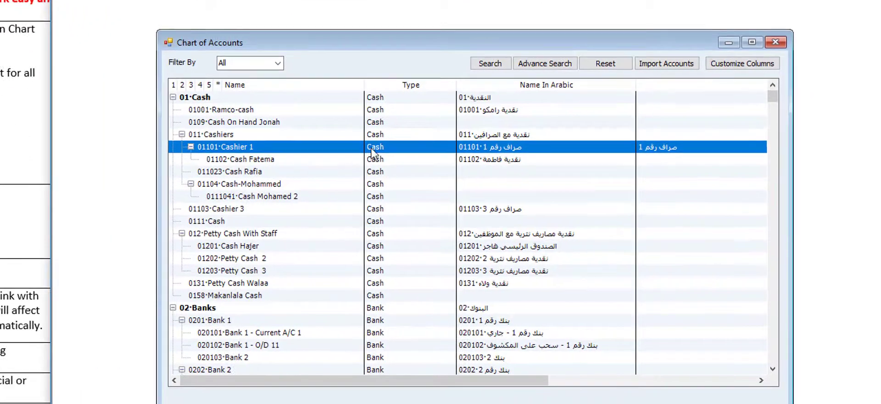
click(393, 134)
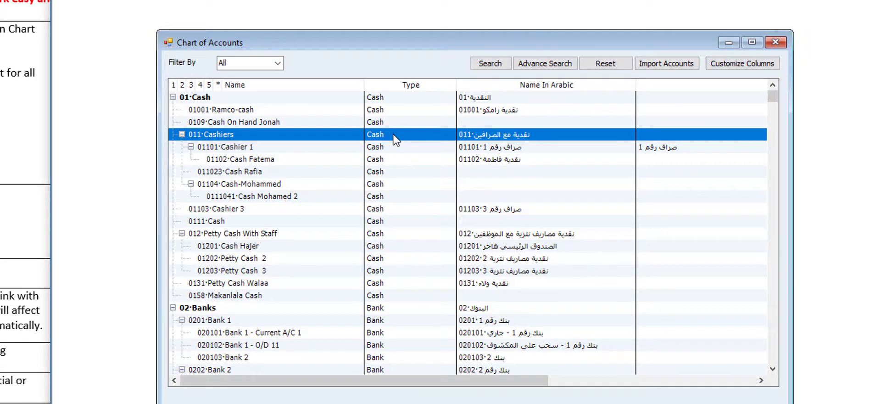
click(390, 308)
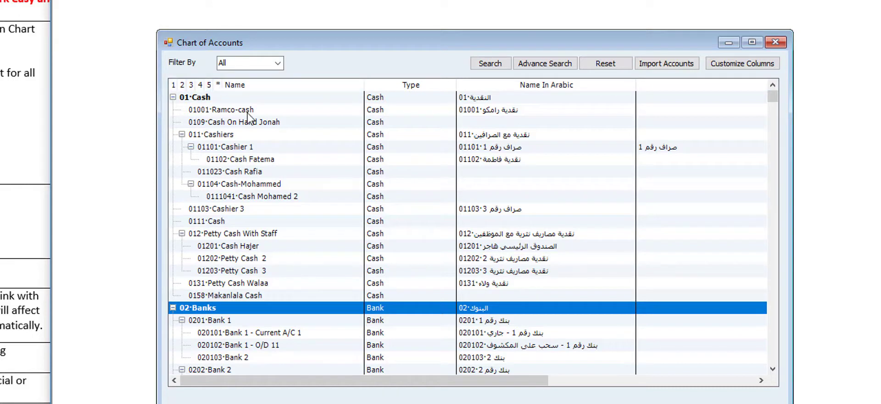
click(381, 100)
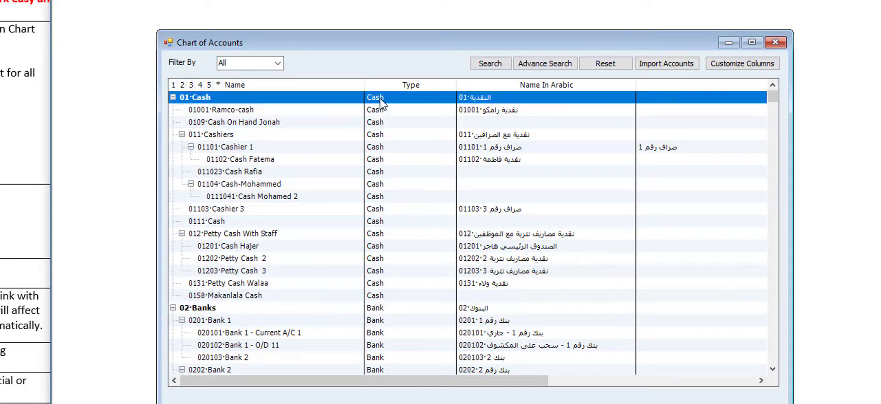
right_click(381, 102)
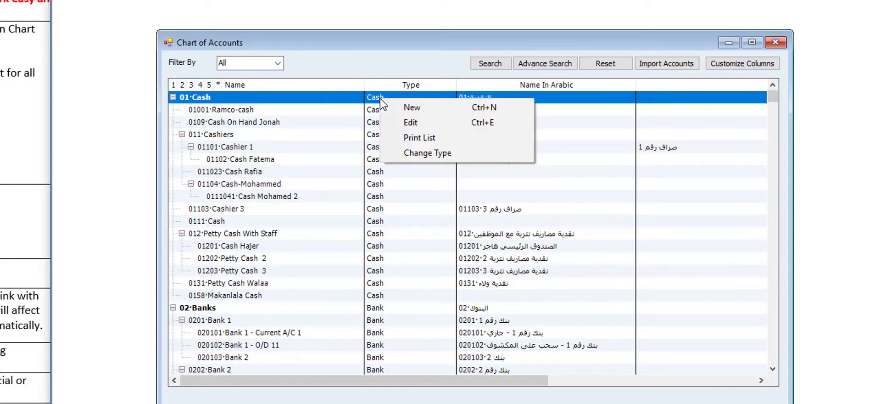
click(415, 153)
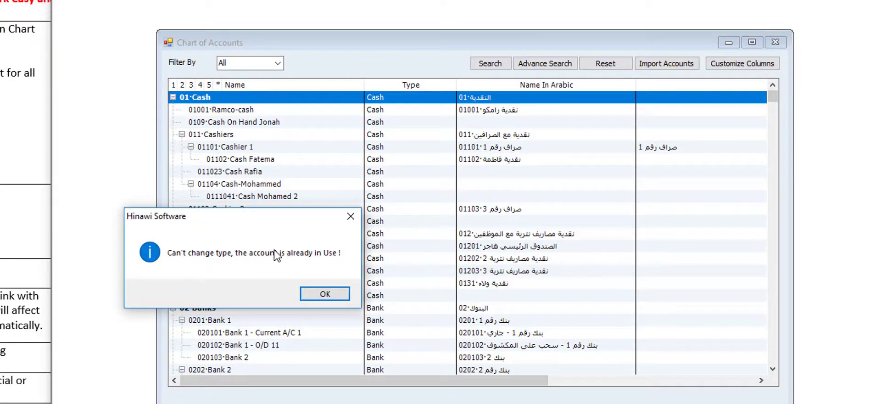
click(325, 294)
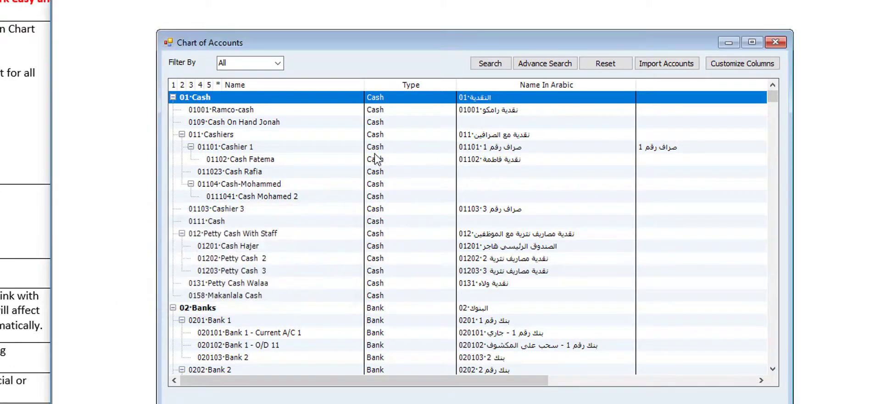
right_click(398, 102)
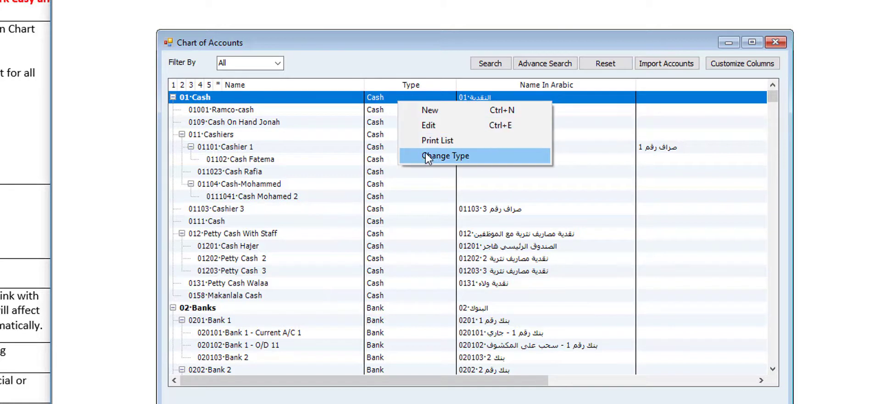
click(285, 169)
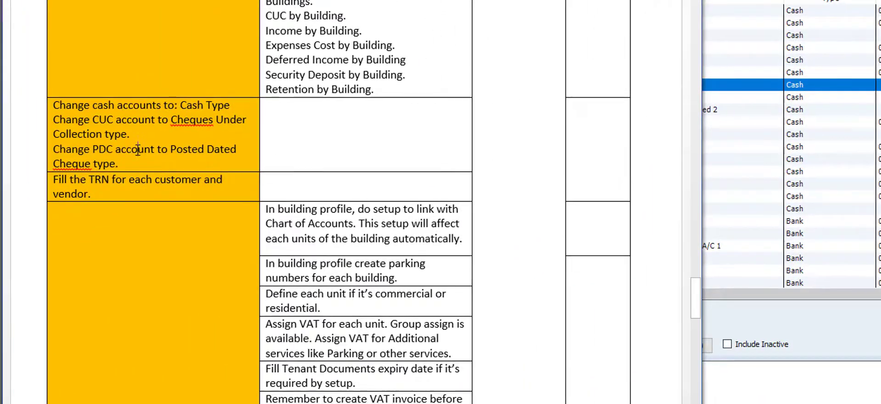
- Check the 0300 Cheque Under Collection and 0295 Discount Cheque accounts, leaving their types unchanged
click(732, 232)
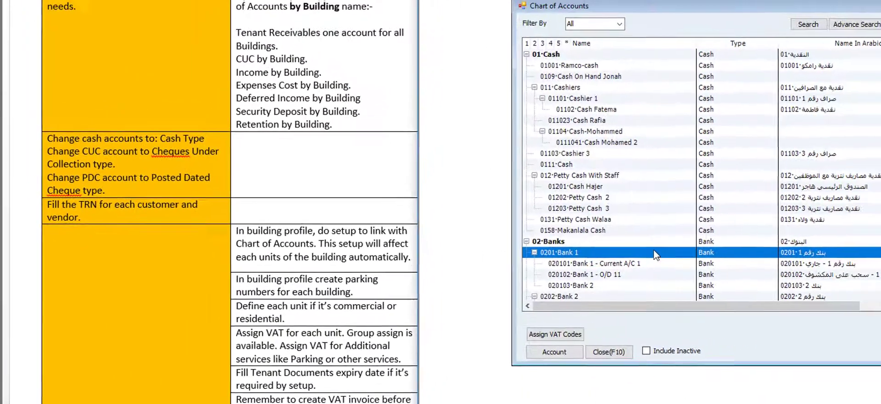
scroll(730, 232, down, 4)
scroll(647, 253, down, 4)
scroll(647, 253, down, 4)
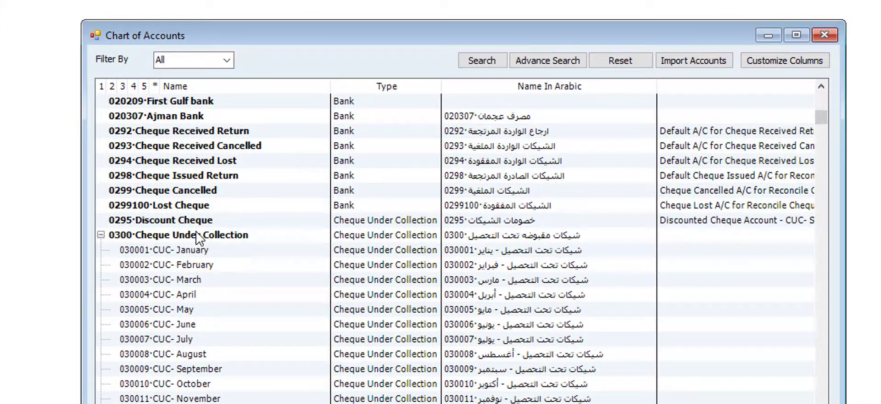
click(197, 235)
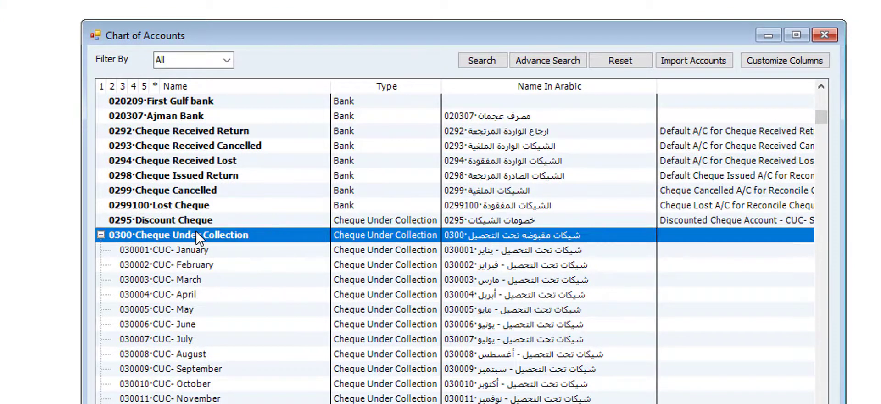
right_click(307, 226)
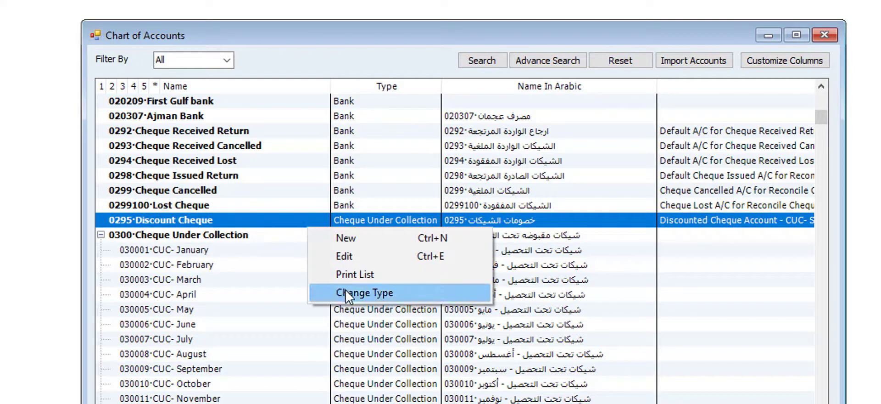
click(386, 340)
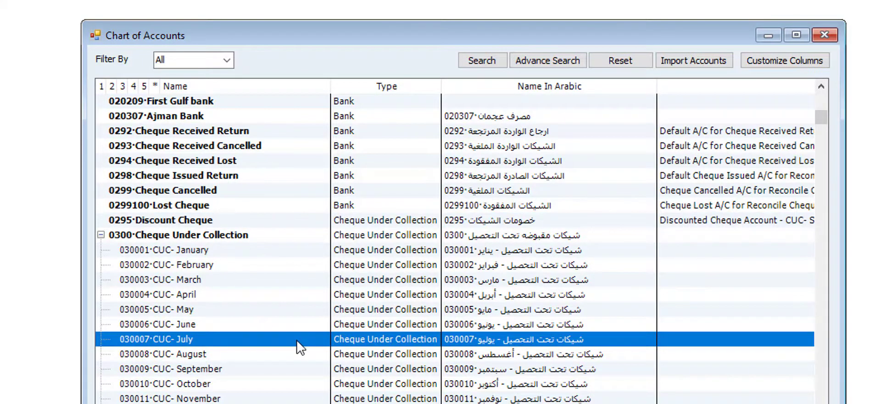
- Confirm the Cash-Mohammed, CUC- February - Building 1 and PDC June accounts
scroll(299, 347, up, 10)
click(356, 206)
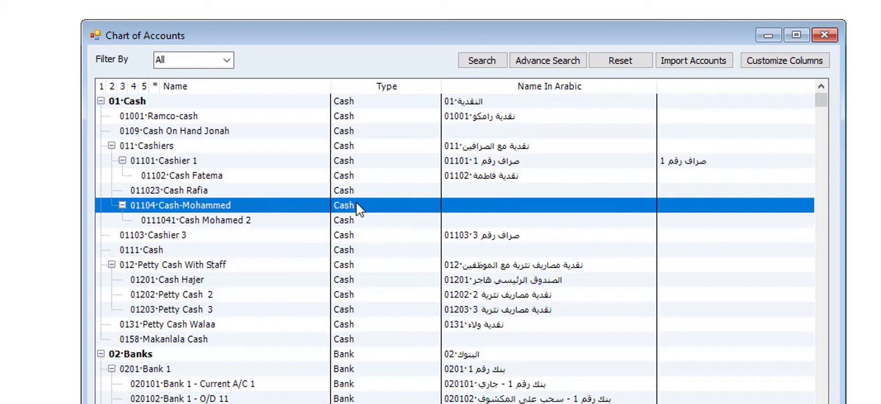
scroll(356, 205, down, 15)
click(357, 204)
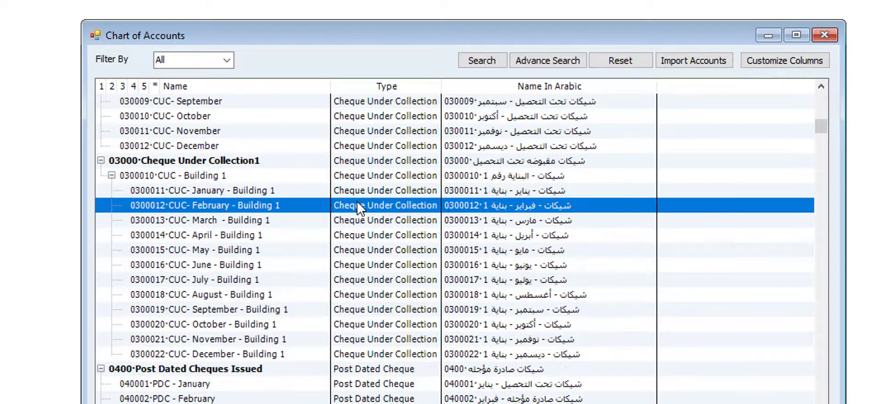
scroll(357, 205, down, 6)
click(368, 192)
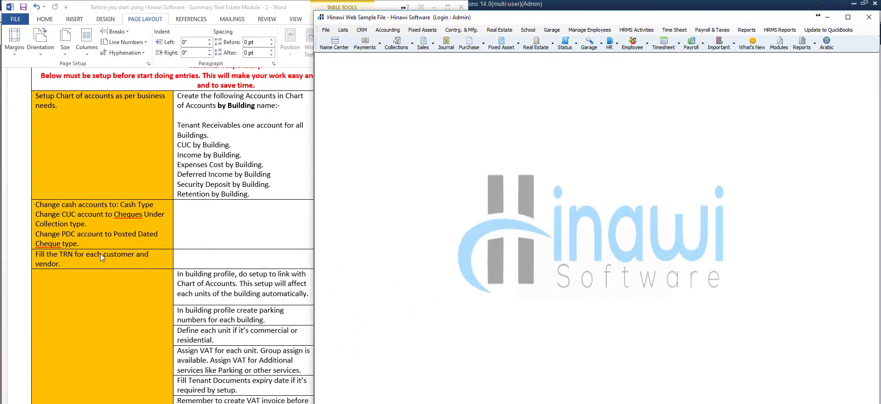
- Open Customer 01's record from Lists > Customer Center
click(89, 263)
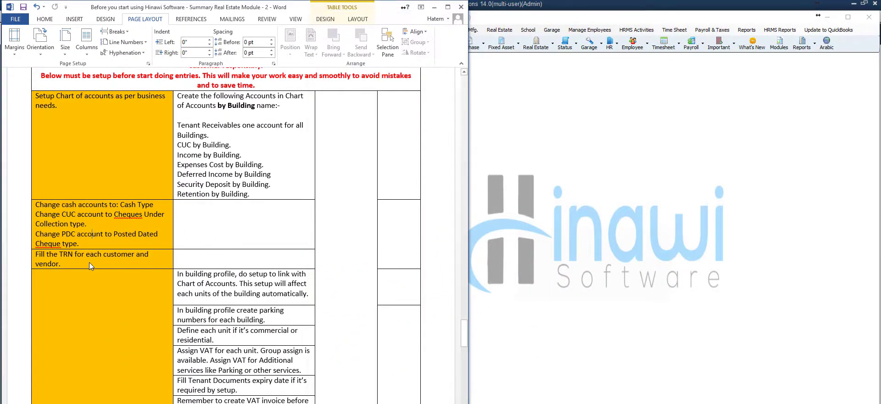
click(551, 238)
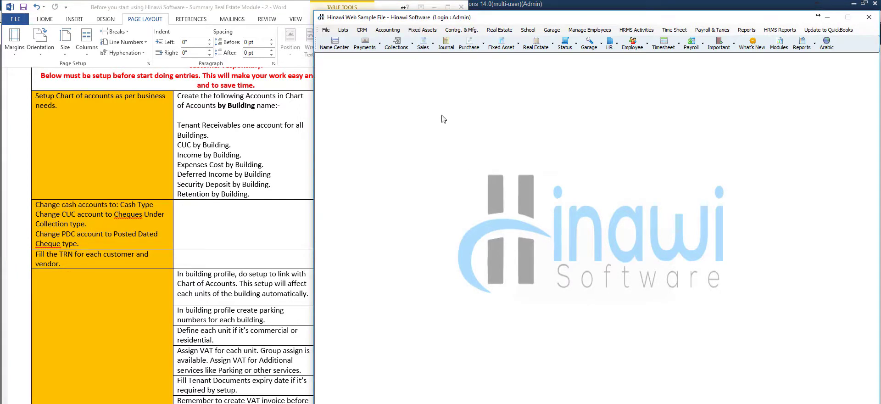
click(347, 31)
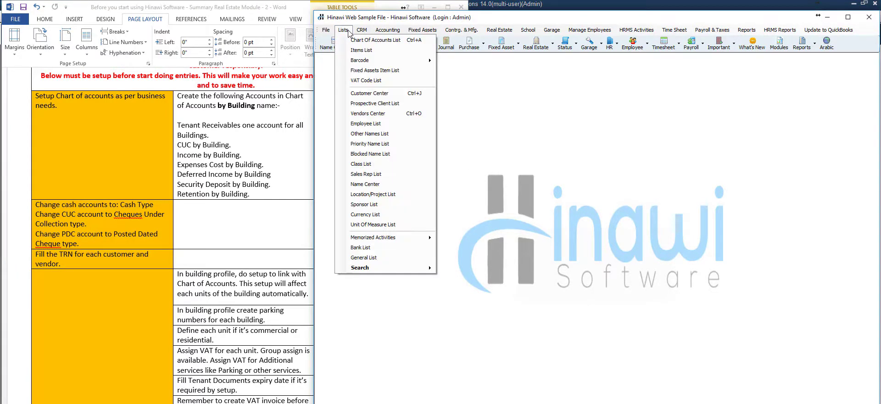
click(356, 94)
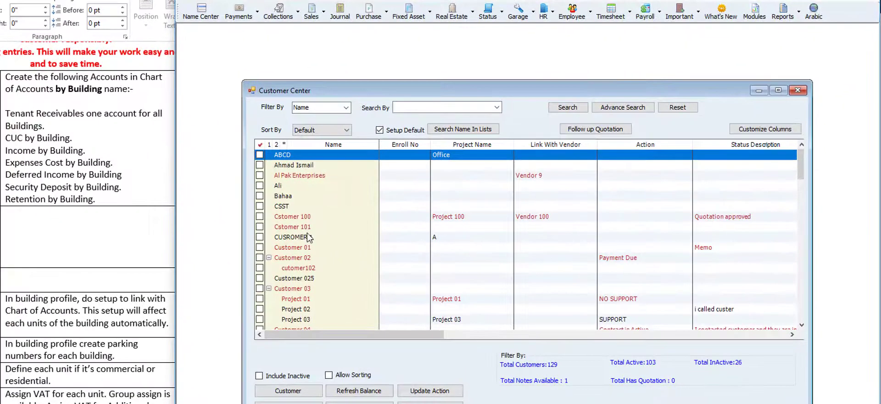
click(306, 248)
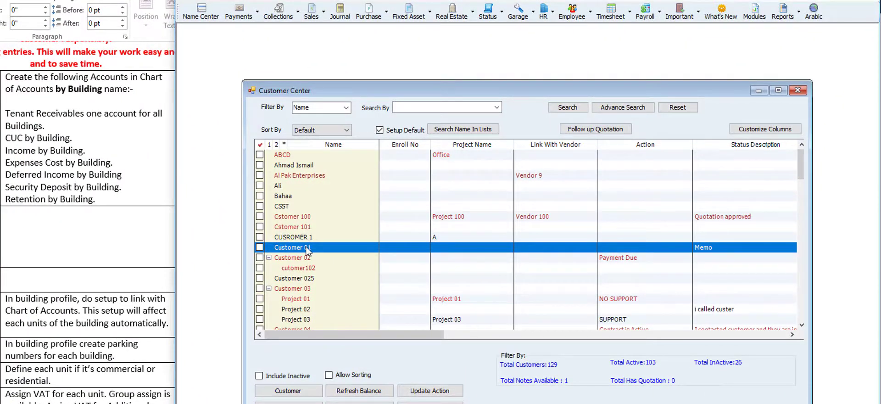
double_click(307, 247)
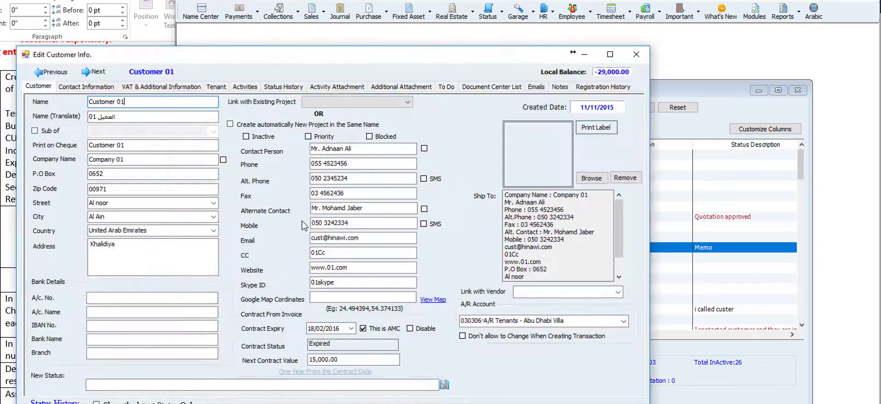
- Set Customer 01's VAT code to SR (Standard Rated VAT 5%) and enter the VAT registration number
click(150, 88)
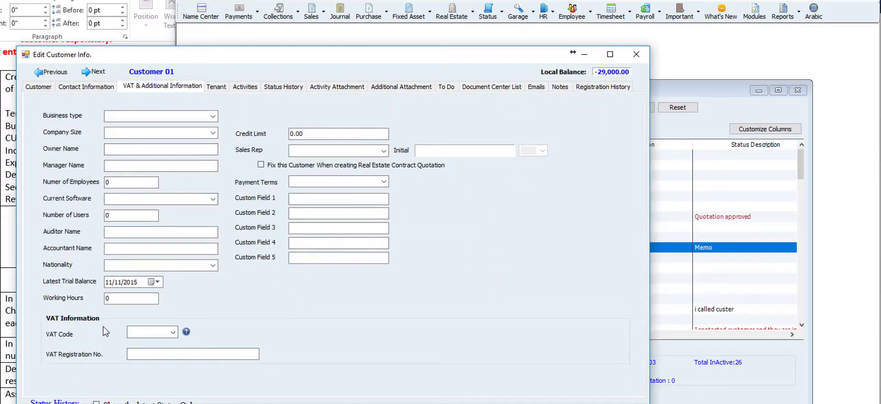
click(173, 332)
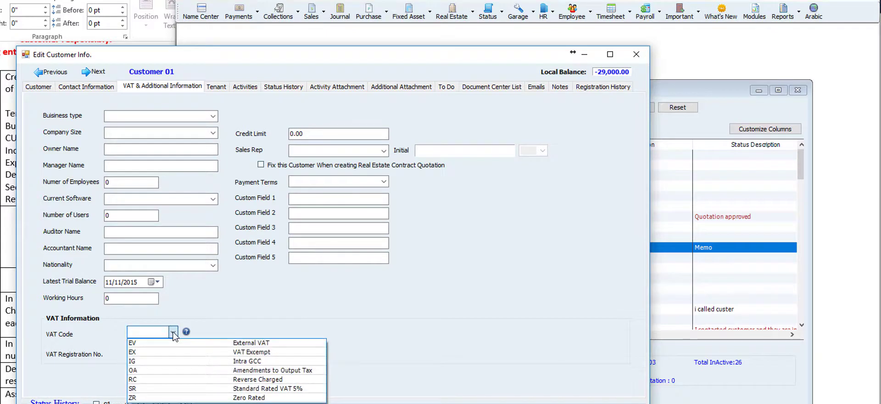
click(151, 389)
click(161, 353)
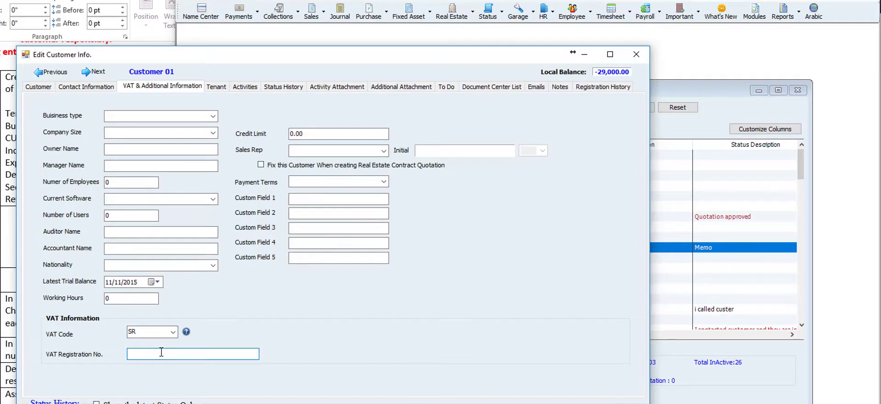
text(124578)
- Close Customer 01's record without saving, then close the Customer Center
key(Escape)
click(410, 295)
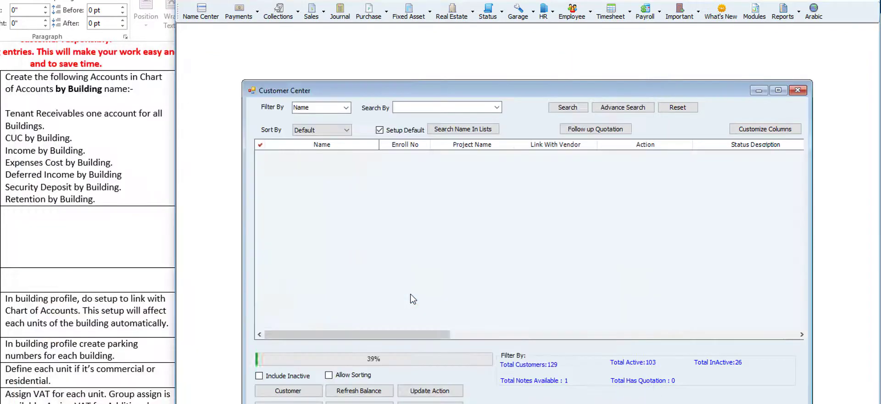
key(Escape)
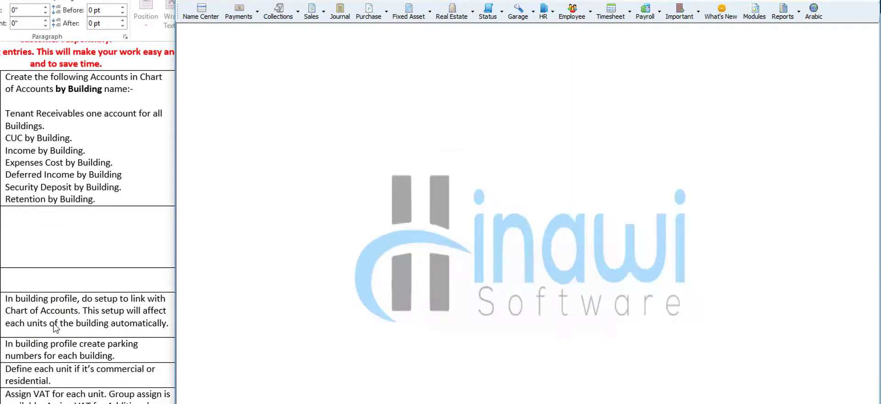
- Scroll the checklist to the building-profile and unit VAT steps, then open the Real Estate menu
click(191, 206)
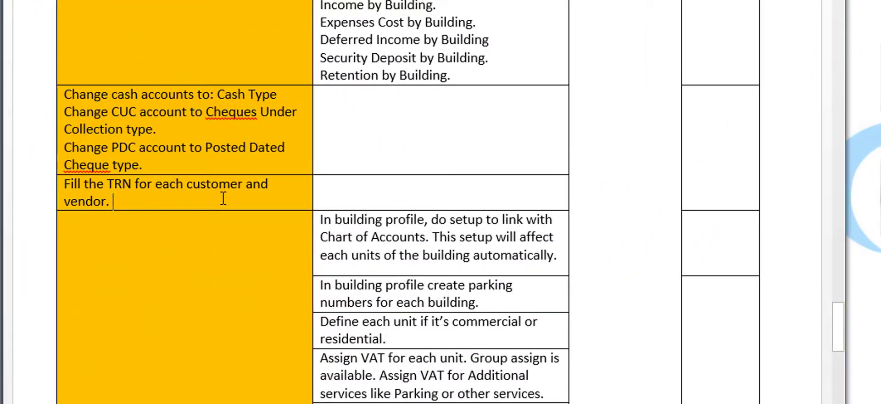
scroll(399, 269, down, 2)
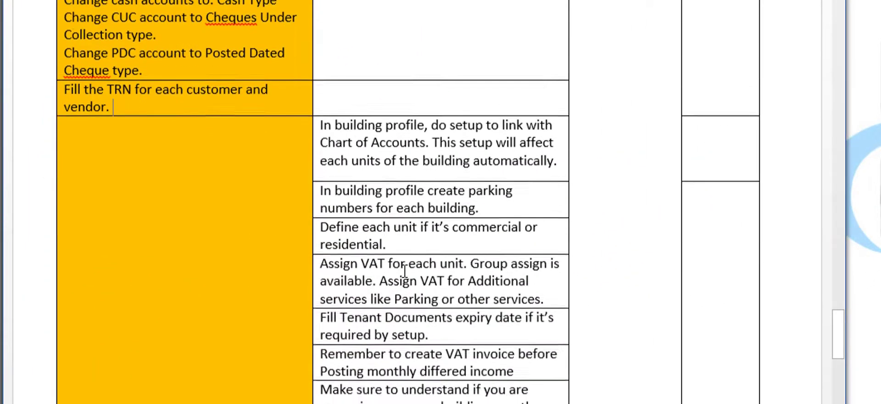
scroll(404, 271, down, 2)
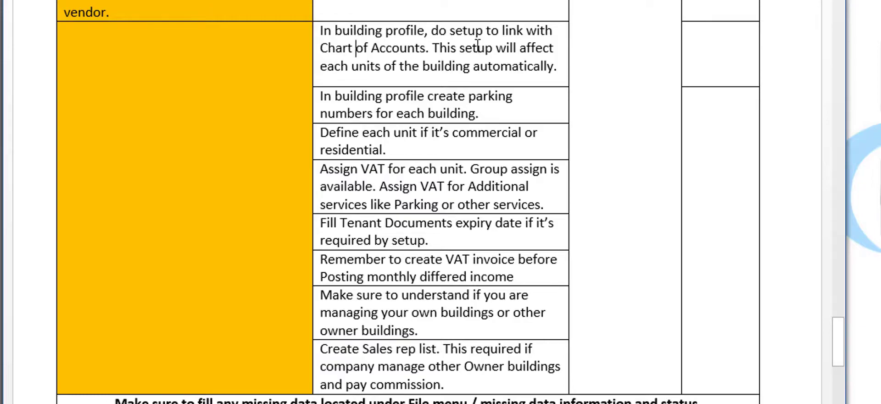
click(863, 114)
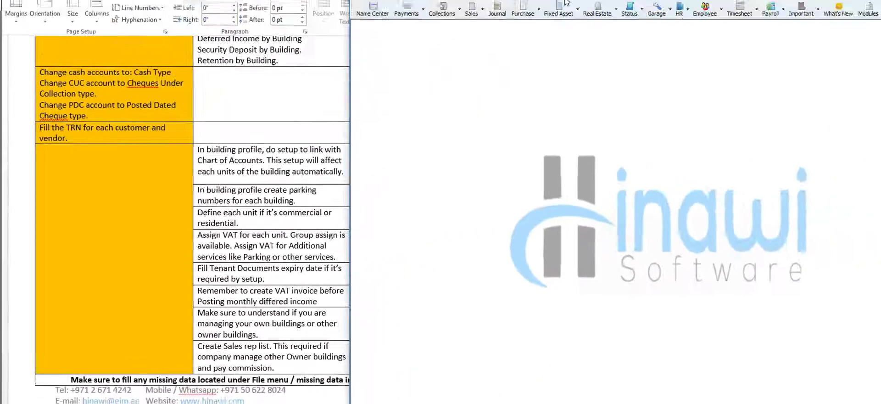
click(564, 1)
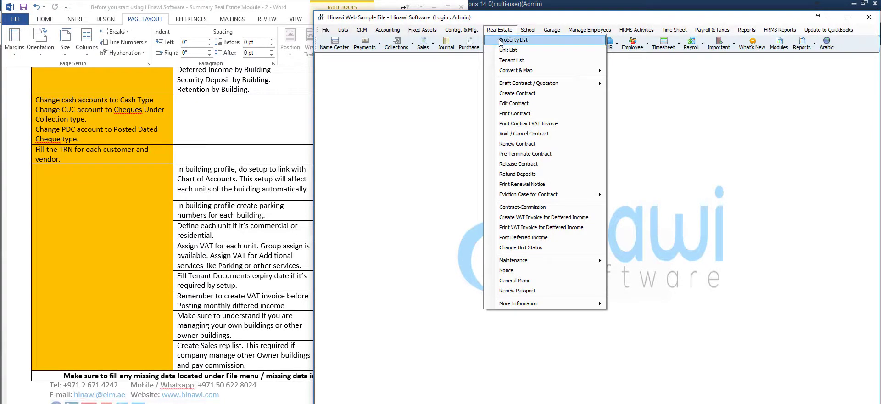
- Open Building 2's property details on the Setup Accounts tab
click(500, 42)
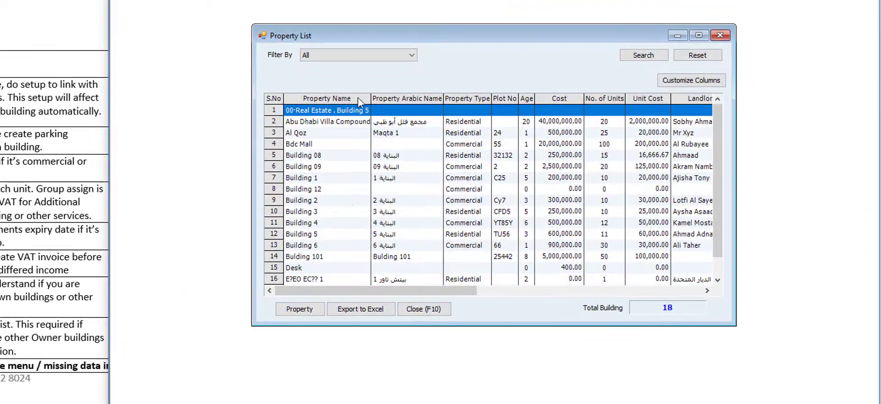
double_click(347, 204)
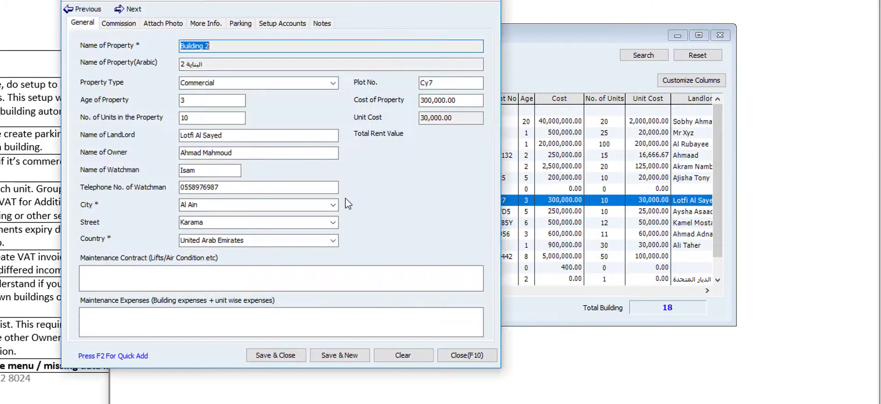
click(288, 23)
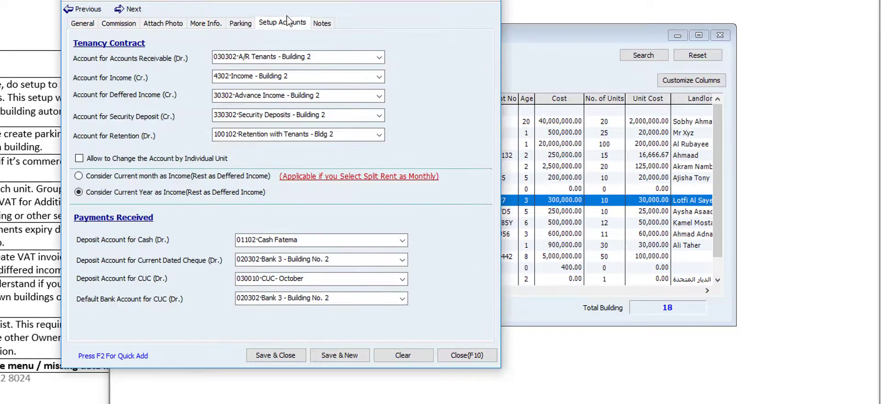
drag(306, 0, 391, 0)
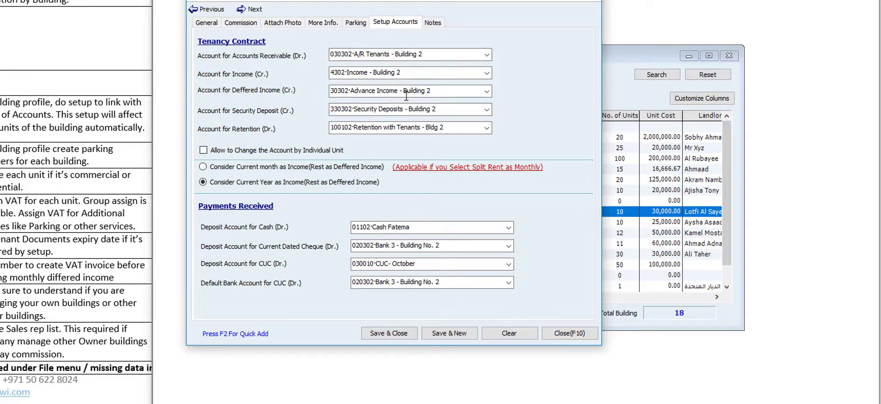
- Verify Building 2's deferred income (Advance Income - Building 2) and income accounts, then close both windows
click(487, 92)
click(486, 92)
click(486, 92)
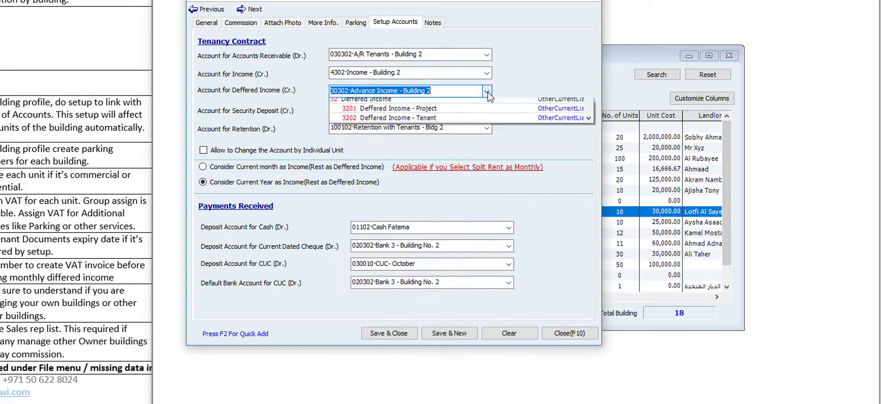
click(487, 92)
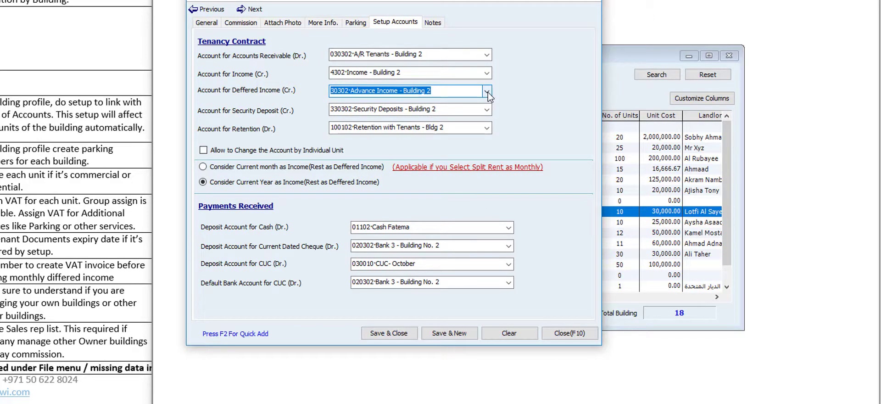
click(487, 73)
click(486, 73)
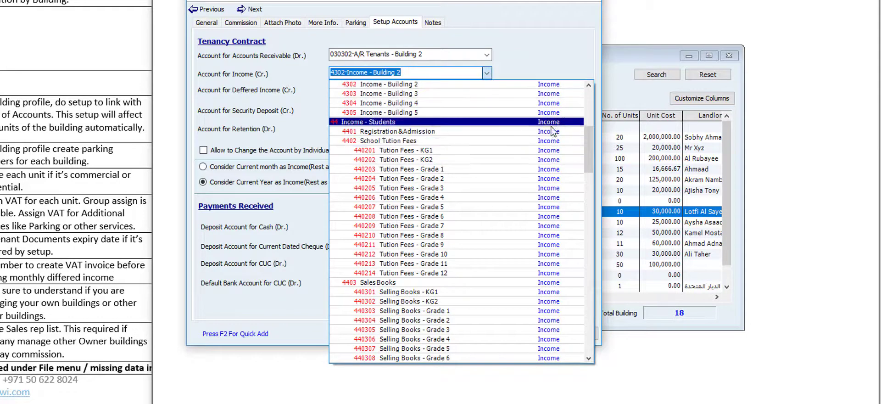
click(487, 73)
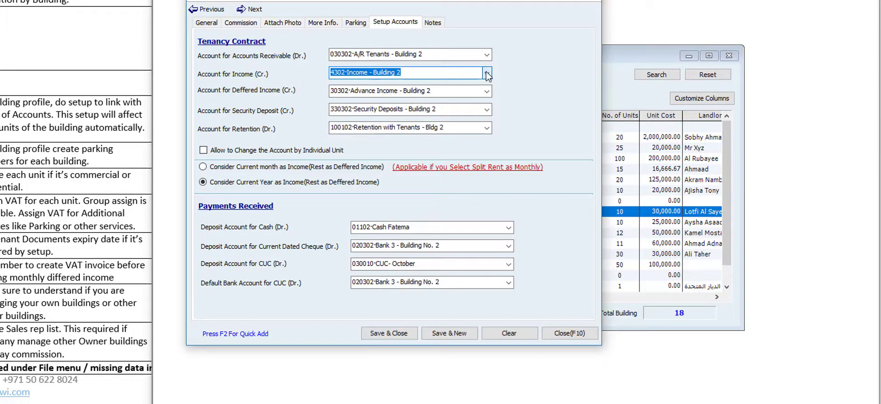
click(473, 73)
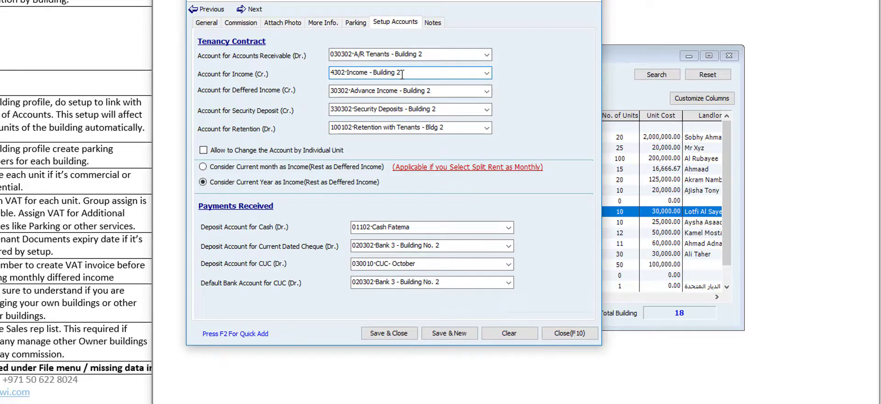
click(562, 334)
click(470, 319)
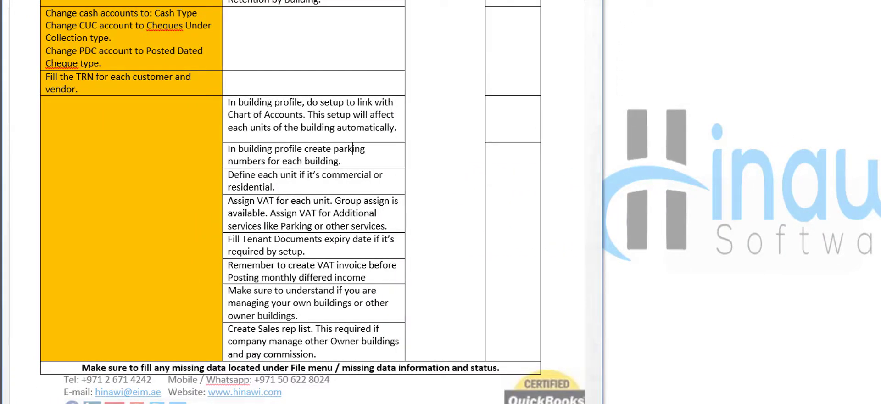
- Open Building 3's Parking tab from Real Estate > Property List
click(413, 21)
click(414, 21)
click(417, 36)
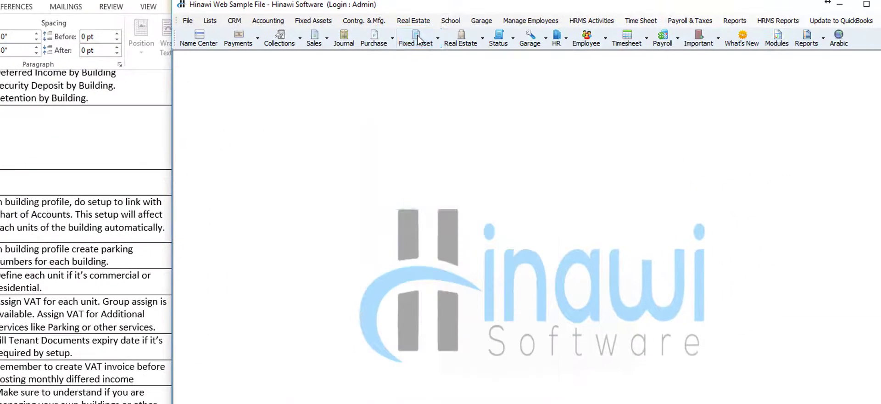
double_click(384, 323)
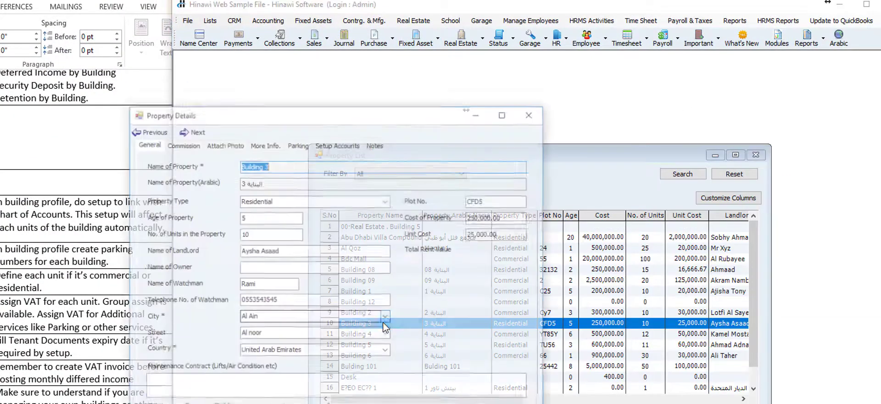
click(297, 145)
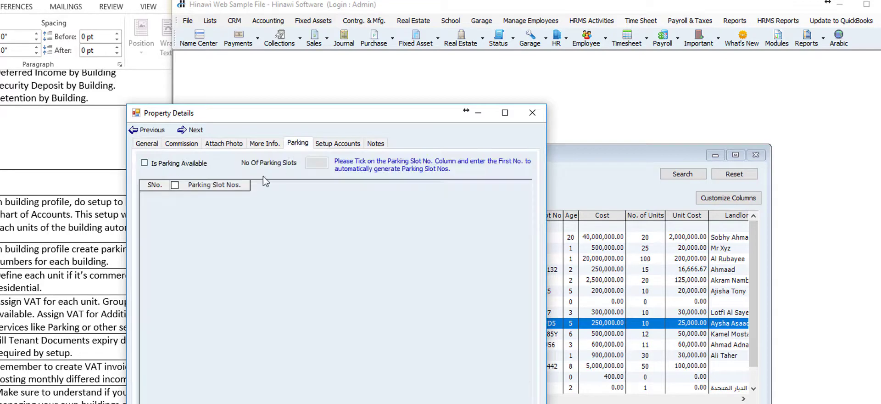
- Enable parking for Building 3 with 20 slots numbered 1 to 20 and save it
click(151, 166)
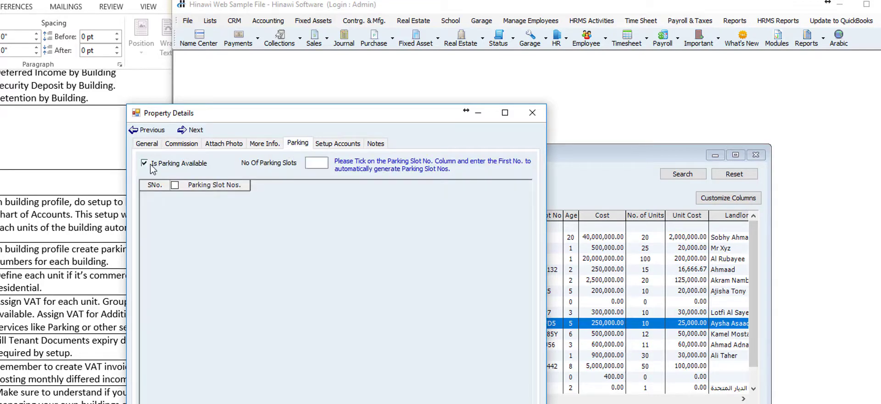
click(320, 164)
key(Tab)
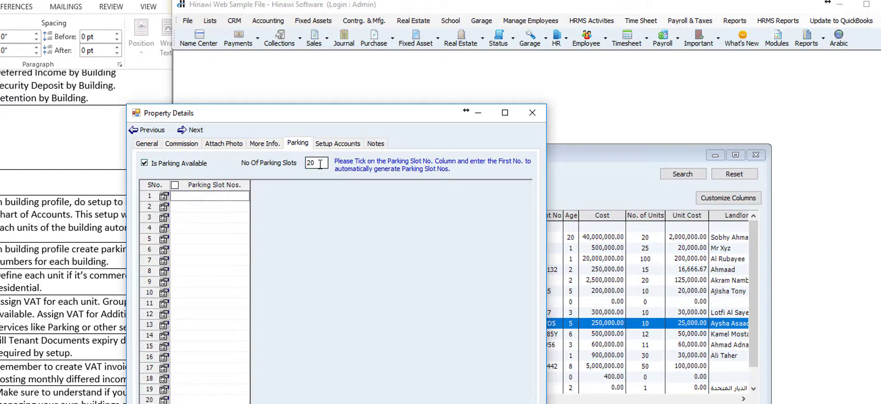
click(174, 184)
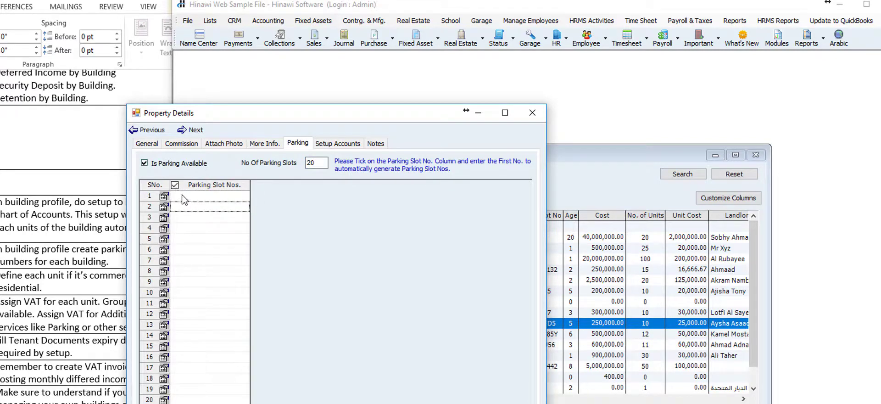
click(184, 196)
key(Return)
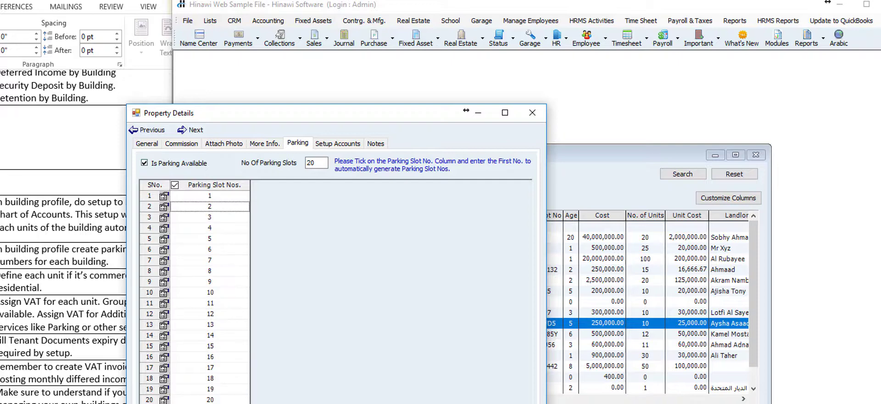
click(418, 403)
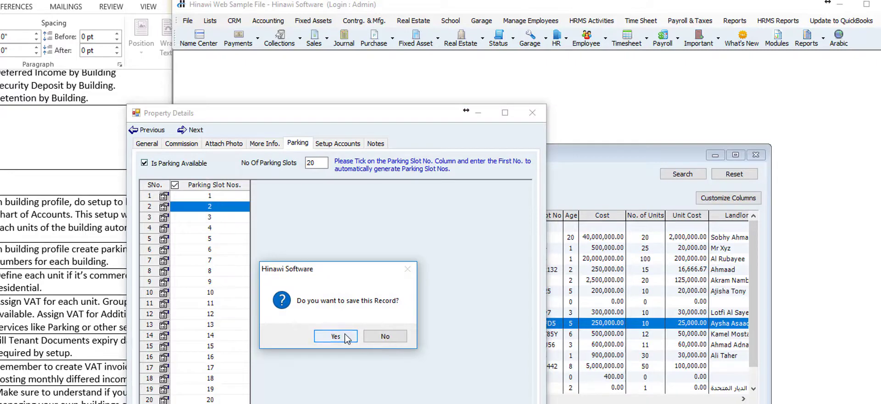
click(346, 338)
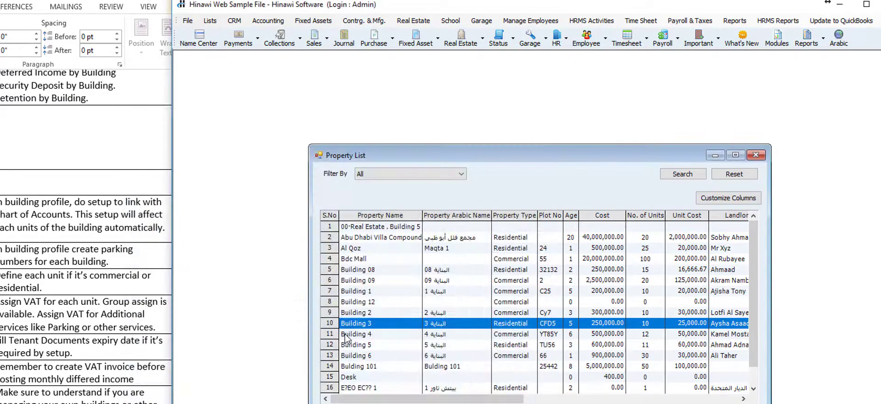
click(62, 289)
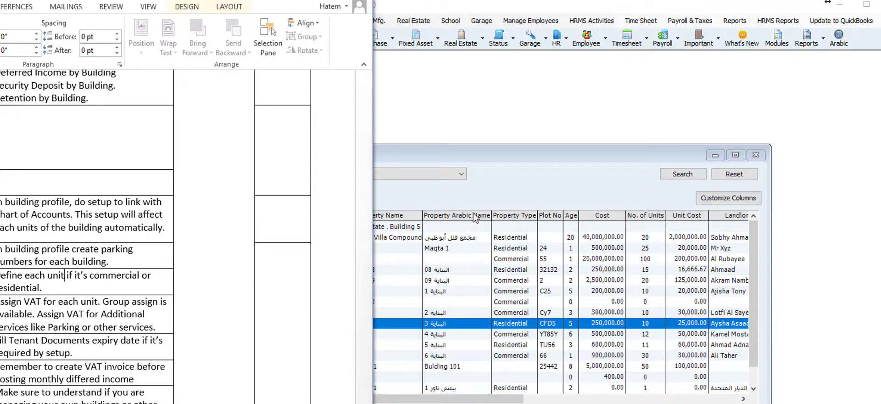
click(405, 23)
click(405, 23)
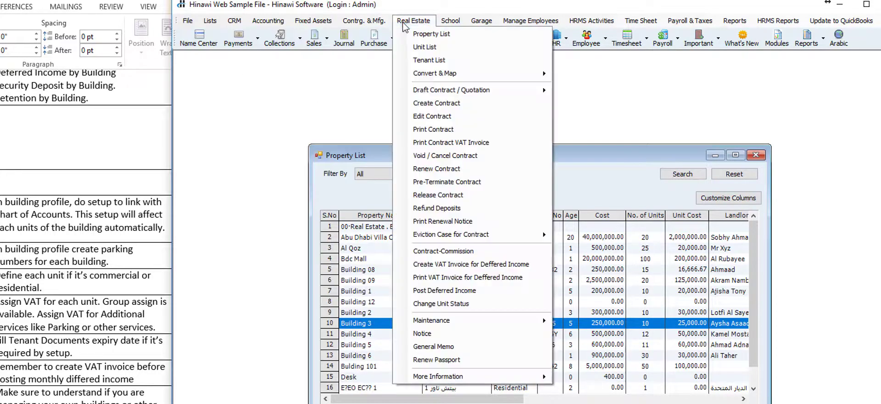
click(410, 48)
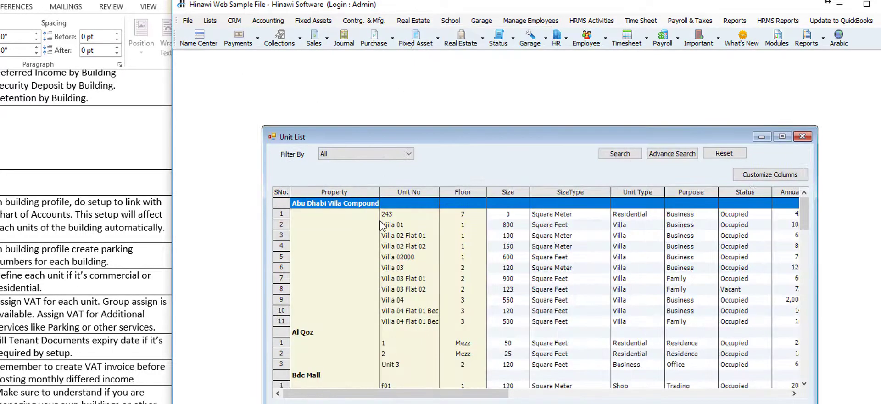
click(418, 280)
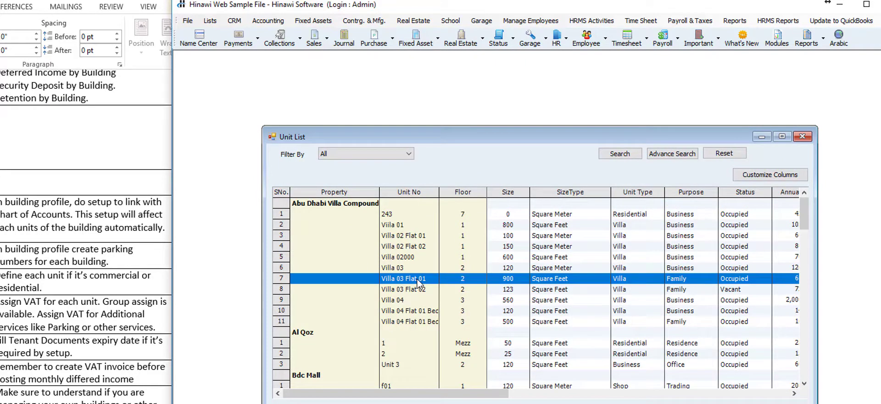
double_click(418, 280)
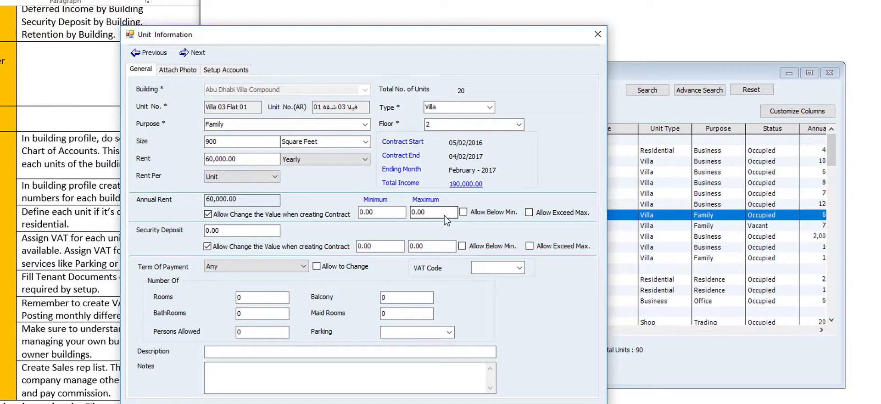
click(365, 125)
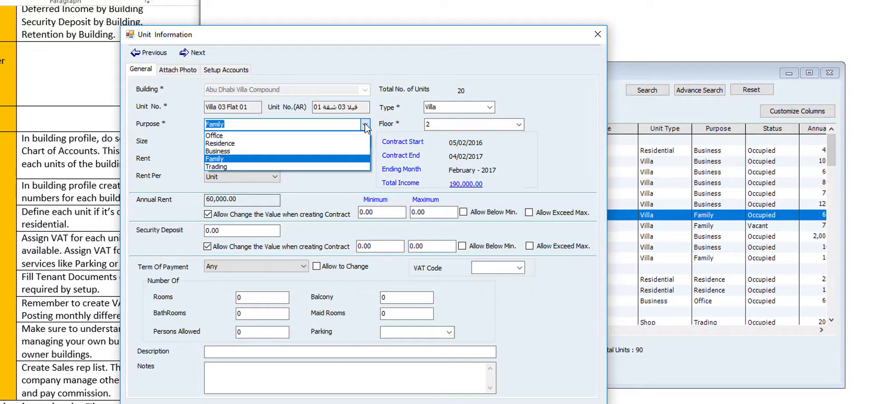
click(365, 125)
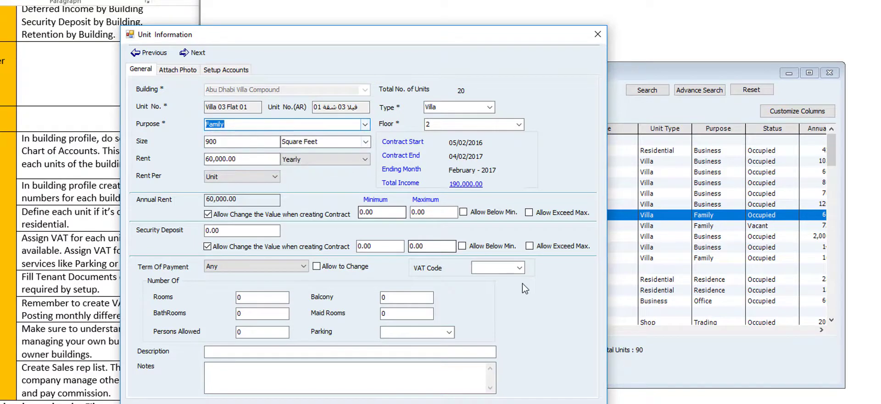
click(519, 269)
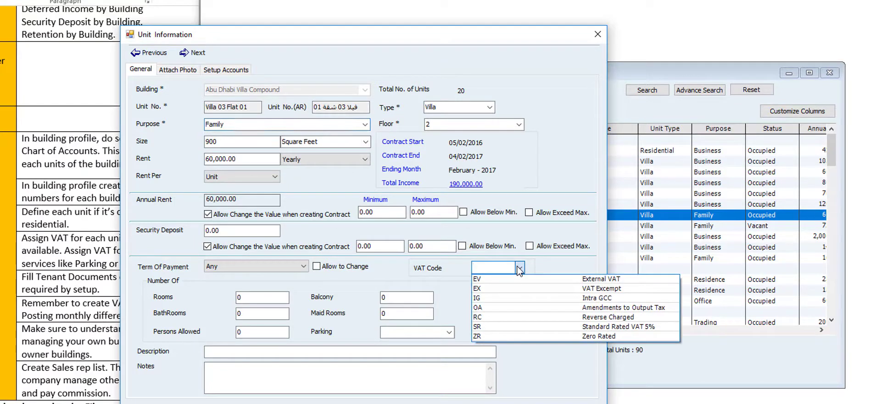
click(519, 268)
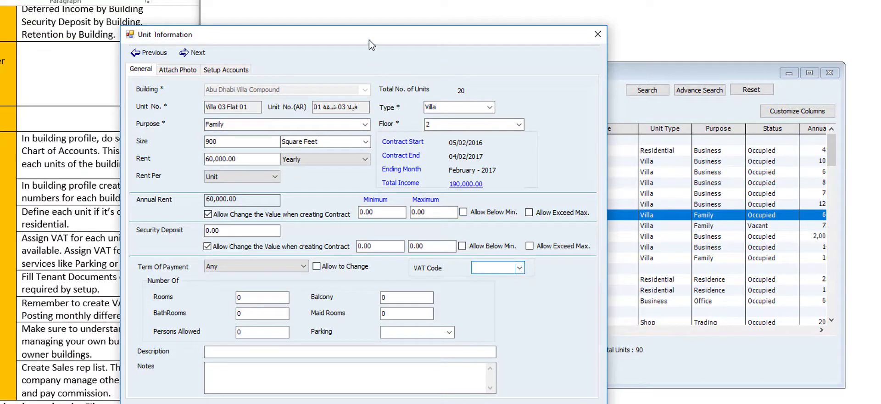
drag(372, 42, 469, 20)
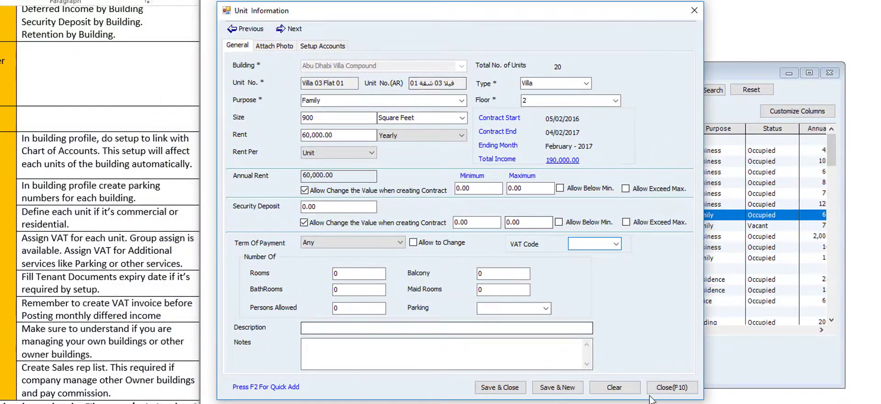
click(672, 387)
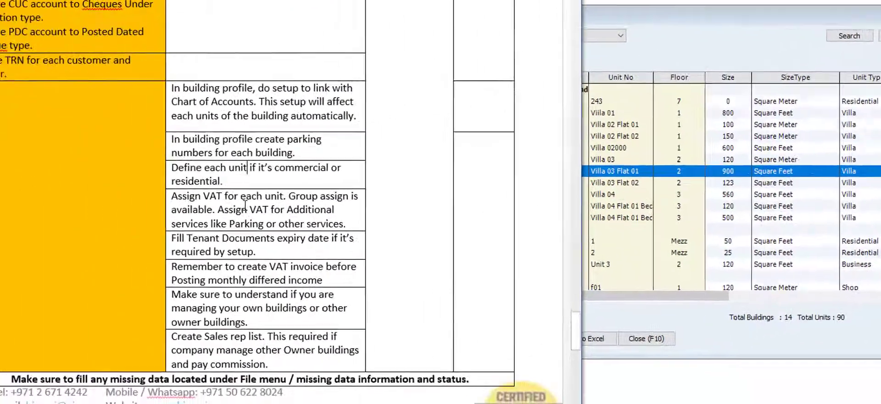
double_click(245, 207)
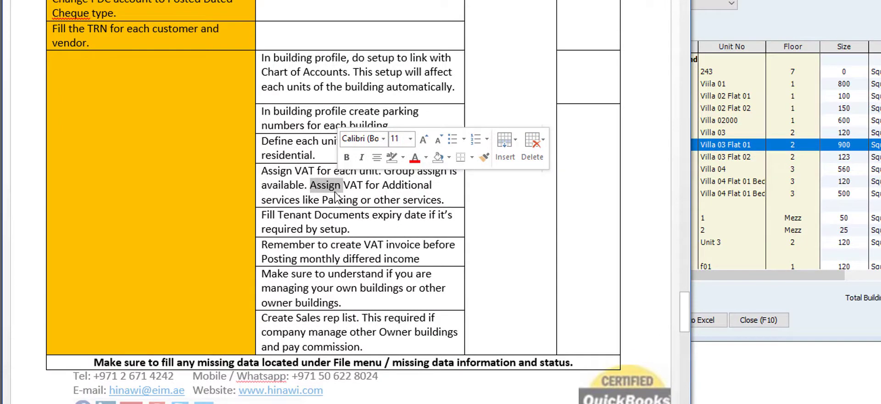
click(333, 215)
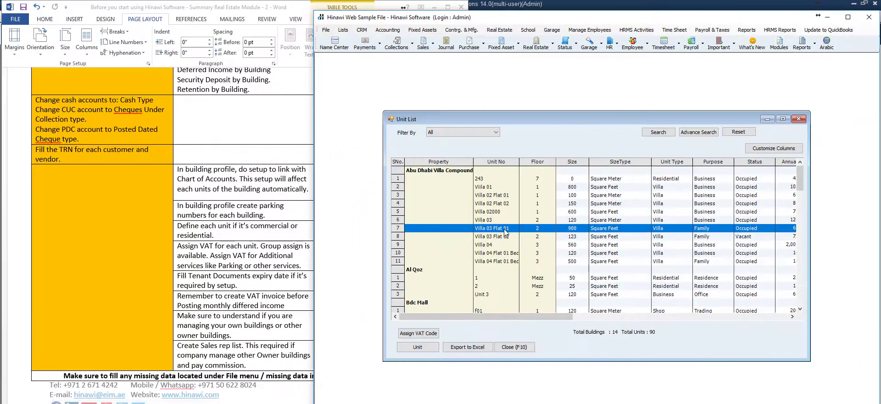
double_click(538, 217)
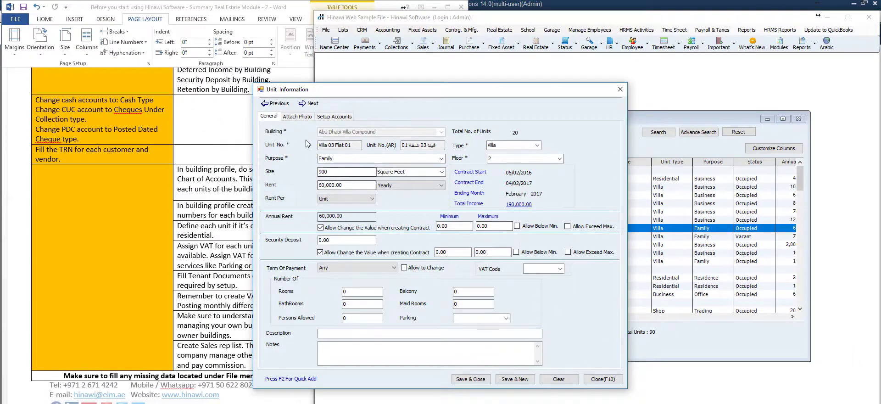
click(591, 378)
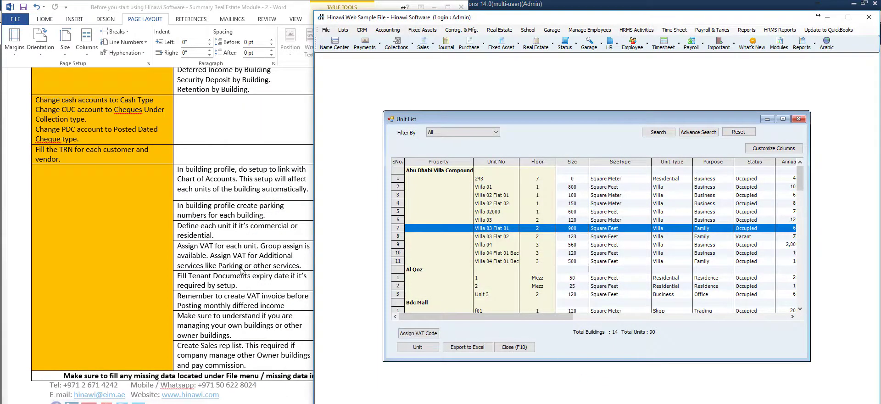
click(513, 347)
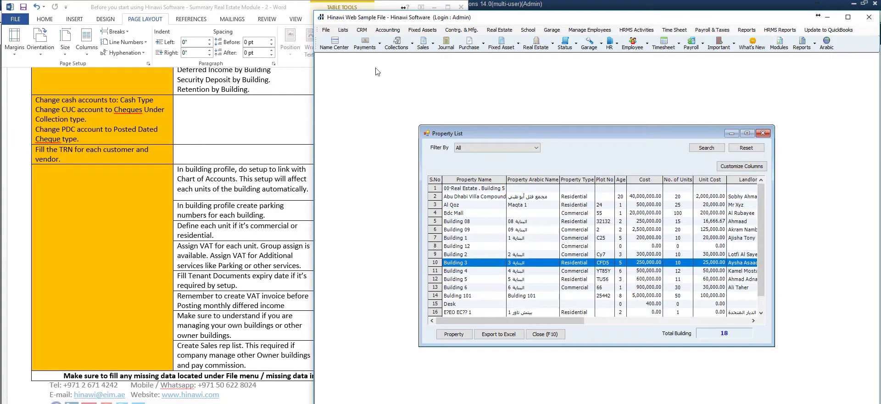
- Select customer CUSROMER 1 in the Customer Center
click(381, 31)
mouse_move(344, 30)
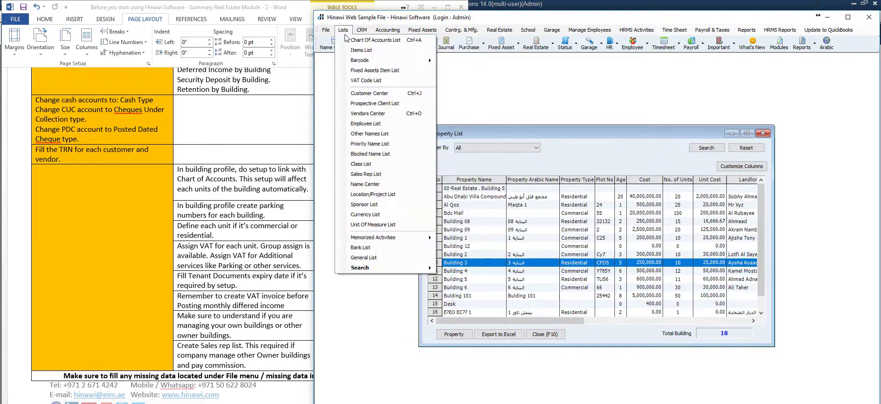
click(363, 95)
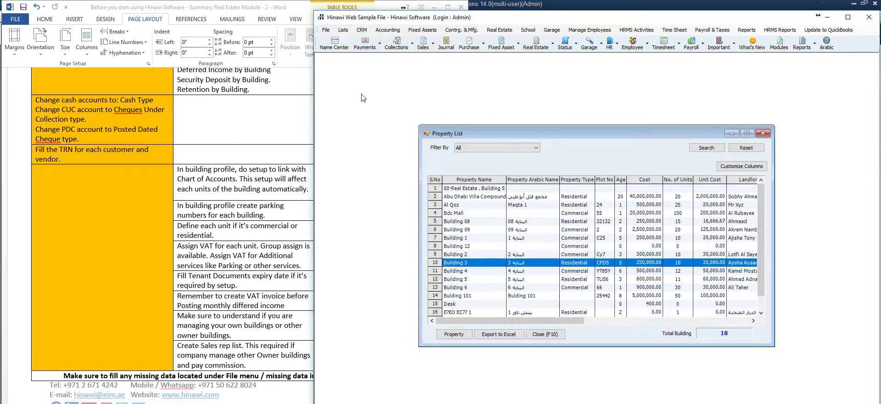
click(435, 223)
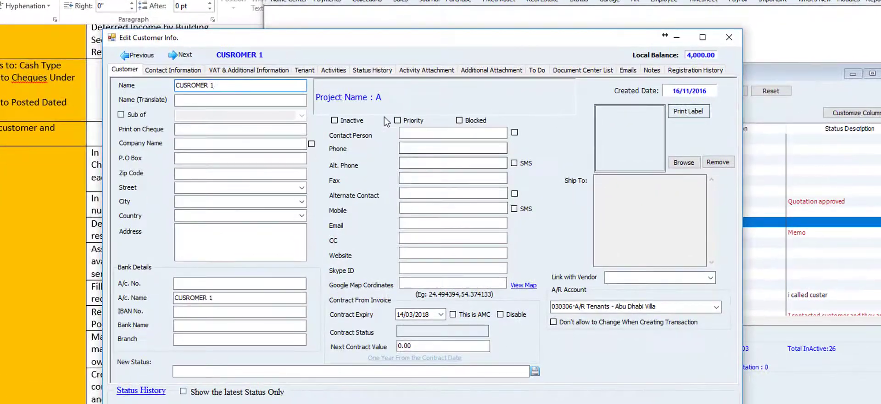
- Review CUSROMER 1's tenant details: nationality list, trade license number and expiry date fields
click(306, 71)
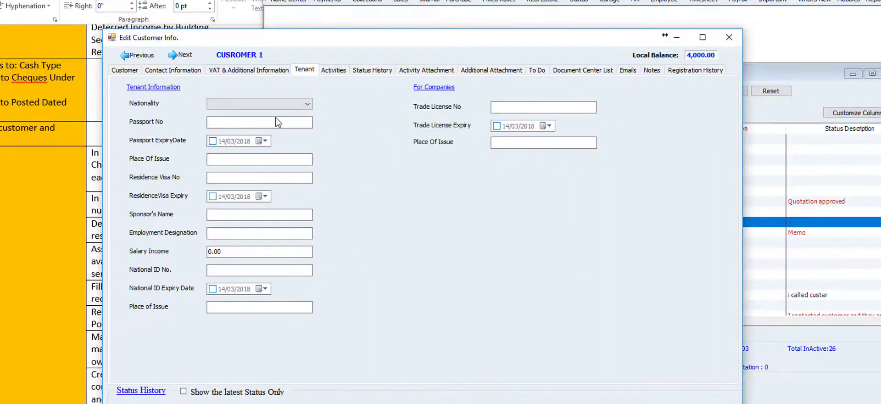
click(271, 106)
click(272, 108)
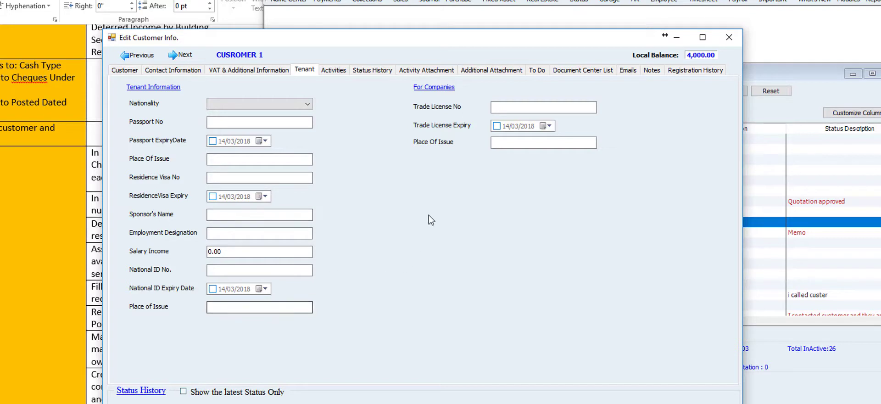
click(517, 107)
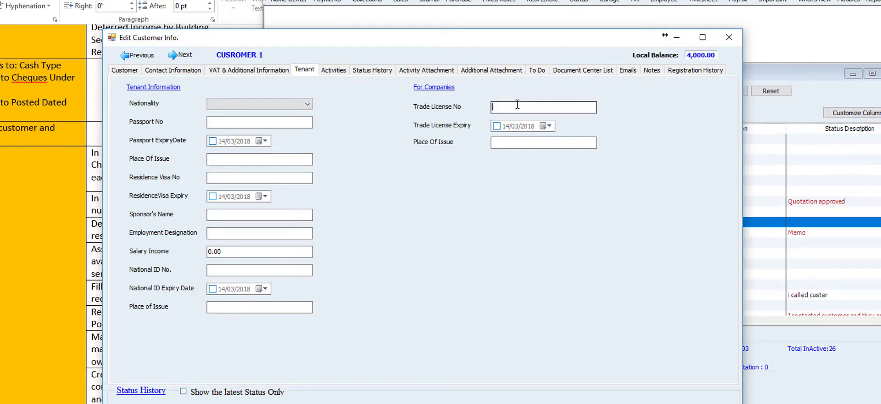
click(495, 130)
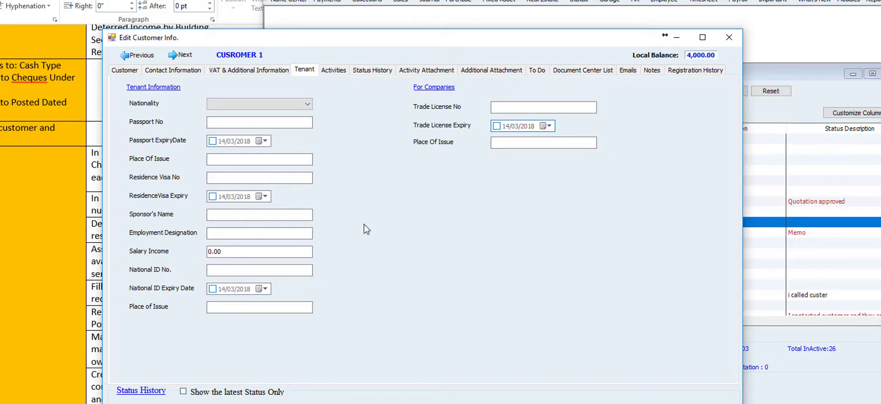
- Close the customer windows and review the checklist's deferred income reminder in Word
key(F10)
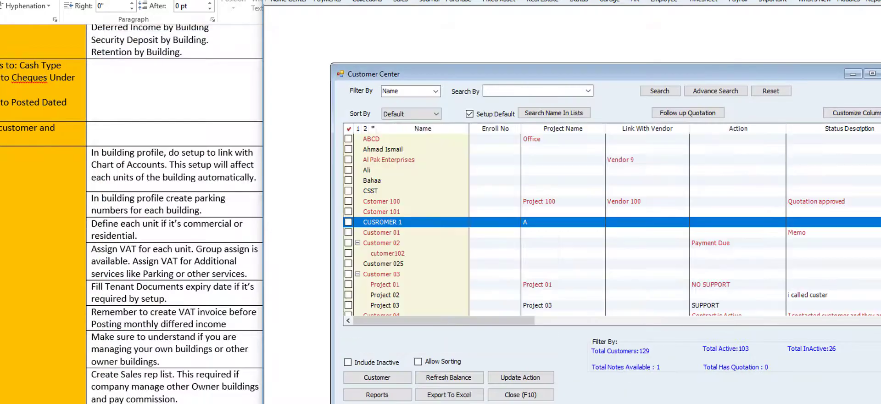
click(521, 394)
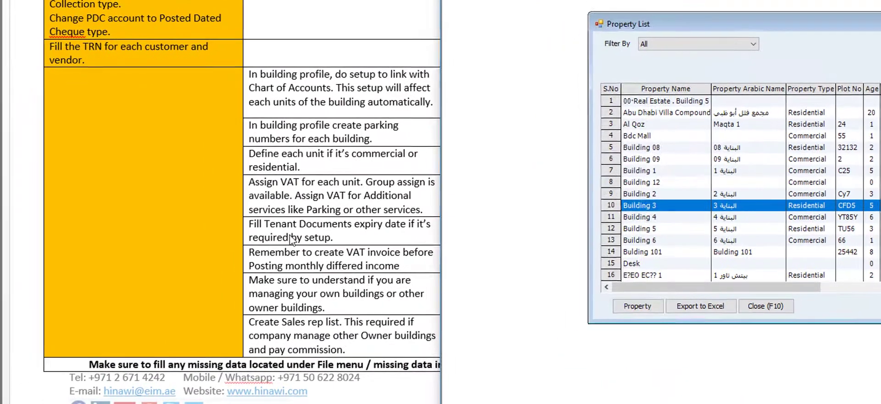
click(289, 237)
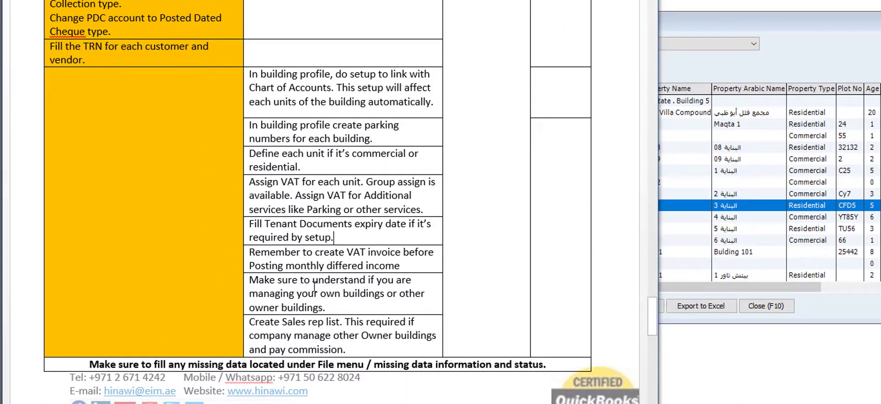
scroll(314, 285, down, 1)
click(402, 229)
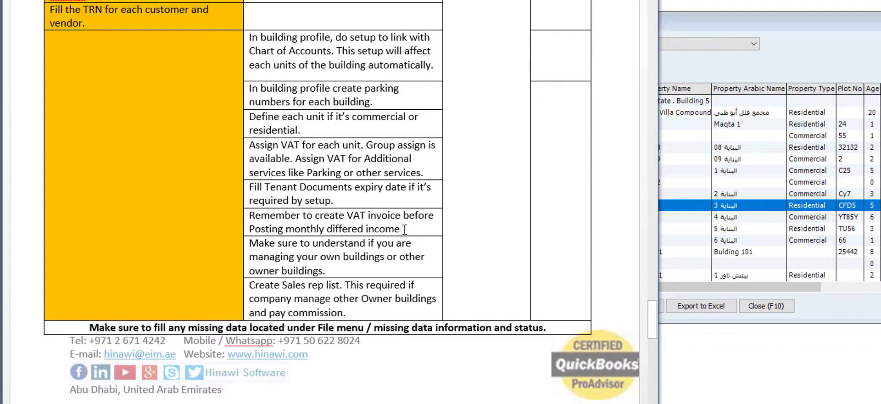
scroll(550, 174, up, 6)
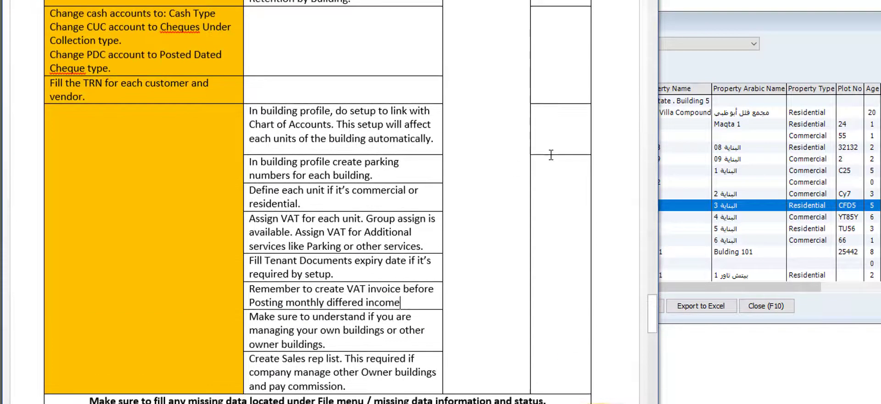
scroll(549, 154, up, 1)
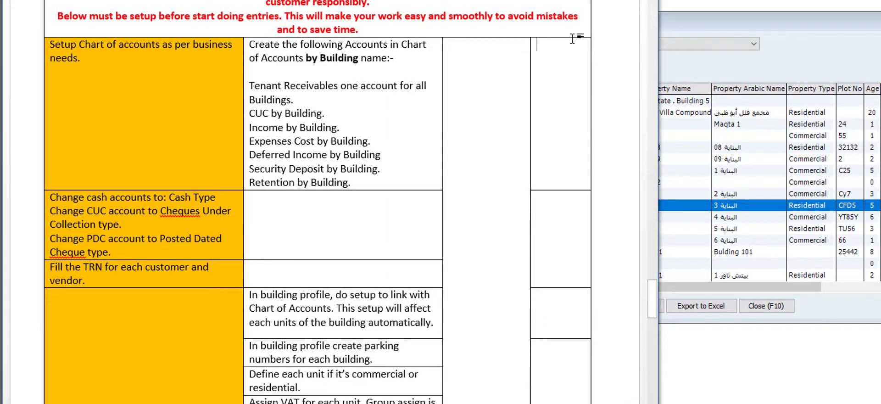
scroll(466, 236, down, 5)
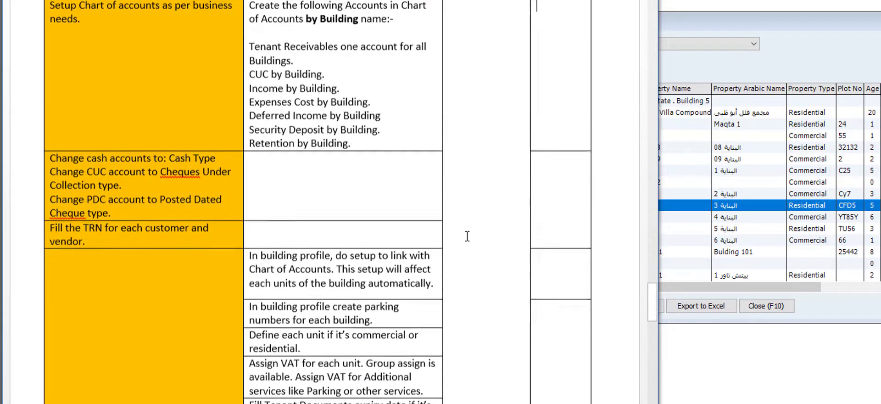
scroll(467, 235, down, 5)
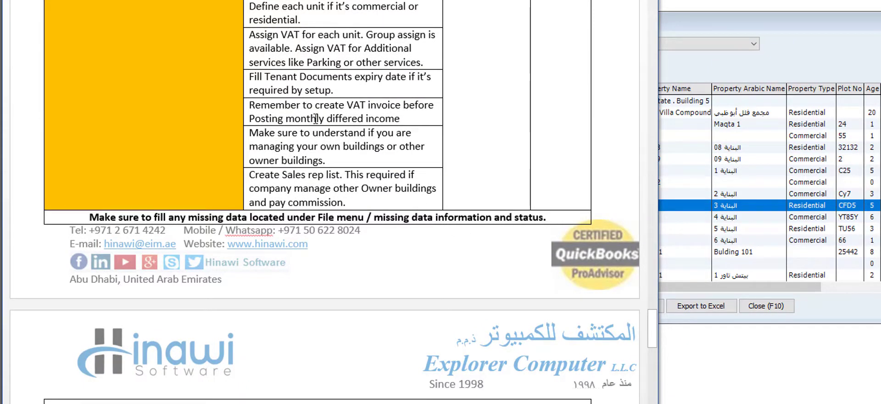
click(416, 117)
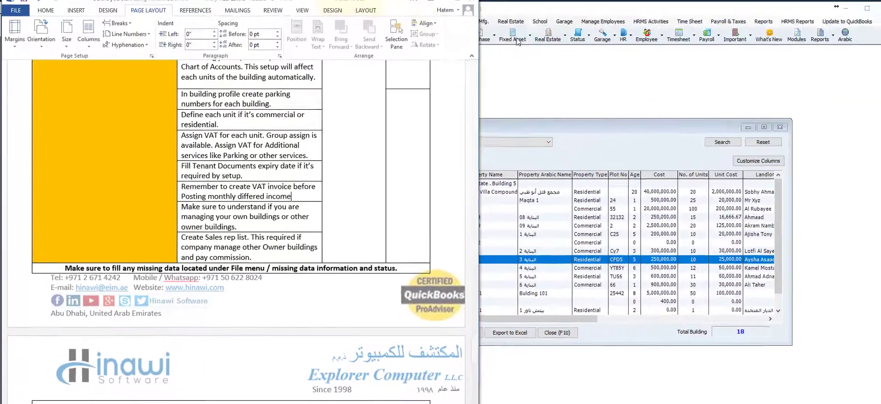
- Show the Real Estate menu, then place the checklist caret after 'owner buildings'
click(511, 22)
click(511, 22)
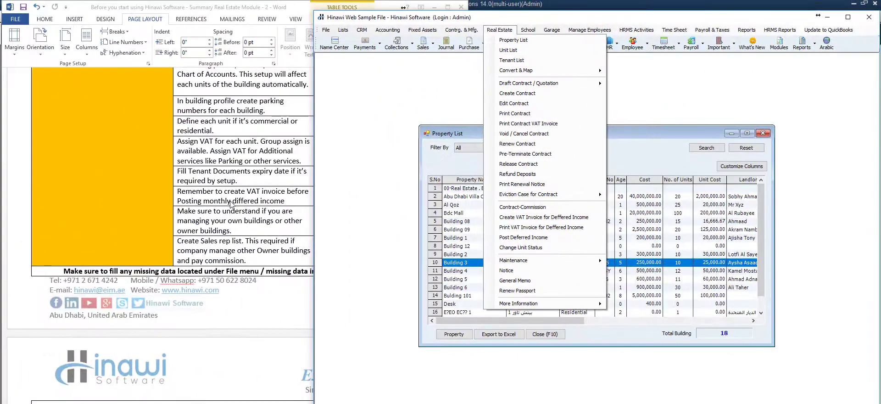
click(231, 220)
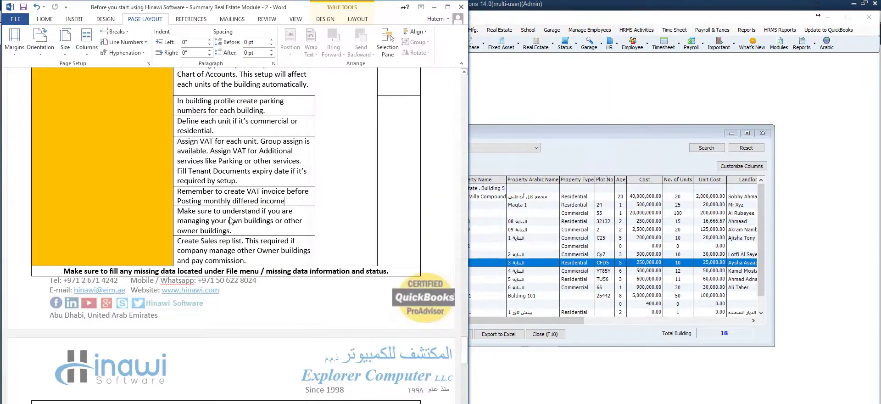
click(231, 220)
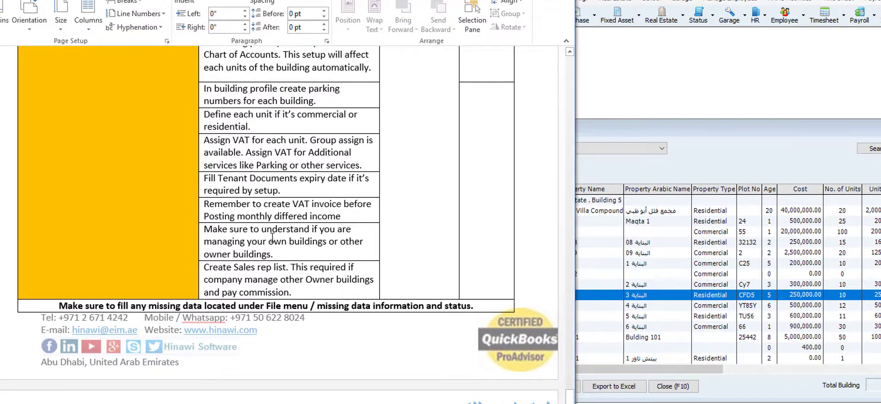
click(297, 249)
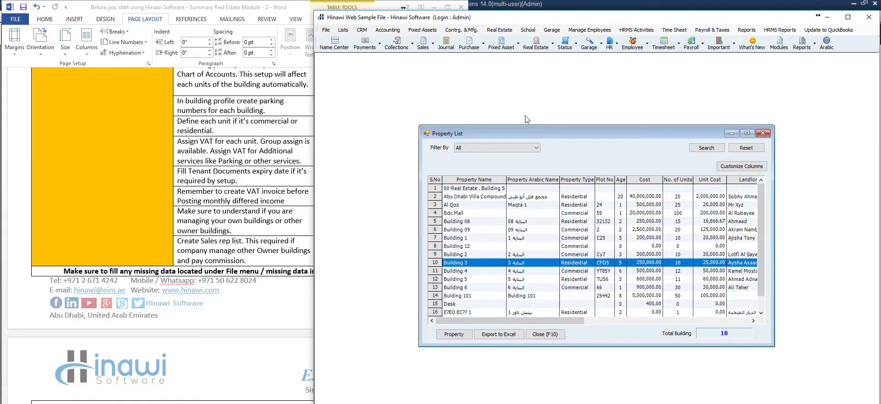
- Browse the Real Estate menu's More Information submenu, then return to the Word checklist
click(500, 30)
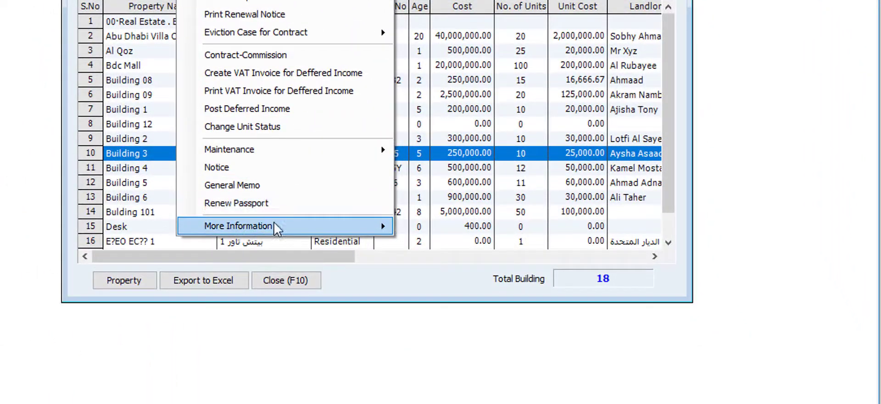
mouse_move(535, 300)
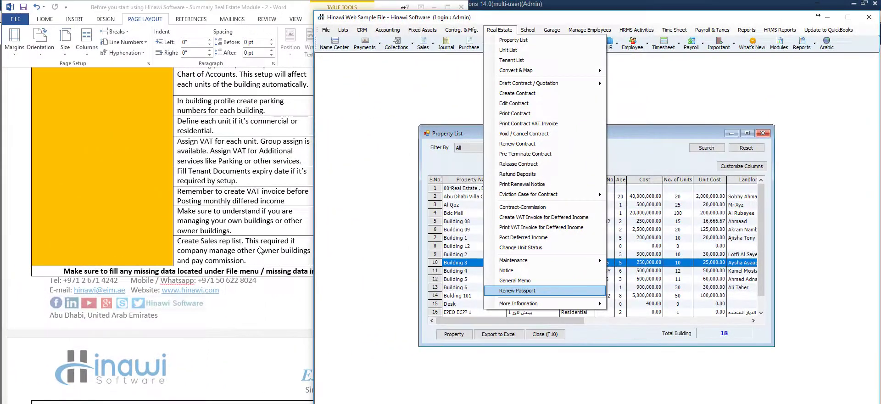
click(260, 250)
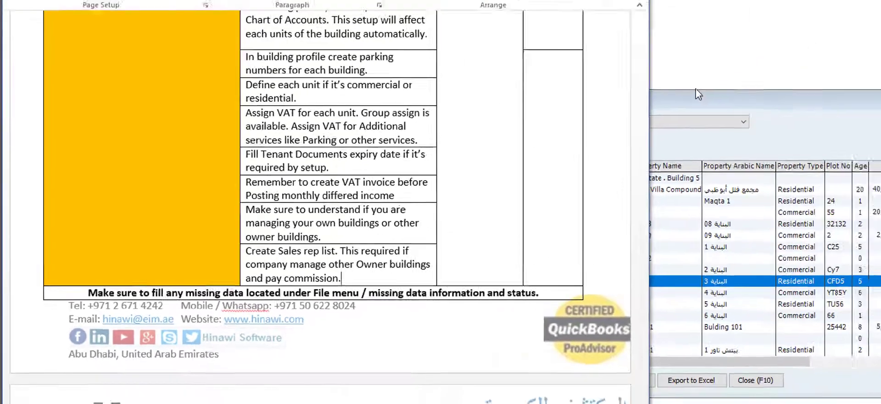
- From the Sales Rep List in Hinawi, start a new sales rep record
click(833, 60)
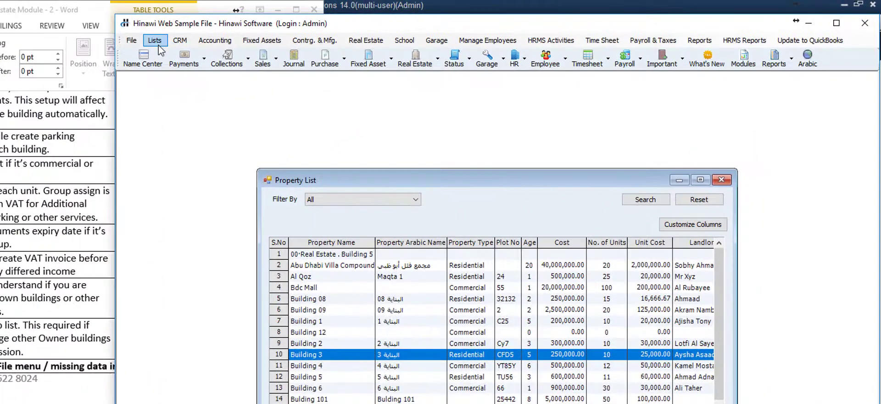
click(344, 30)
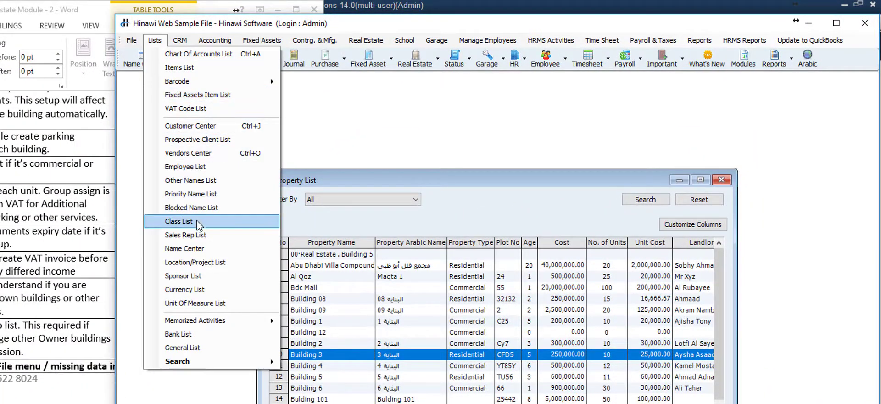
click(192, 234)
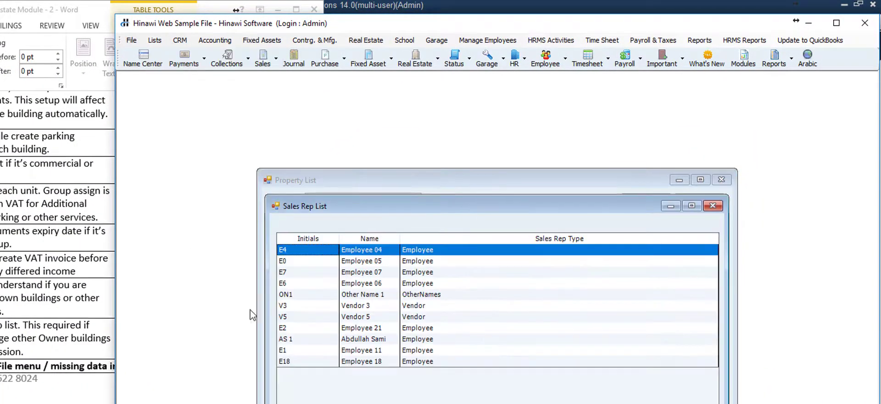
click(307, 329)
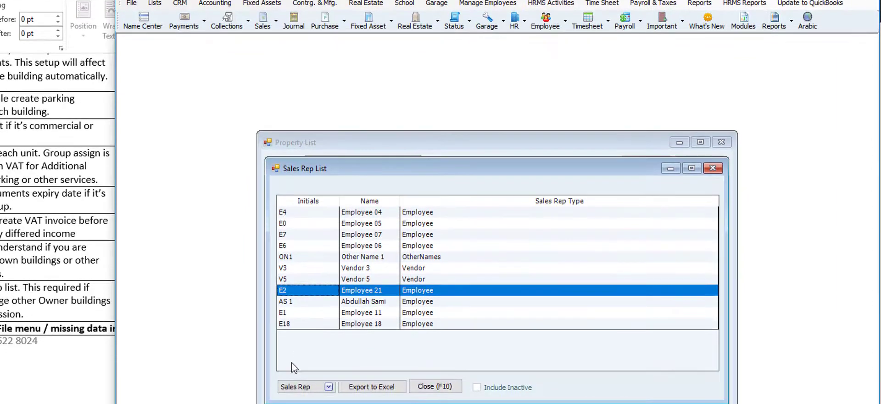
click(292, 386)
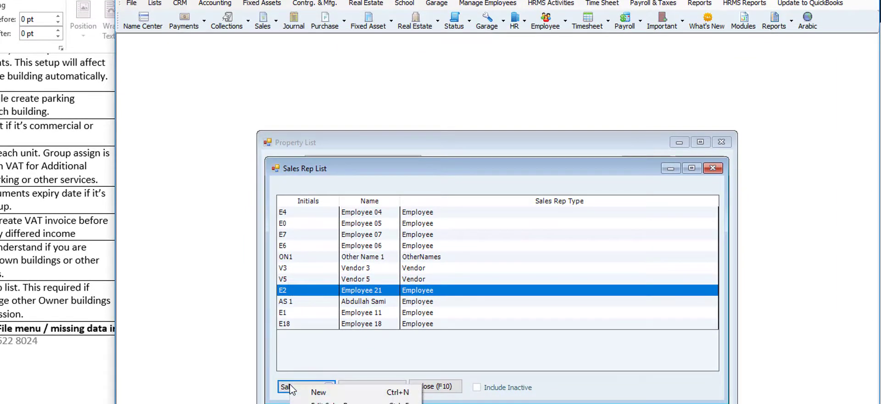
click(317, 392)
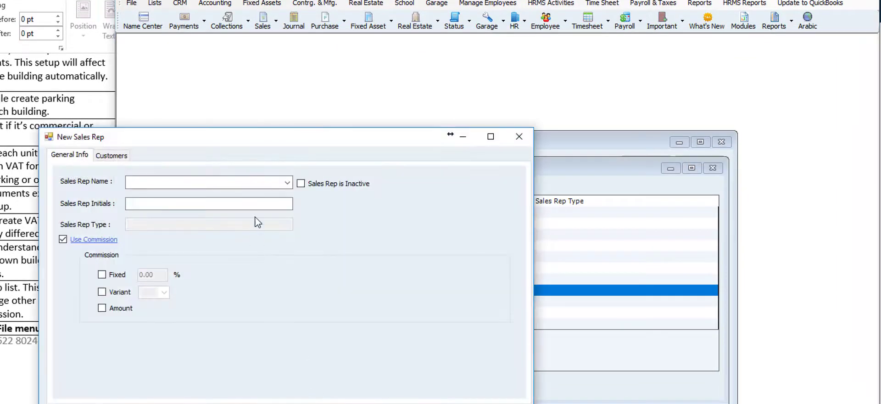
- Browse the name list, tick Fixed commission, then discard the form and close the Sales Rep List
click(288, 183)
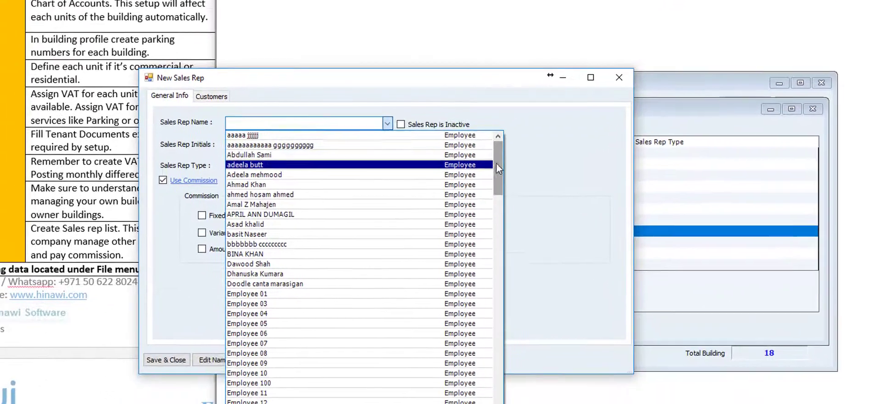
drag(398, 230, 399, 388)
drag(505, 331, 508, 351)
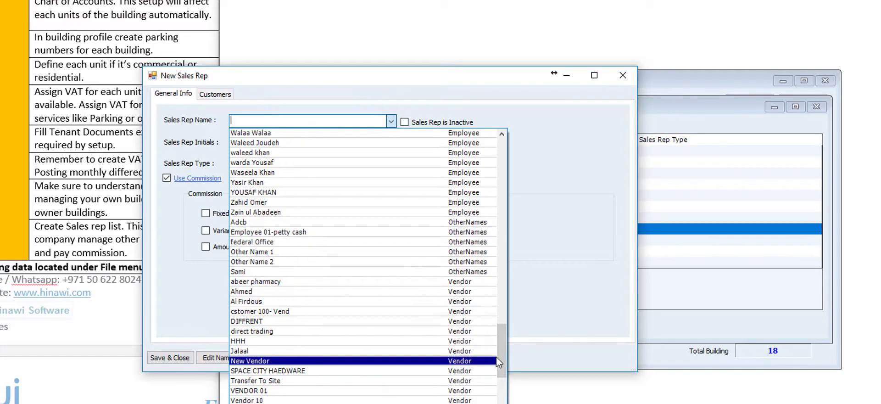
drag(501, 366, 501, 402)
click(569, 296)
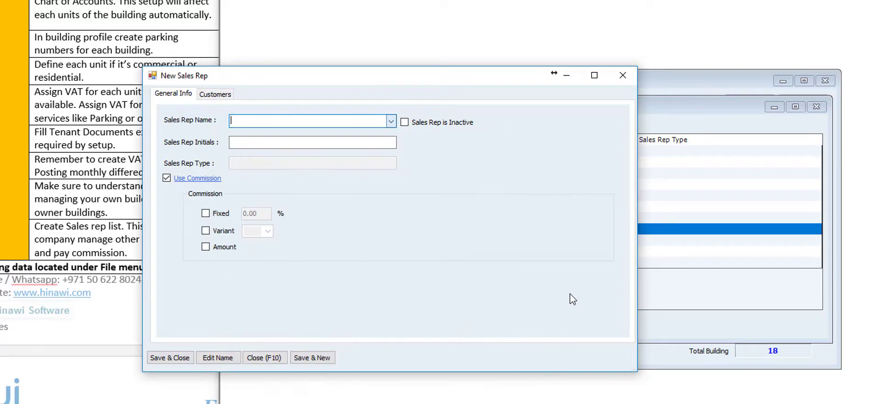
click(241, 146)
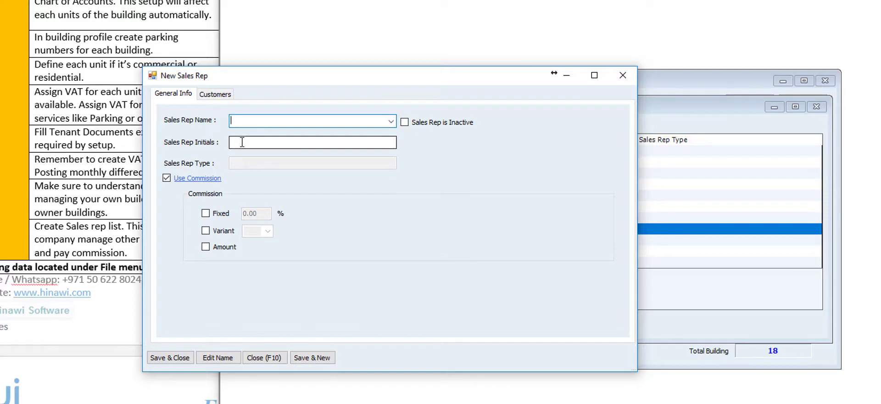
click(206, 214)
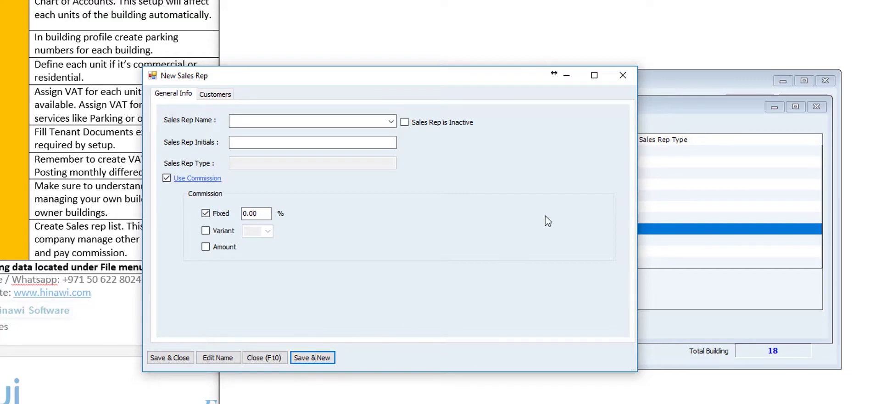
click(622, 75)
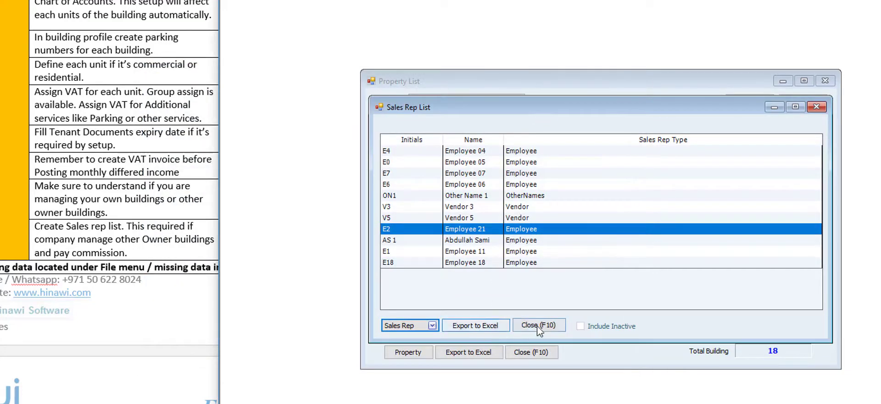
click(535, 327)
- Close the Property List and change 'missing' to 'Missing' in the Word reminder line
click(531, 352)
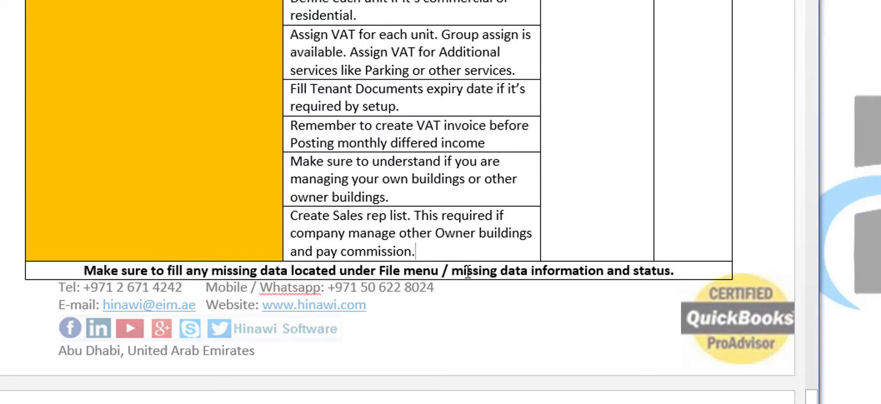
click(461, 271)
key(BackSpace)
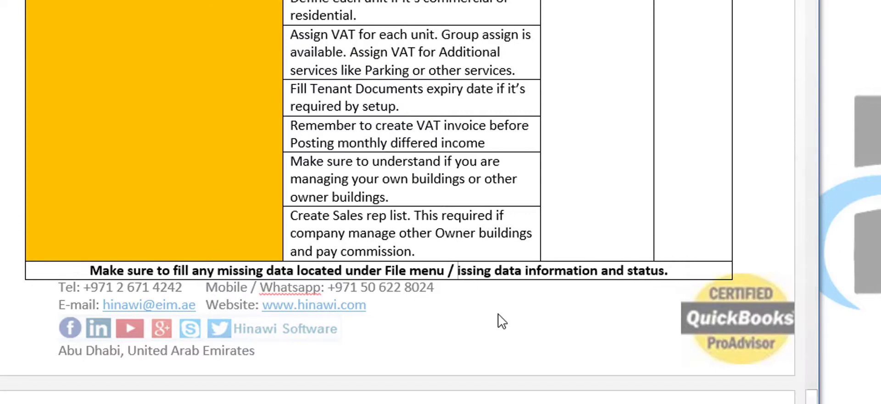
text(M)
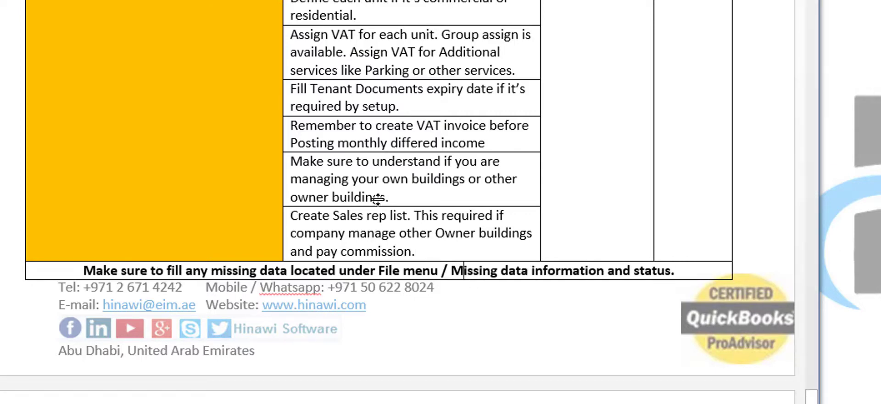
scroll(353, 143, down, 8)
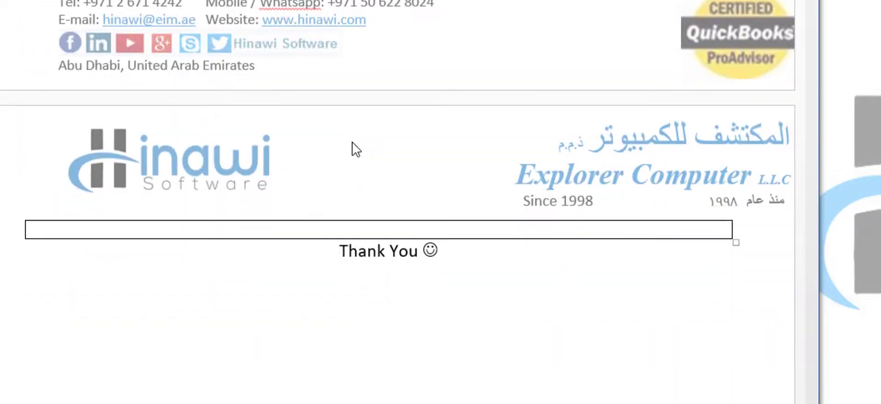
scroll(463, 307, up, 10)
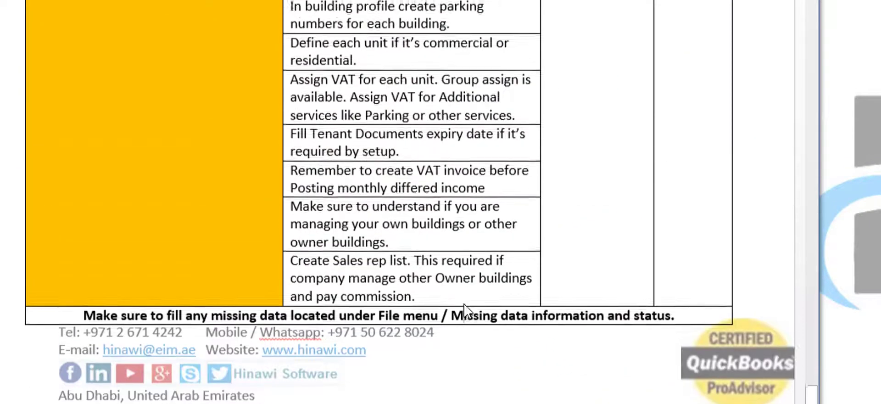
scroll(465, 304, up, 8)
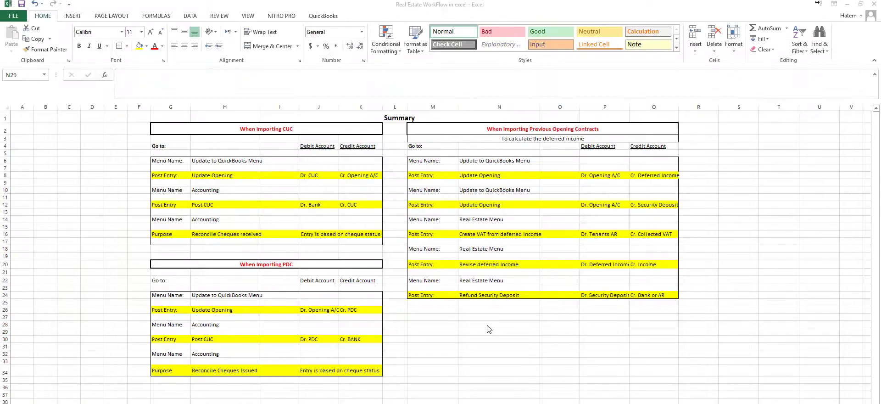
- In Excel, review the When Importing CUC accounts: Dr. CUC / Cr. Opening A/C and Dr. Bank / Cr. CUC
click(487, 327)
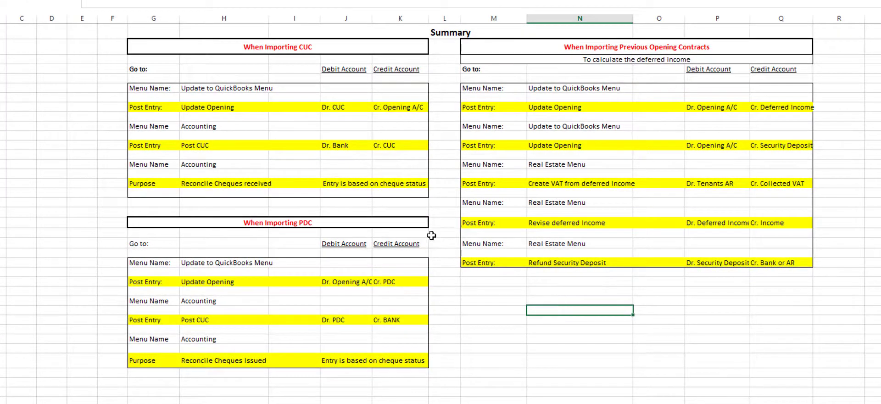
click(227, 44)
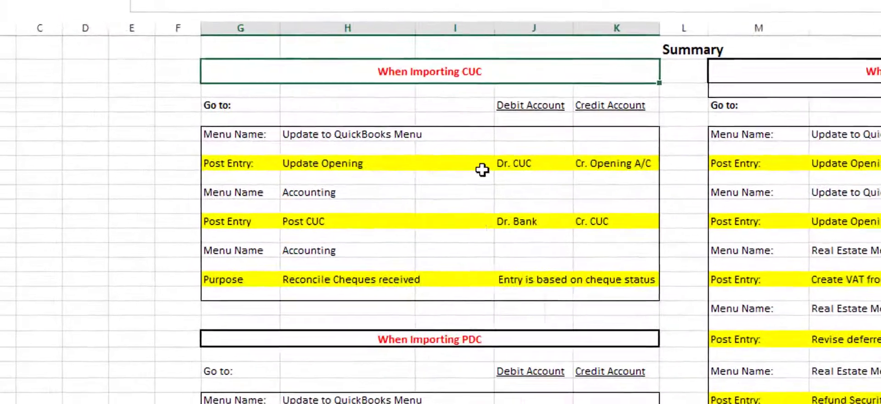
click(511, 165)
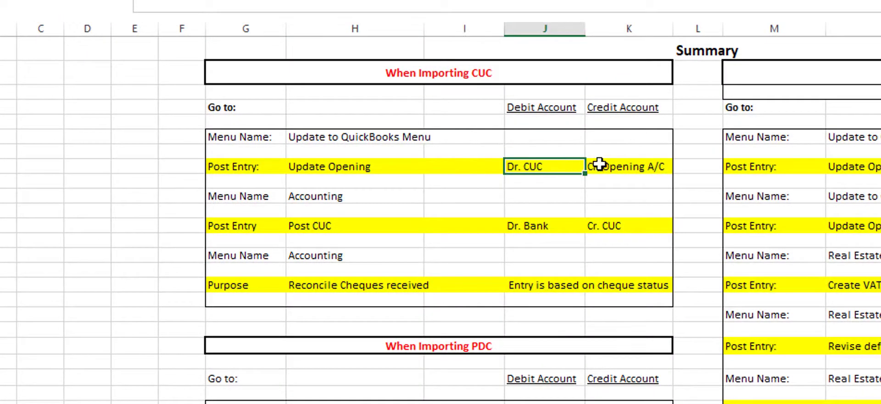
click(619, 168)
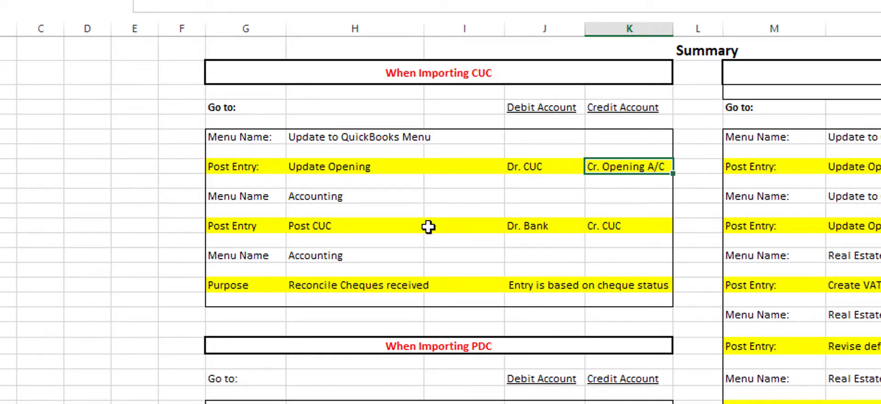
click(617, 225)
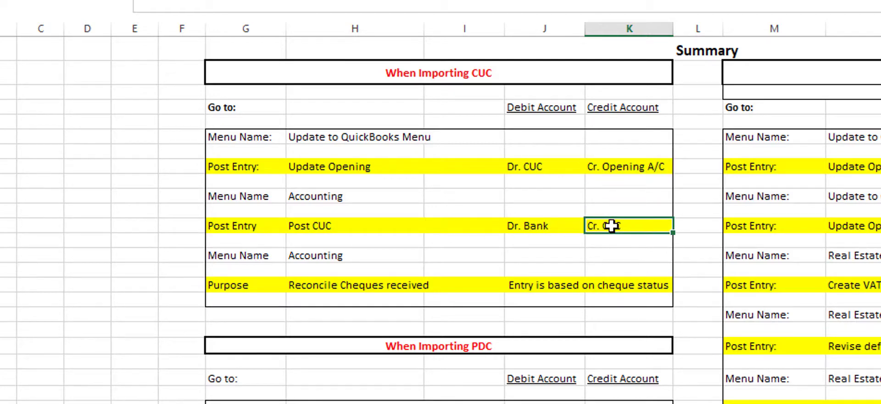
click(537, 230)
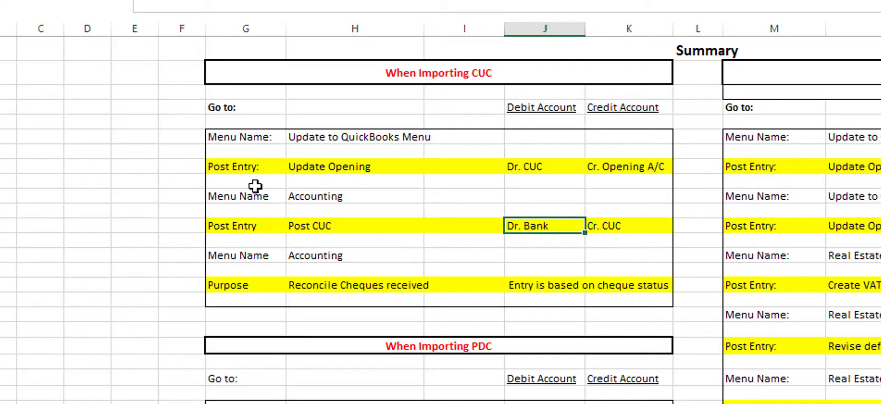
- Review the Accounting menu's Post CUC entry, its Dr. Bank account and the cheque-status note
click(237, 202)
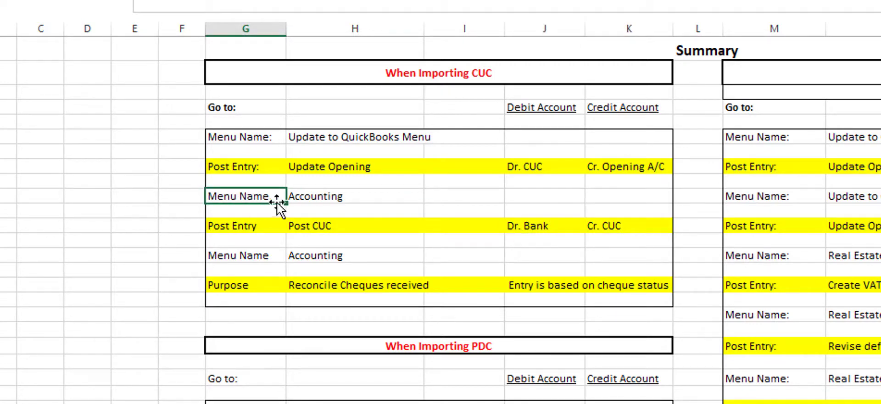
click(320, 195)
click(230, 228)
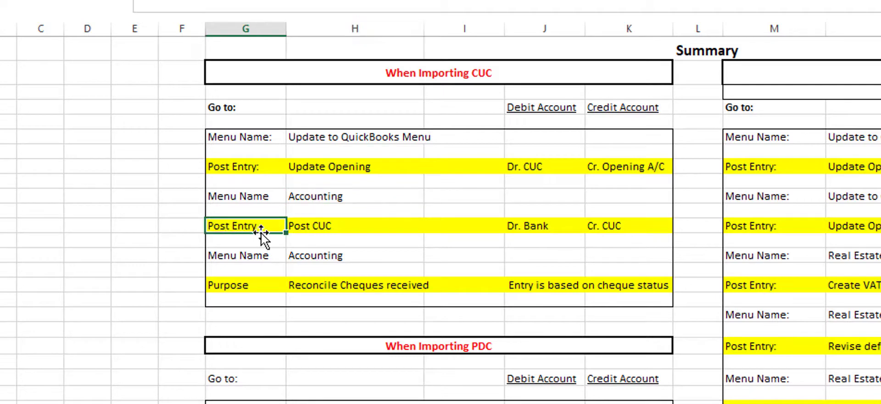
click(317, 226)
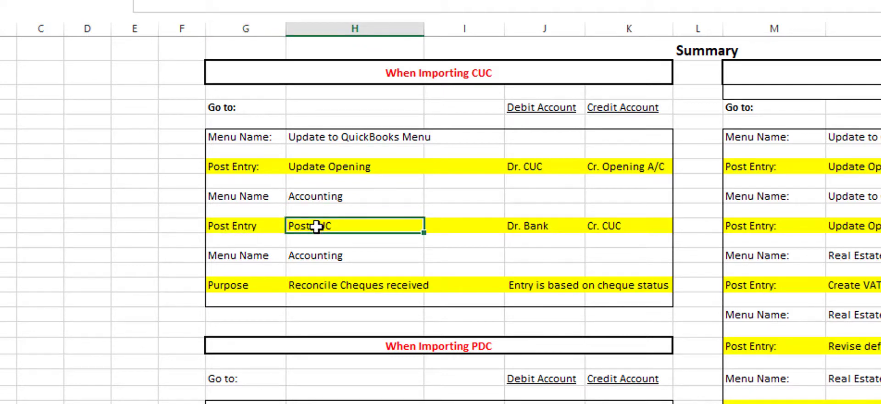
click(552, 225)
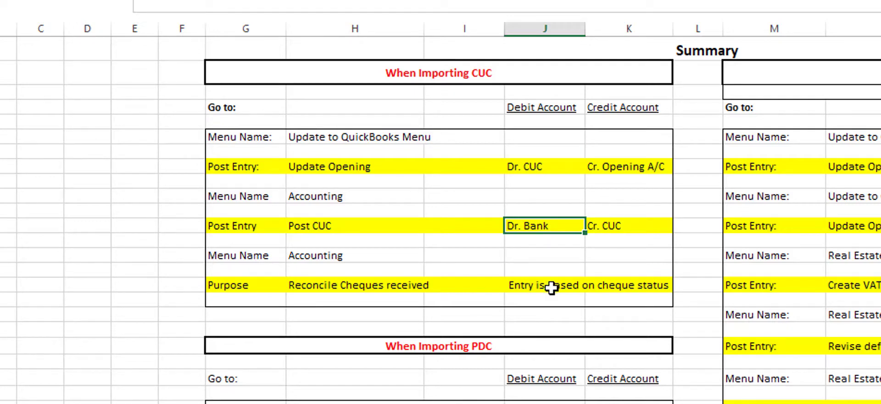
click(551, 287)
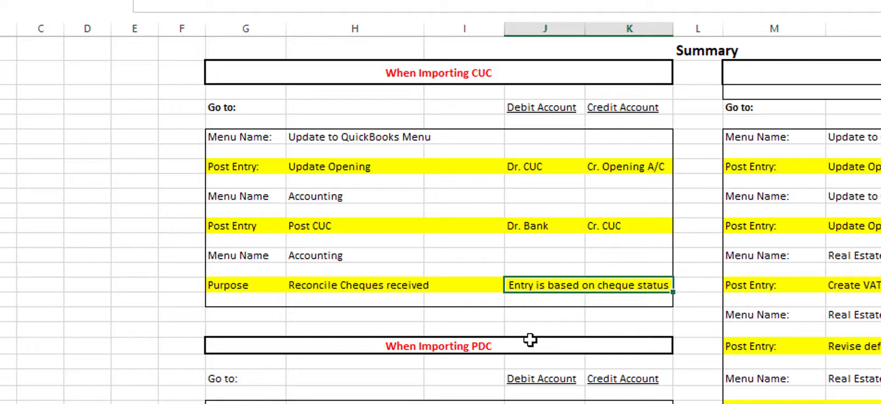
scroll(530, 339, down, 3)
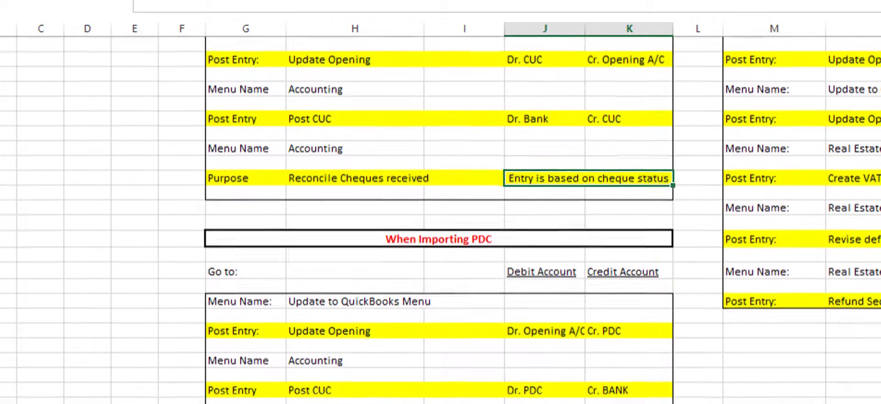
scroll(441, 220, down, 1)
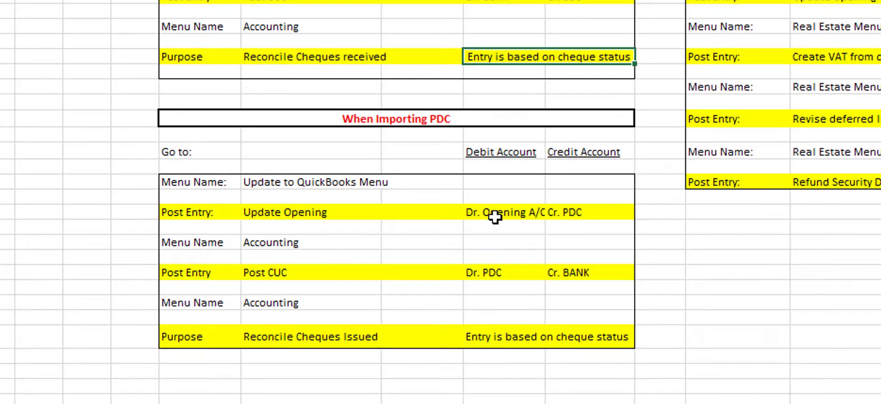
click(595, 212)
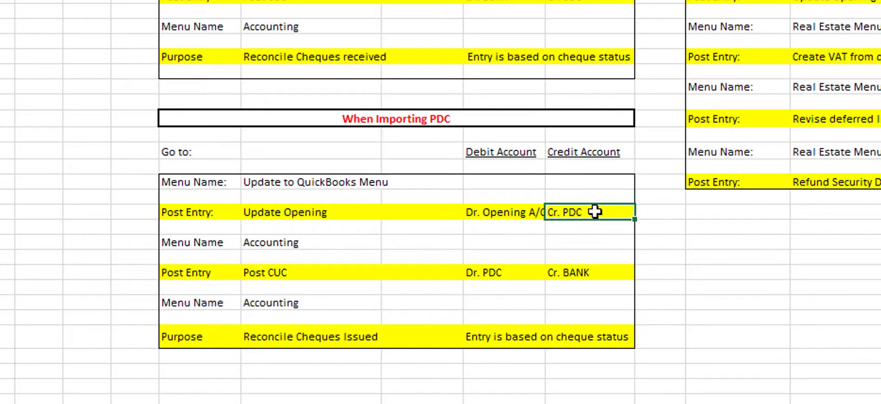
drag(544, 0, 566, 0)
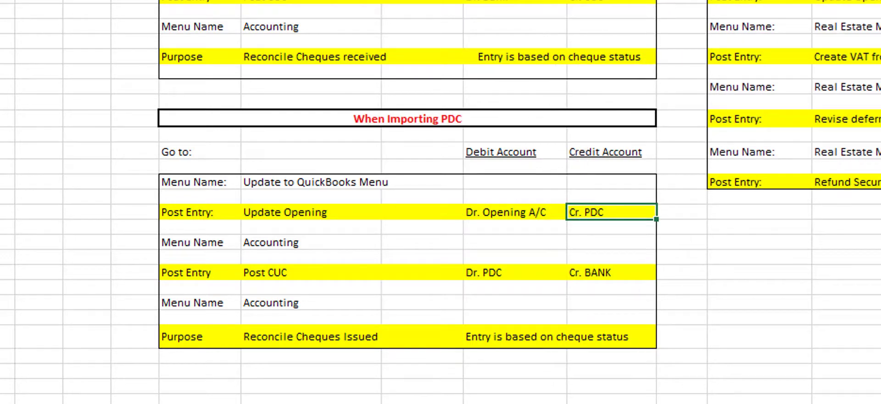
drag(657, 0, 670, 0)
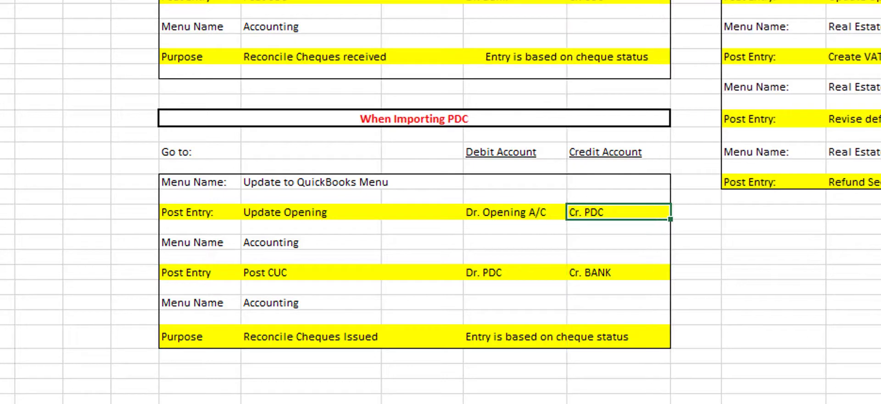
click(486, 272)
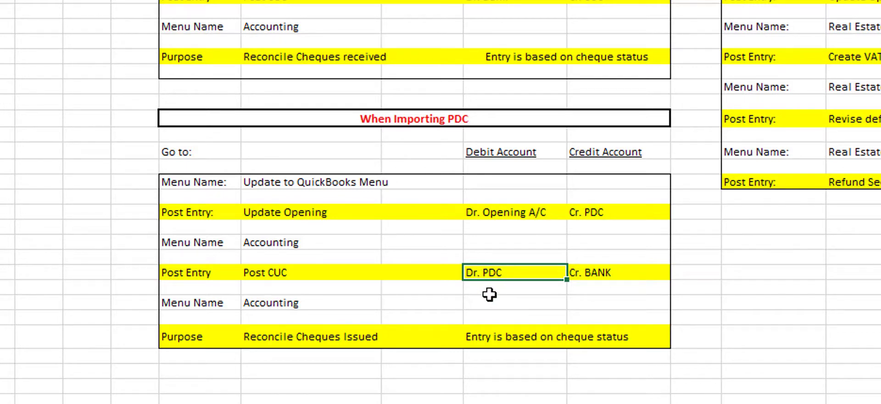
click(624, 274)
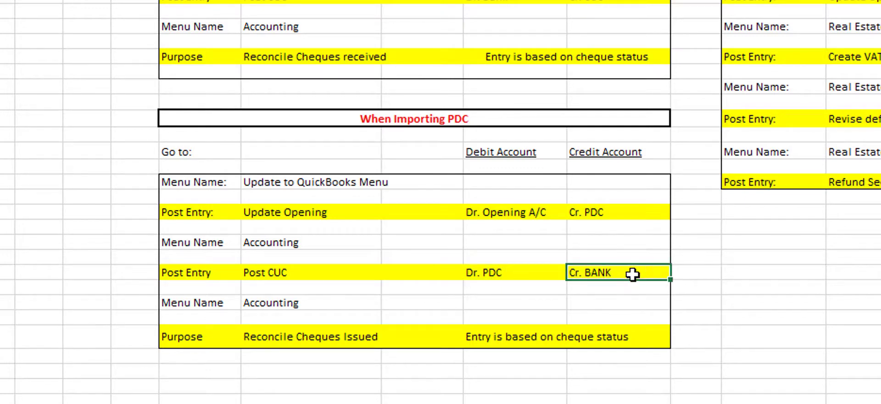
click(324, 336)
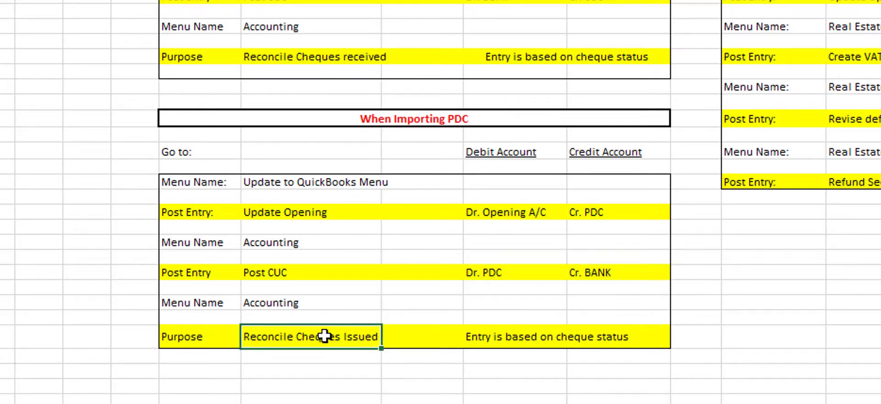
click(494, 336)
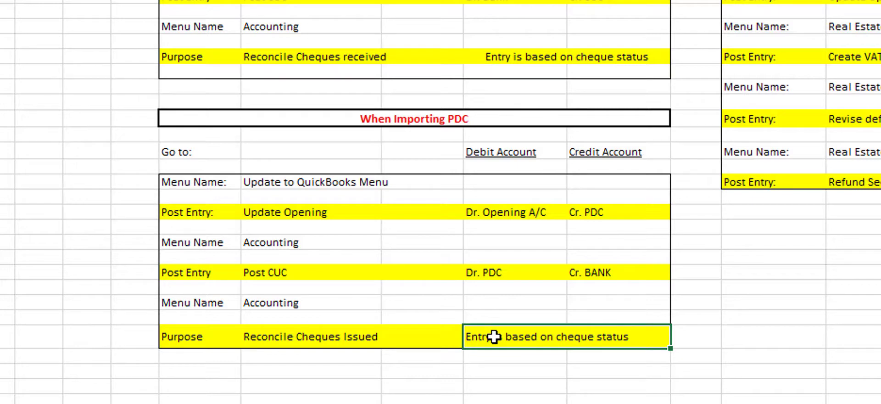
click(480, 371)
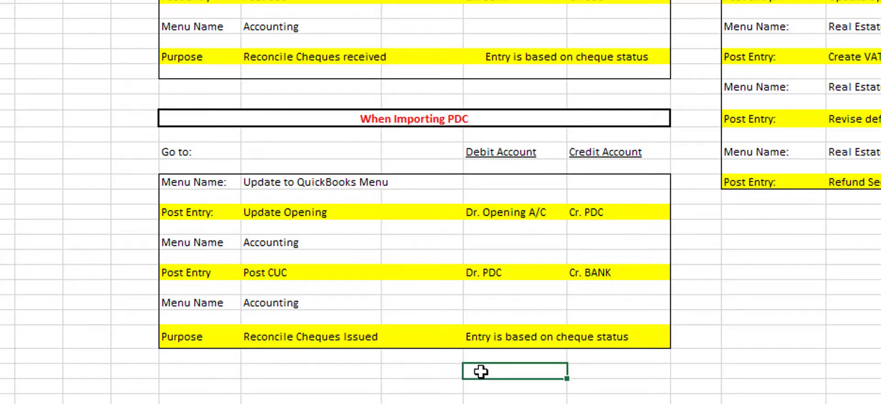
scroll(611, 386, up, 2)
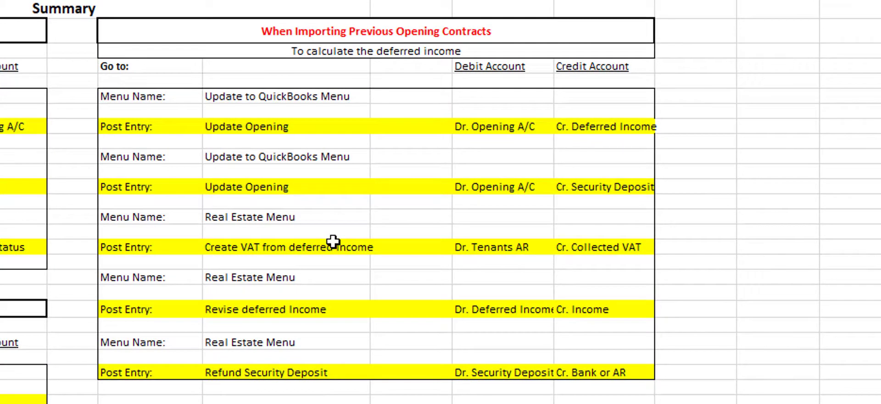
click(429, 32)
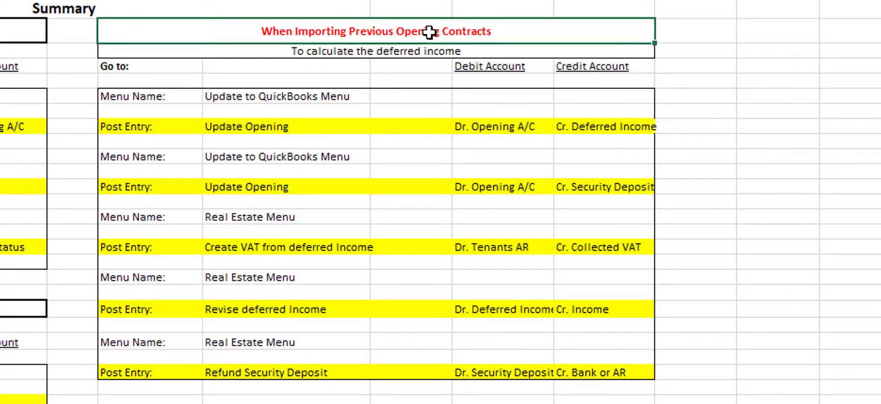
click(413, 54)
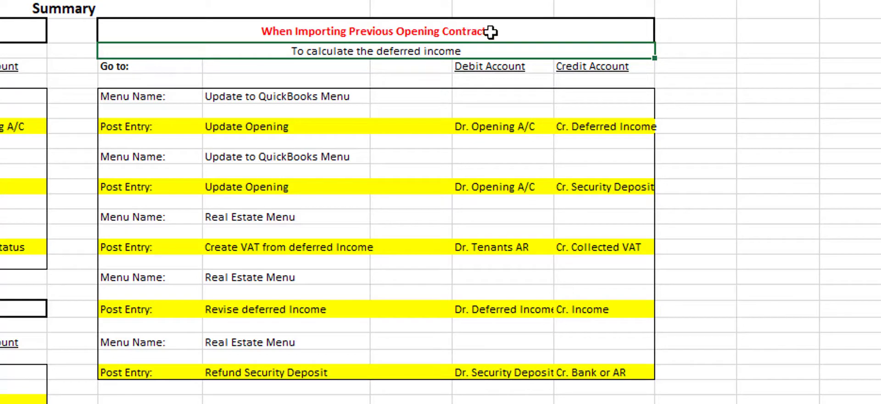
click(511, 35)
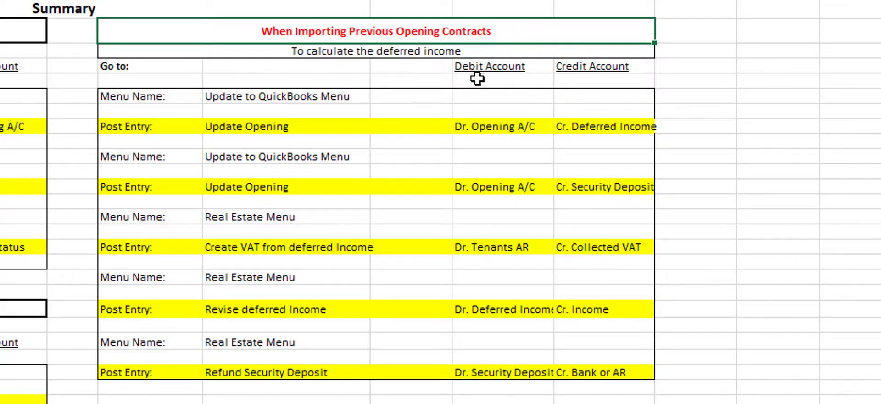
- Widen the Credit Account column and check Opening A/C, Deferred Income, Security Deposit and Tenants AR entries
click(488, 127)
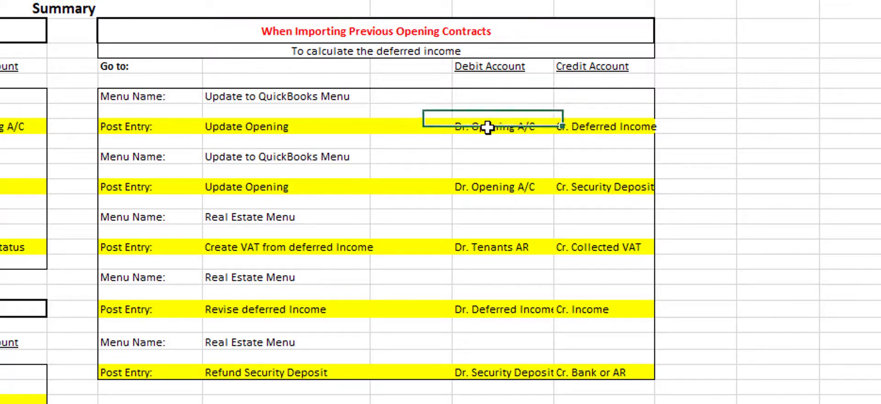
click(591, 127)
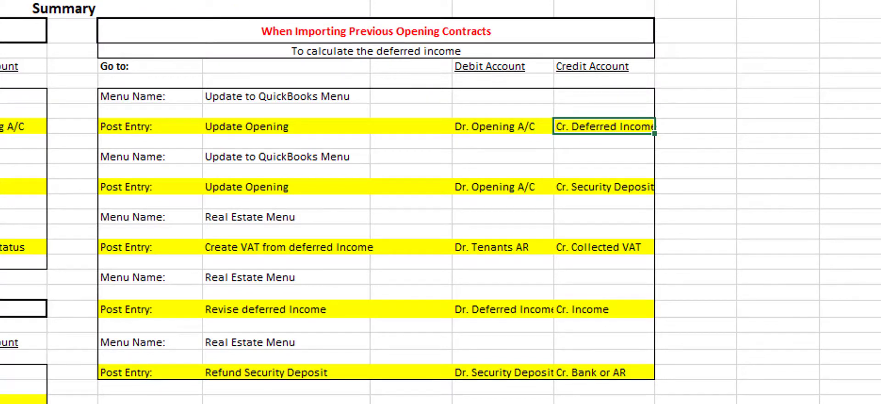
drag(655, 0, 683, 1)
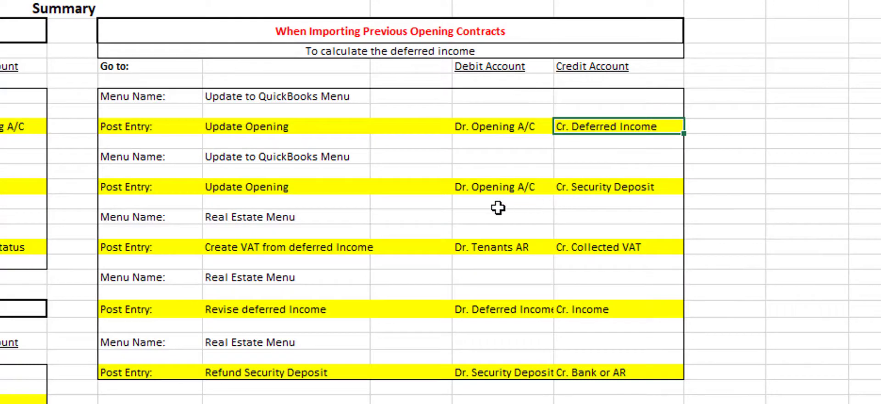
click(475, 192)
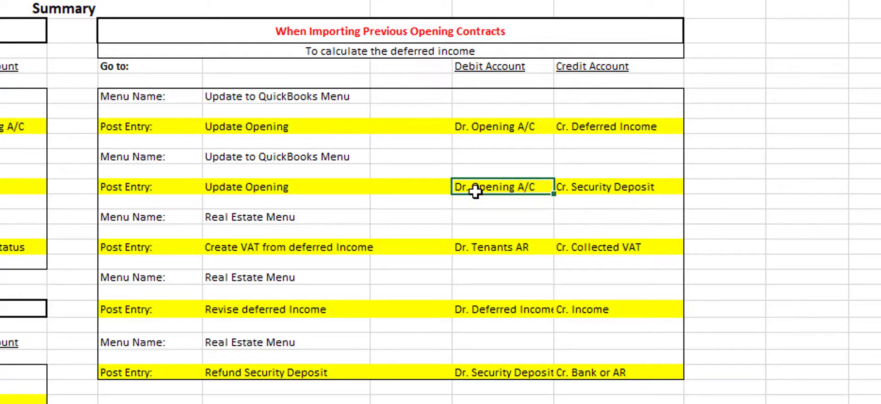
click(615, 187)
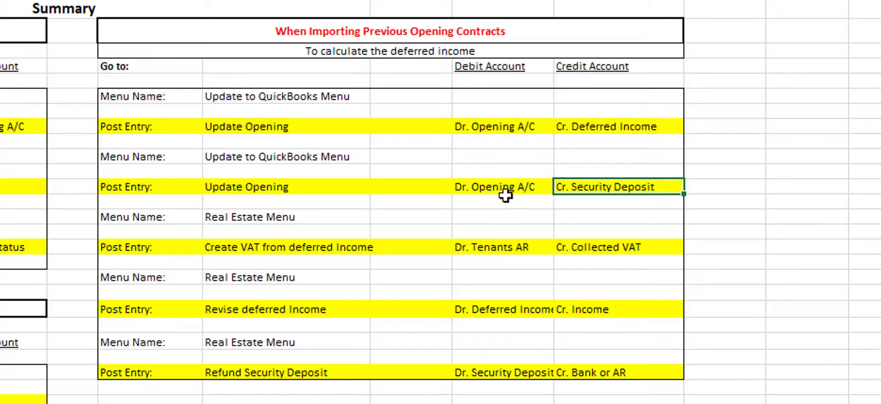
click(481, 251)
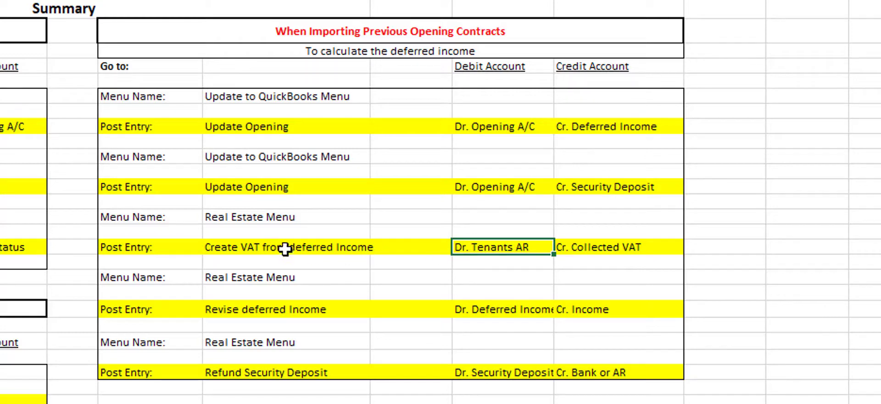
click(262, 251)
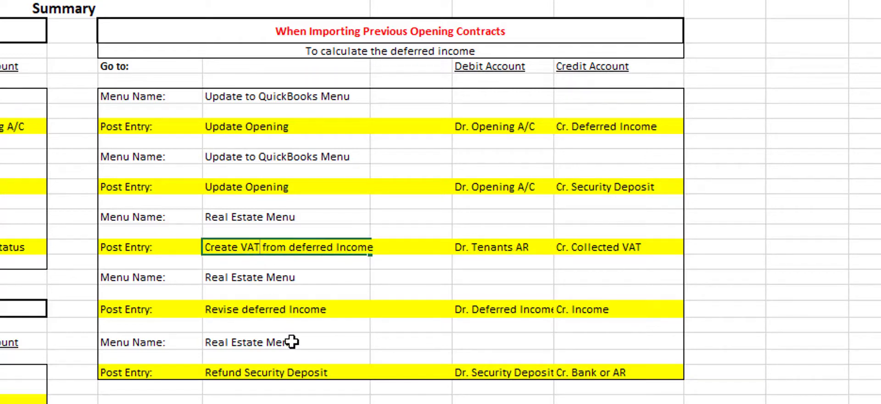
- Rename the entry to 'Create VAT Invoice from deferred Income' and widen the post entry column
text(Invoi)
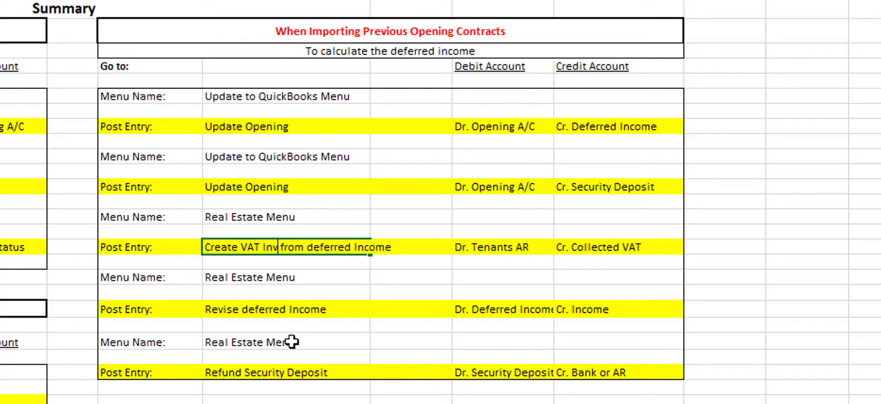
text(ce)
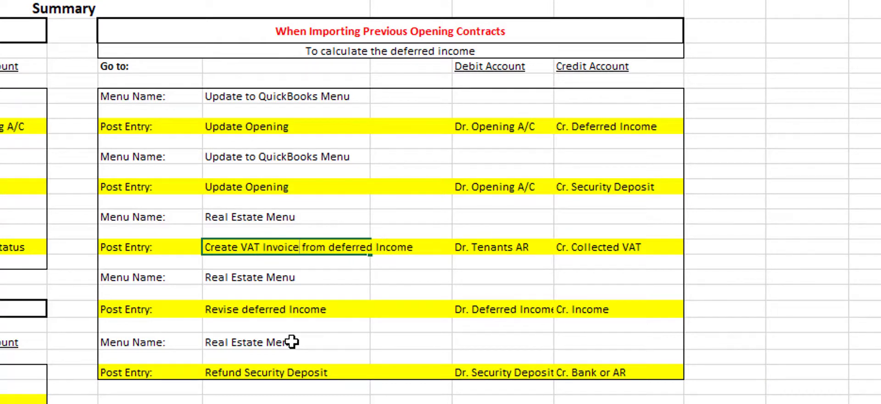
click(589, 248)
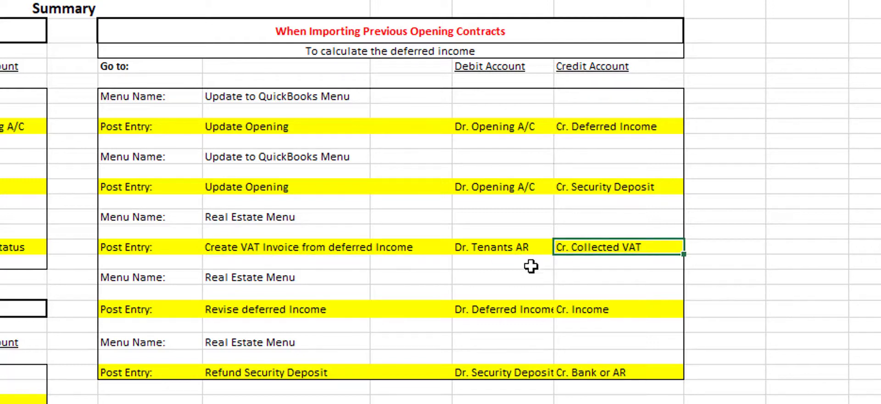
click(514, 247)
click(604, 250)
drag(373, 1, 399, 1)
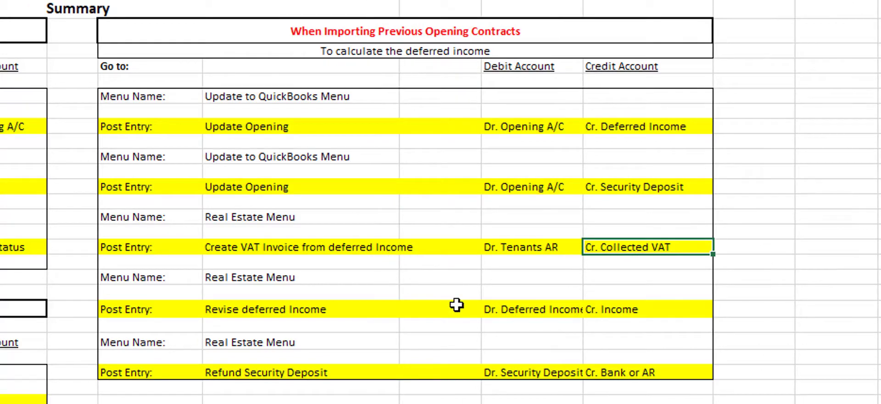
drag(399, 1, 426, 1)
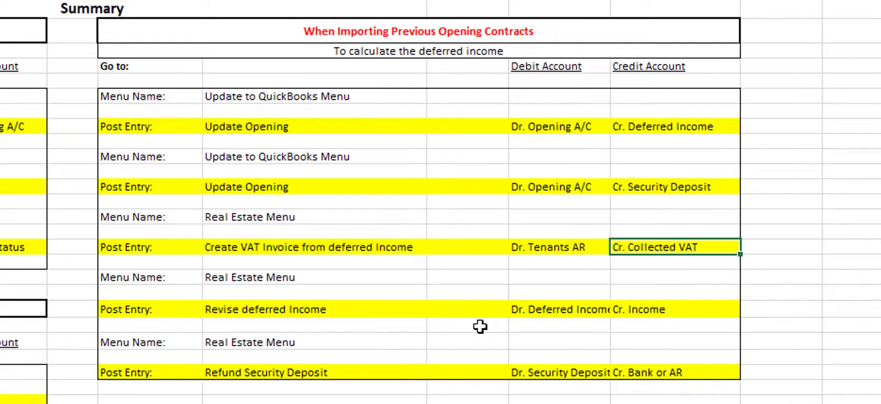
- Review Dr. Deferred Income / Cr. Income and Refund Security Deposit's Dr. Security Deposit / Cr. Bank or AR
click(536, 314)
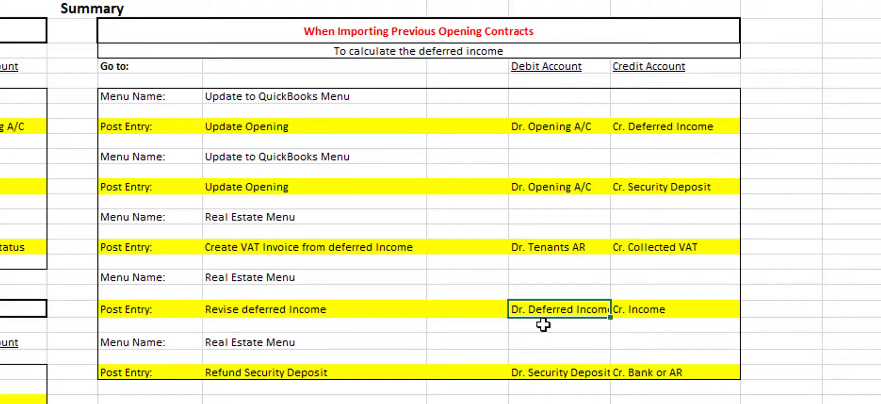
click(653, 310)
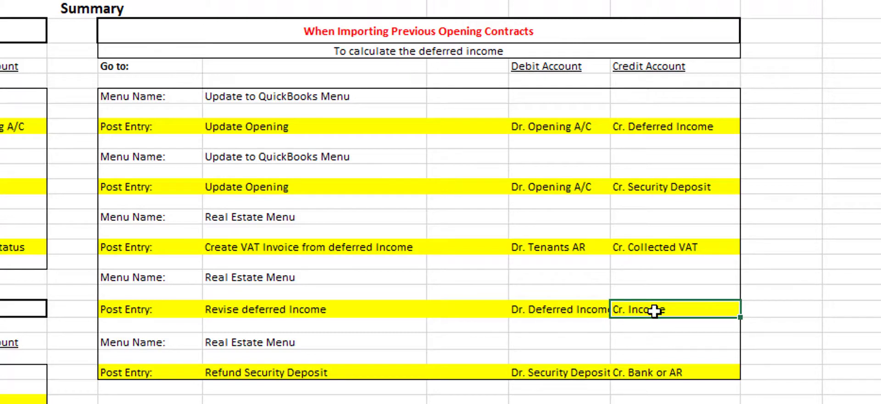
click(287, 373)
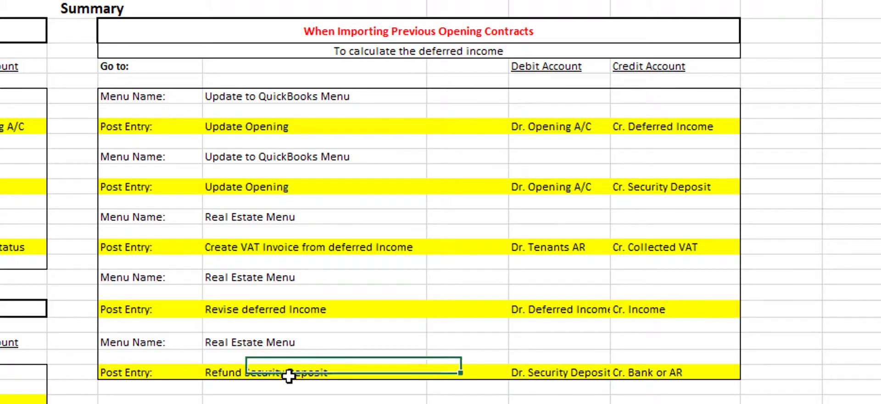
click(559, 371)
click(645, 372)
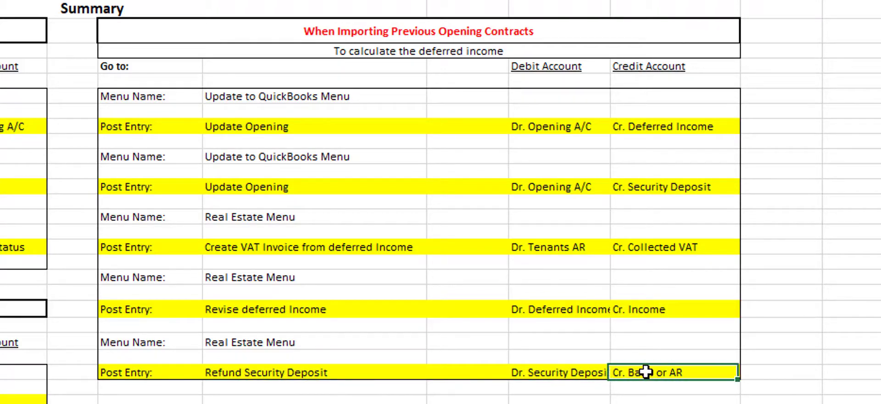